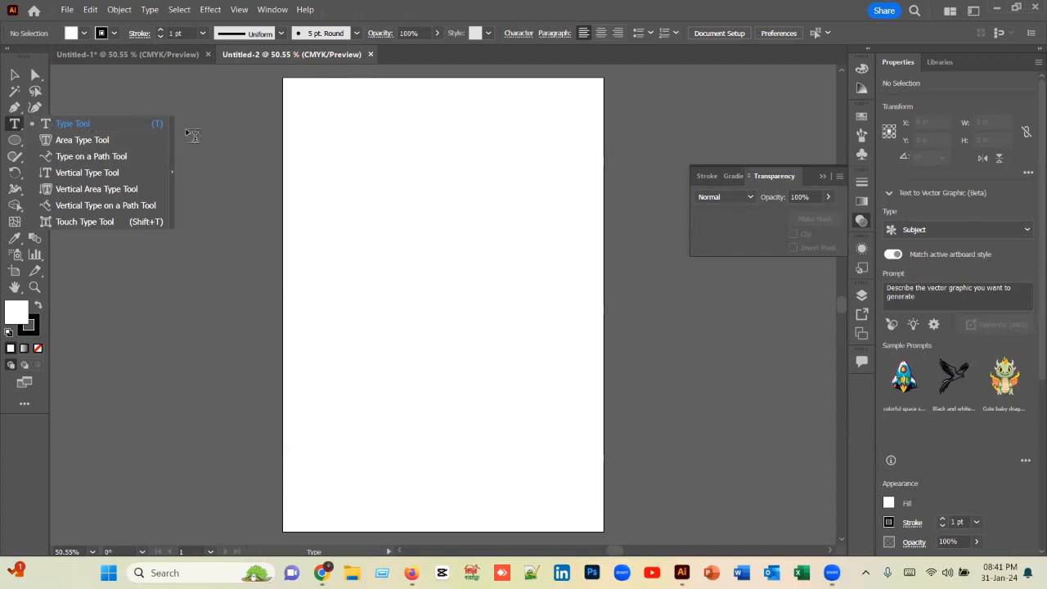
Step: Add point text reading "hello" near the artboard's upper edge, at about X 2.1 in, Y 1.75 in, and select it as an object
{"action": "left_click", "coordinate": [18, 123]}
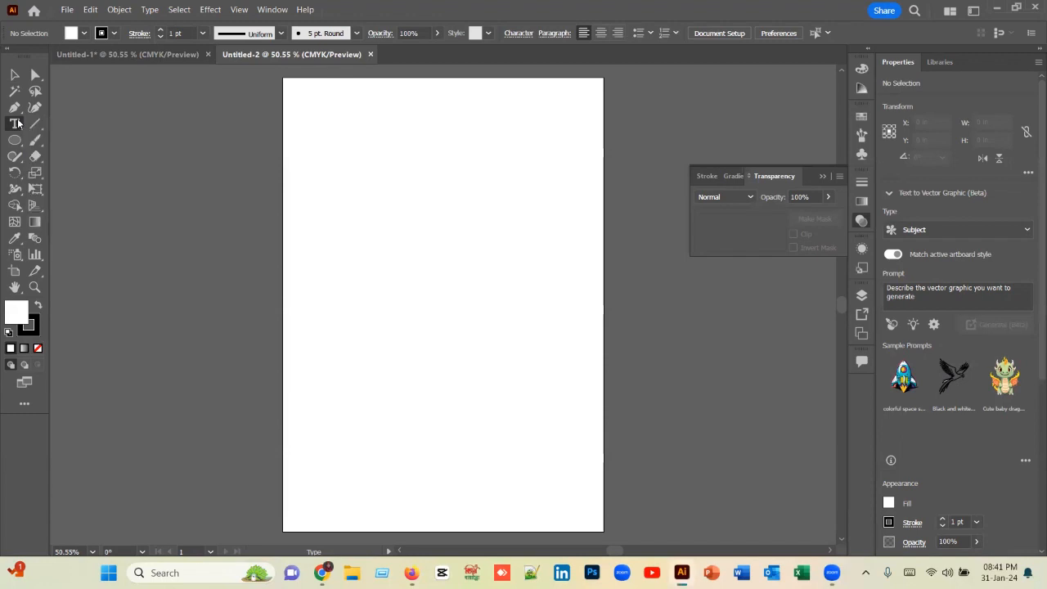
{"action": "left_click", "coordinate": [358, 146]}
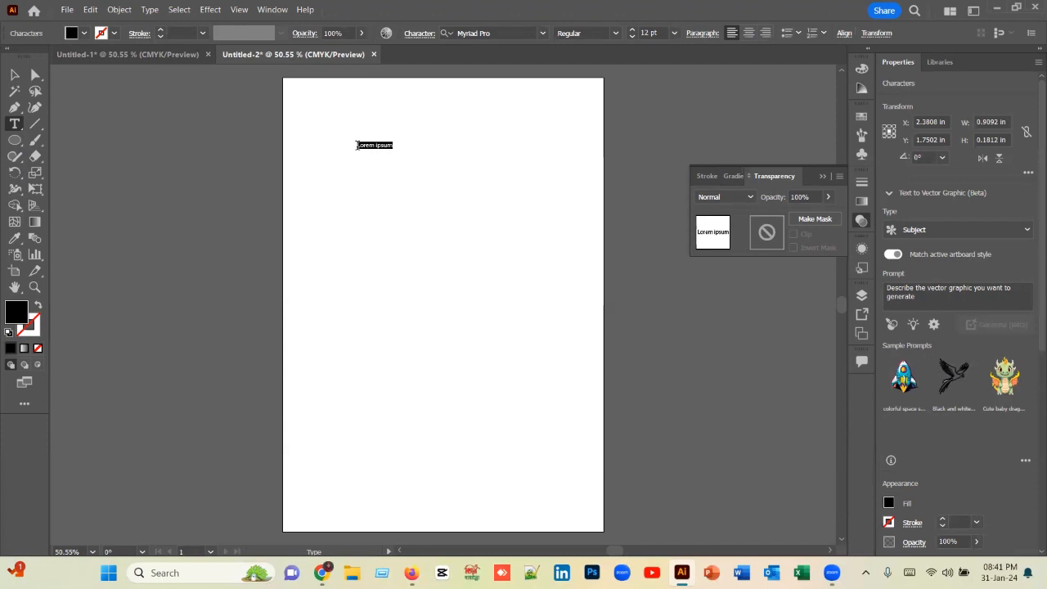
{"action": "type", "text": "hello"}
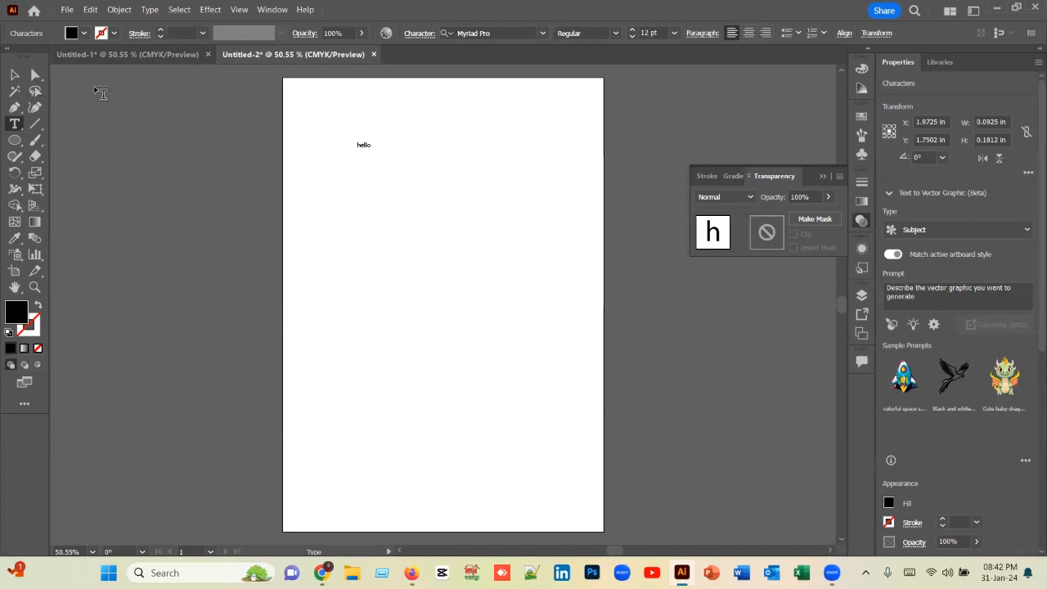
{"action": "left_click", "coordinate": [14, 76]}
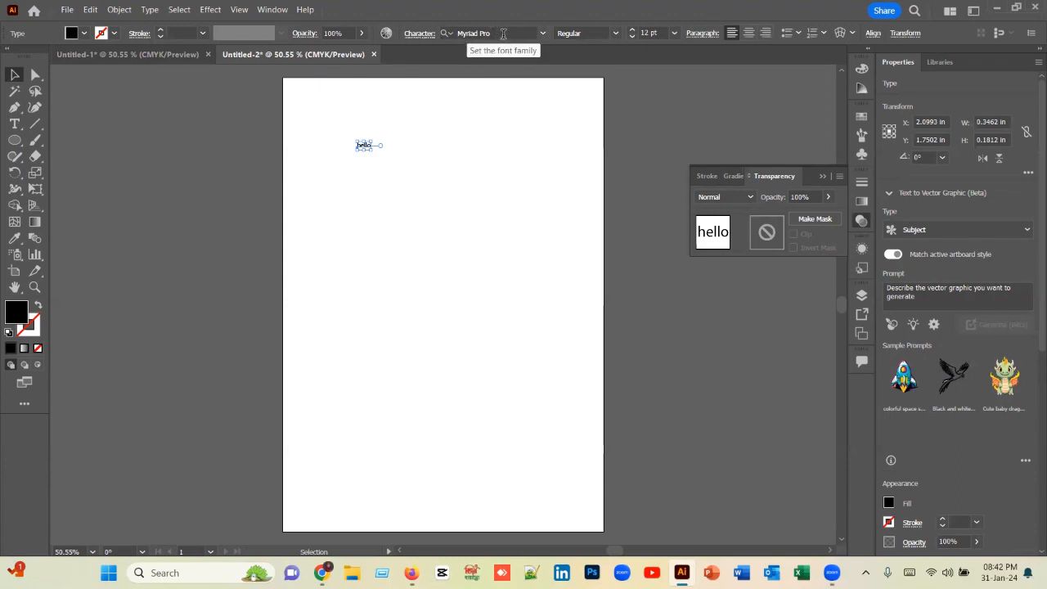
Step: Set the font size of the "hello" text to the preset 72 pt
{"action": "left_click", "coordinate": [452, 36]}
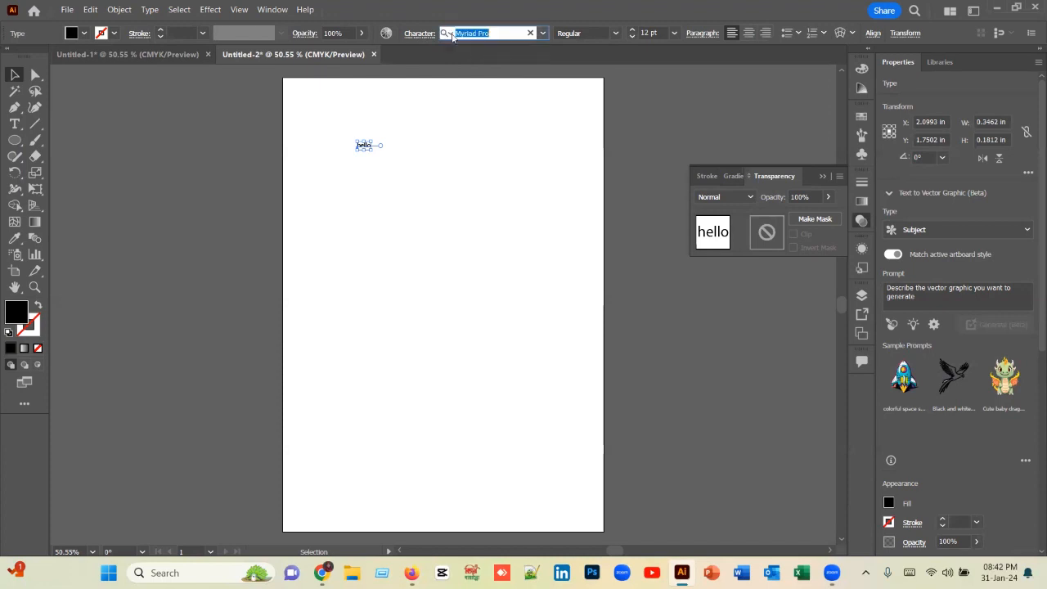
{"action": "left_click", "coordinate": [499, 31]}
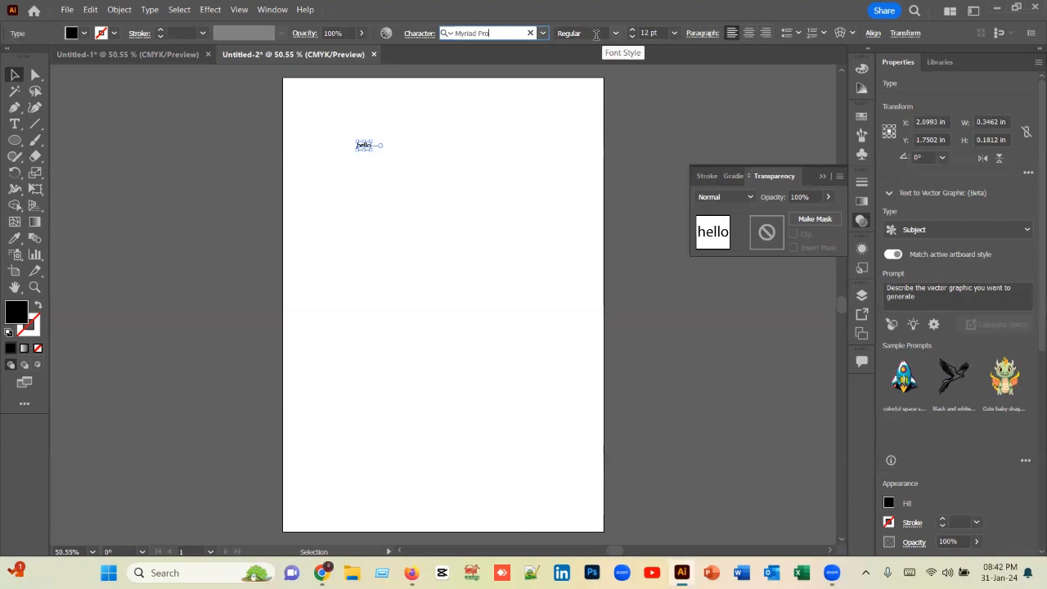
{"action": "left_click", "coordinate": [675, 34]}
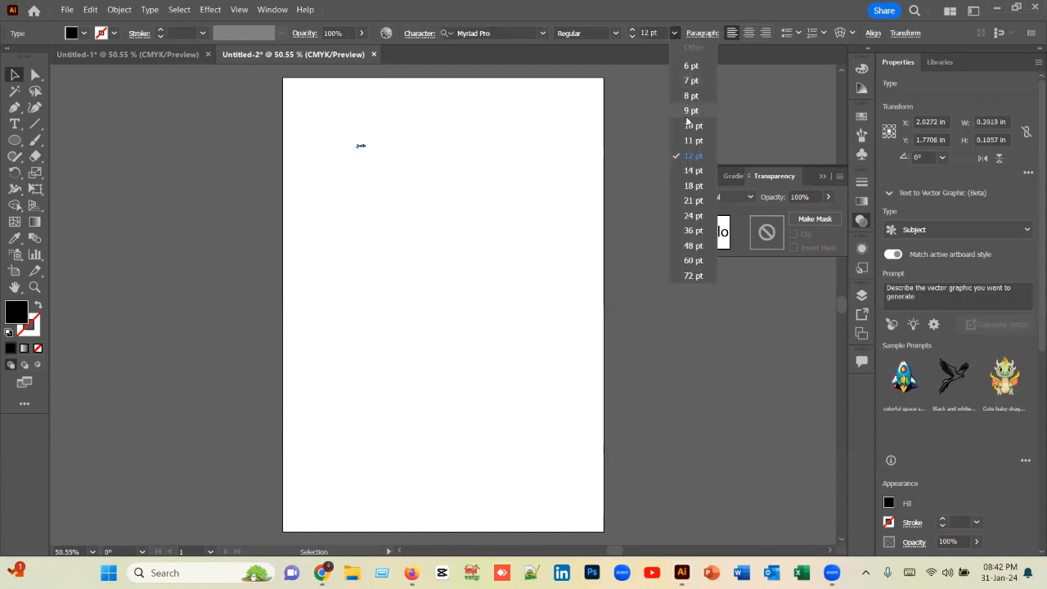
{"action": "left_click", "coordinate": [692, 276]}
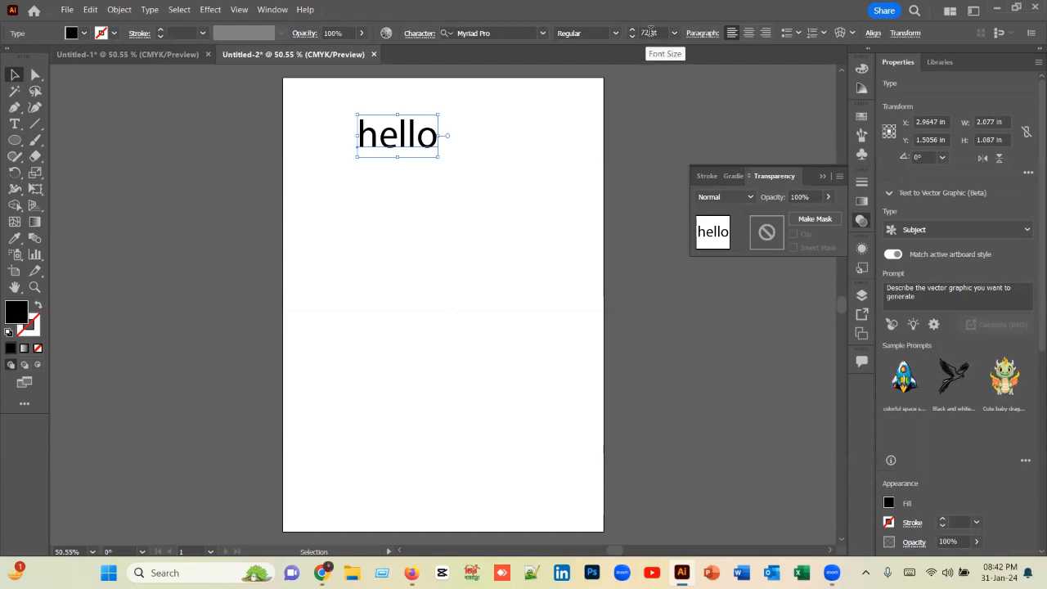
Step: Enter a custom font size of 100 pt for the "hello" text
{"action": "left_click_drag", "start_coordinate": [650, 32], "coordinate": [638, 37]}
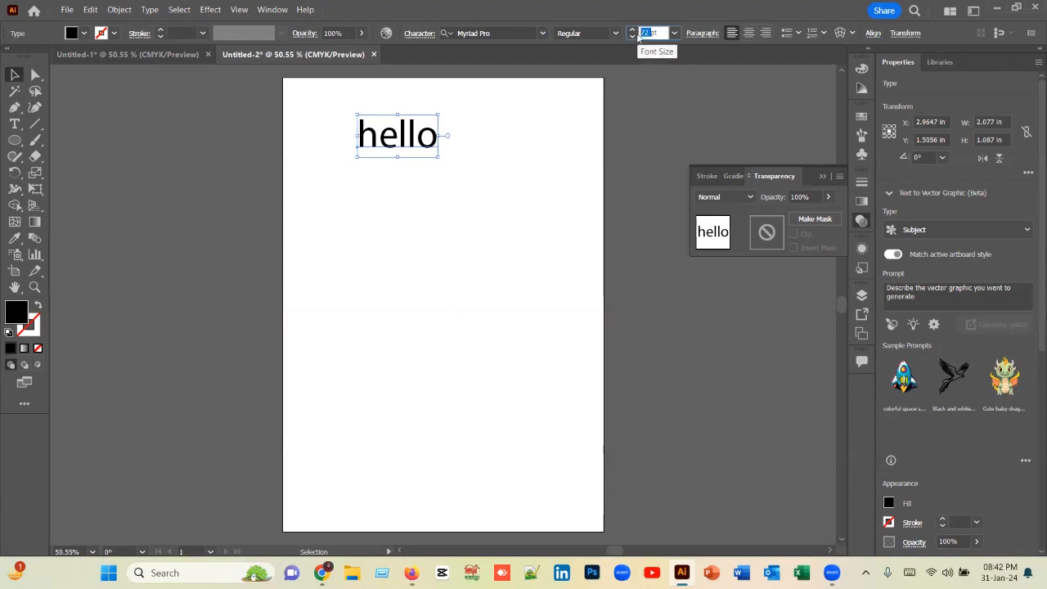
{"action": "type", "text": "100"}
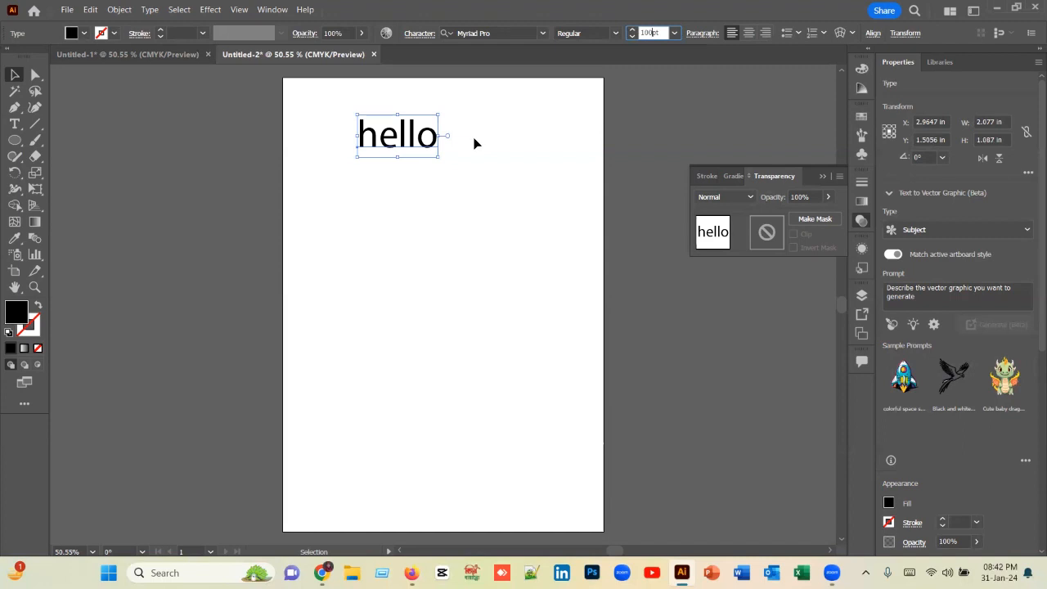
{"action": "key", "text": "Return"}
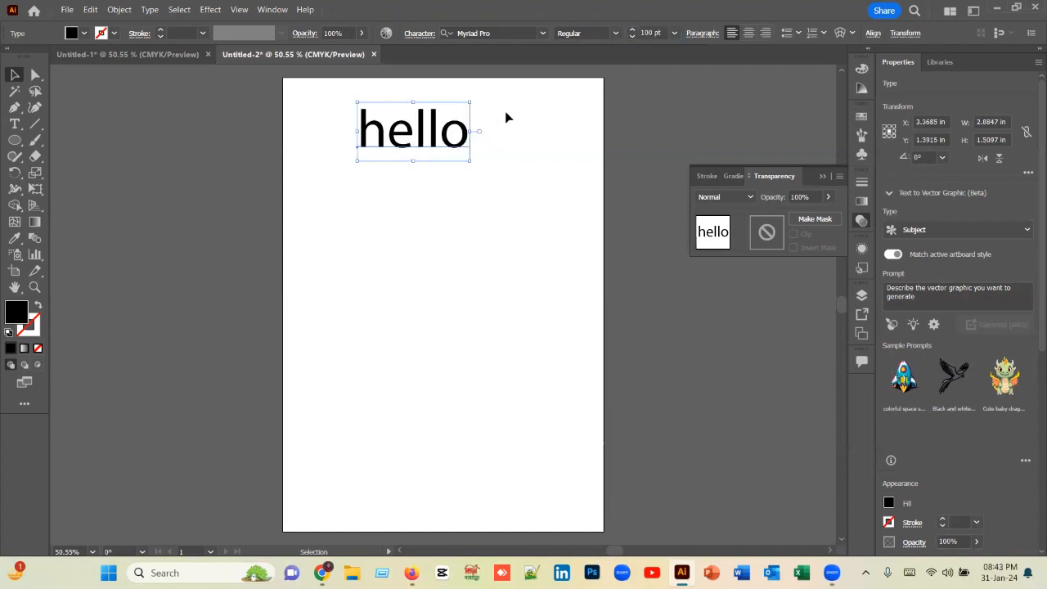
Step: Reduce the font size of the "hello" text in 1 pt increments to 84 pt
{"action": "left_click", "coordinate": [630, 37]}
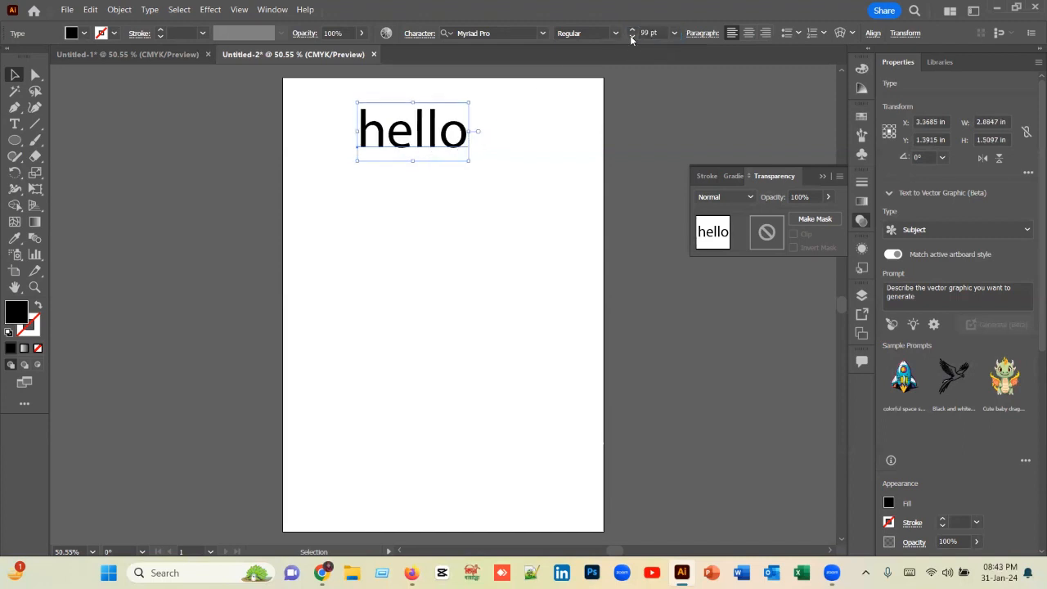
{"action": "left_click", "coordinate": [630, 37]}
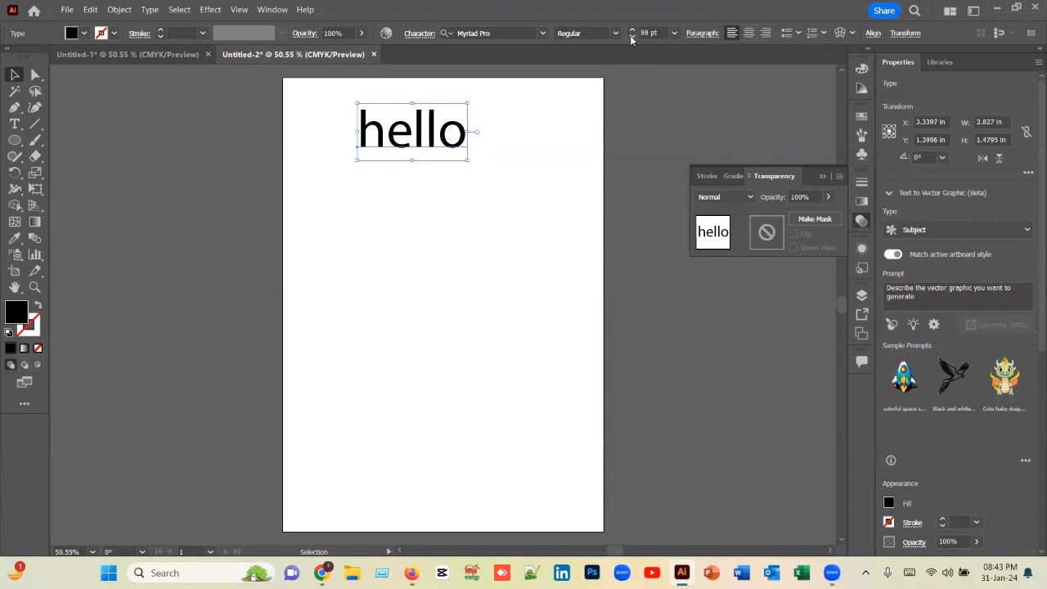
{"action": "left_click", "coordinate": [631, 37]}
{"action": "left_click", "coordinate": [632, 36]}
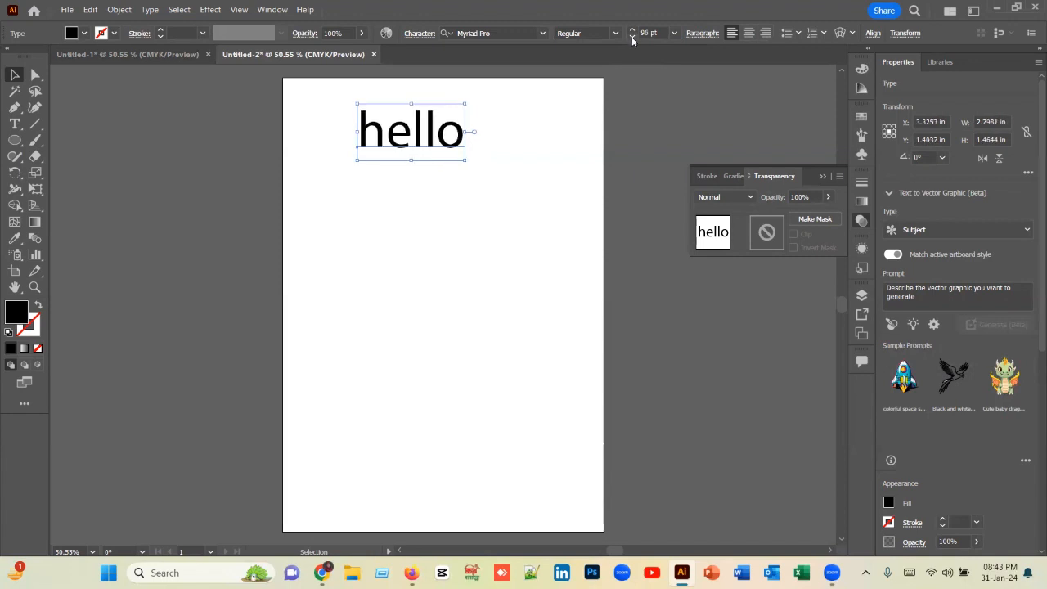
{"action": "left_click", "coordinate": [632, 37]}
{"action": "left_click", "coordinate": [631, 37]}
{"action": "left_click", "coordinate": [632, 37]}
{"action": "left_click", "coordinate": [631, 37]}
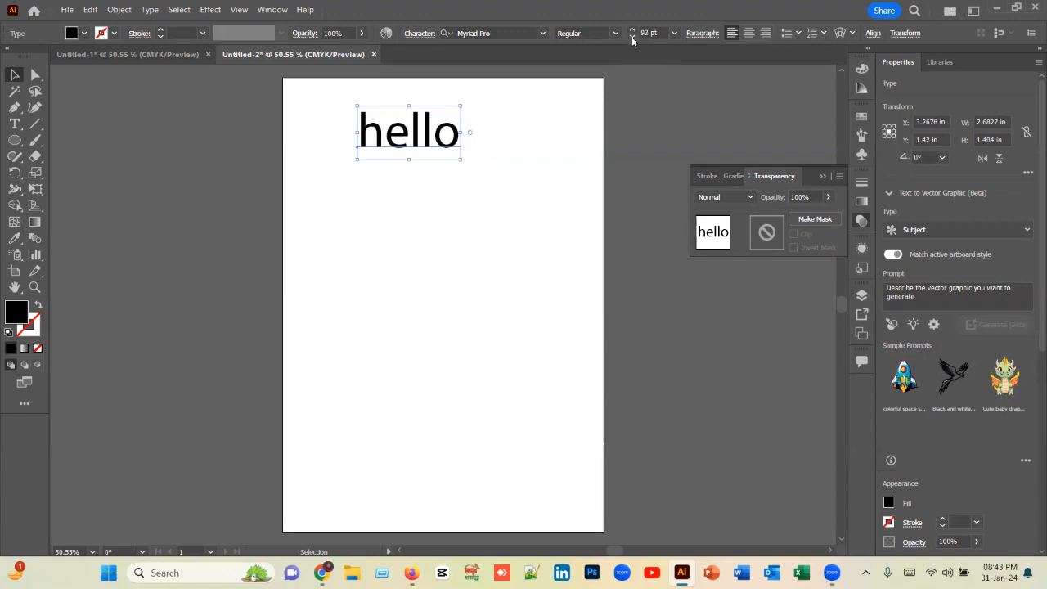
{"action": "left_click", "coordinate": [631, 37]}
{"action": "left_click", "coordinate": [631, 37]}
{"action": "left_click", "coordinate": [631, 36]}
{"action": "left_click", "coordinate": [631, 37]}
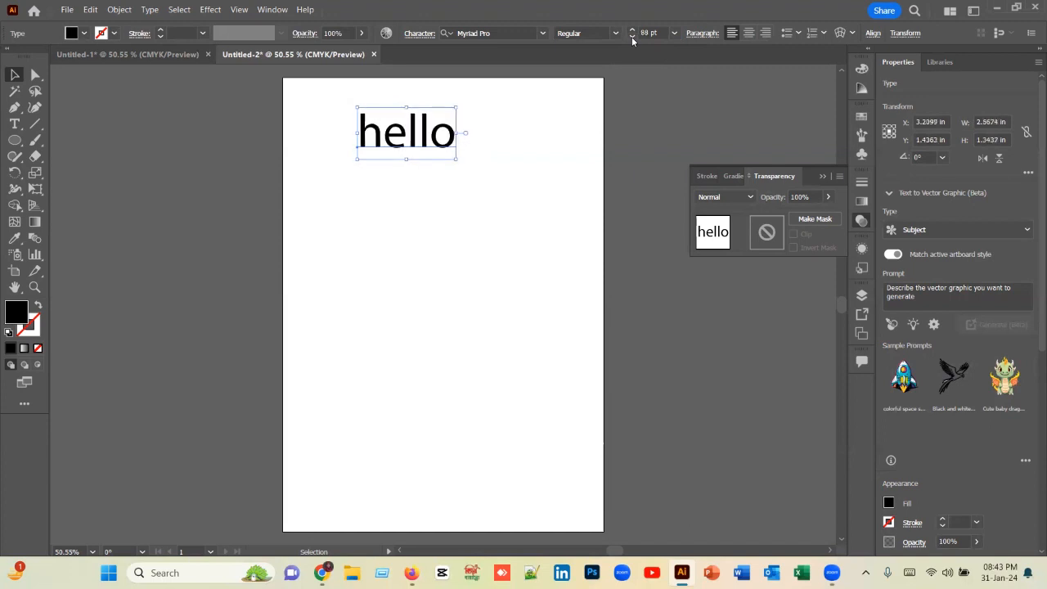
{"action": "left_click", "coordinate": [631, 37]}
{"action": "left_click", "coordinate": [631, 36]}
{"action": "left_click", "coordinate": [631, 37]}
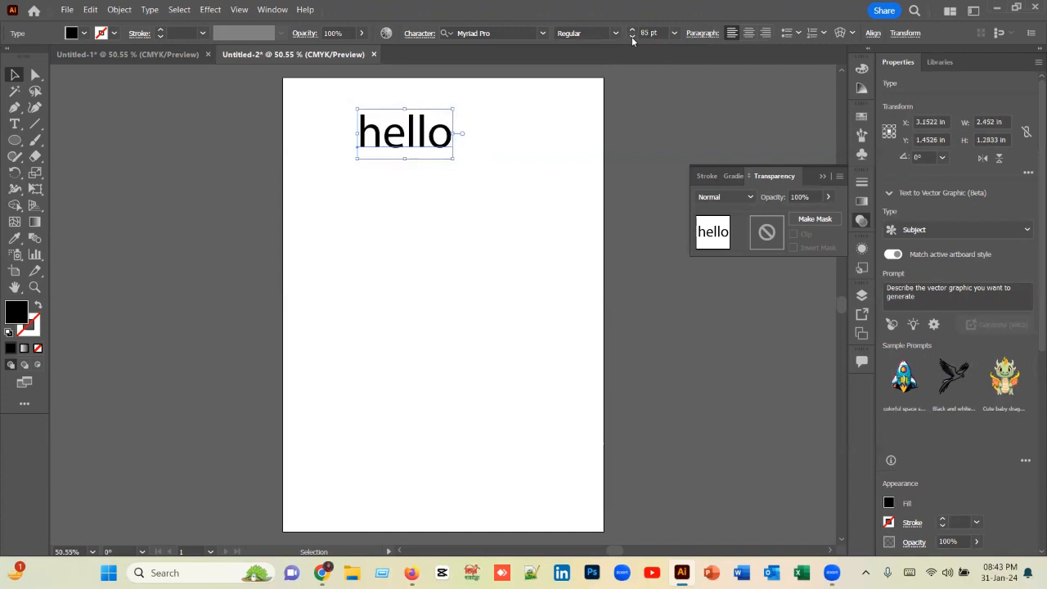
{"action": "left_click", "coordinate": [632, 37]}
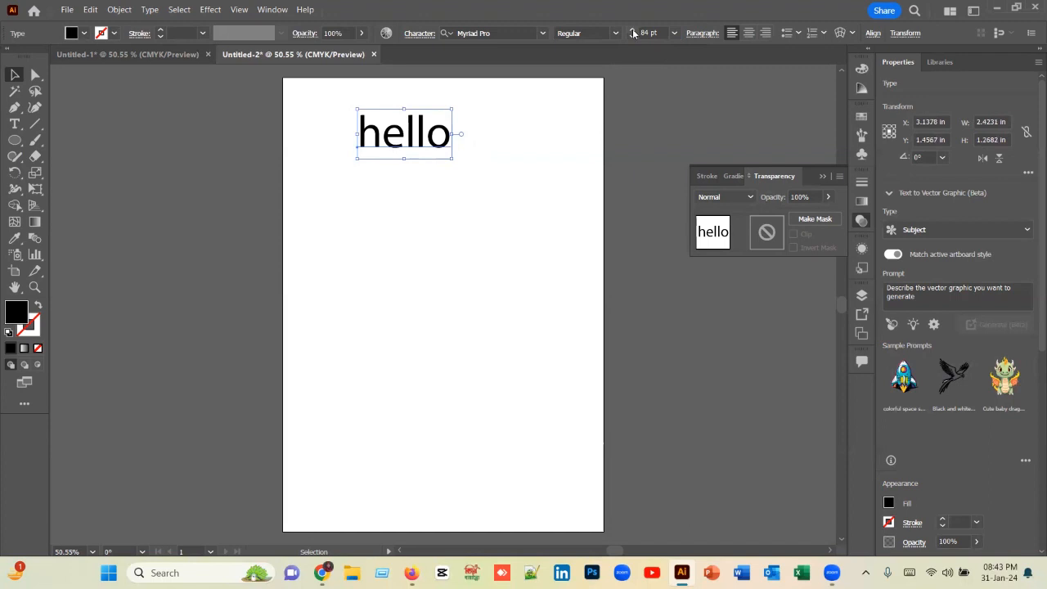
Step: Increase the font size of the "hello" text in 1 pt increments to 99 pt
{"action": "left_click", "coordinate": [633, 31]}
{"action": "left_click", "coordinate": [633, 31]}
{"action": "left_click", "coordinate": [633, 31]}
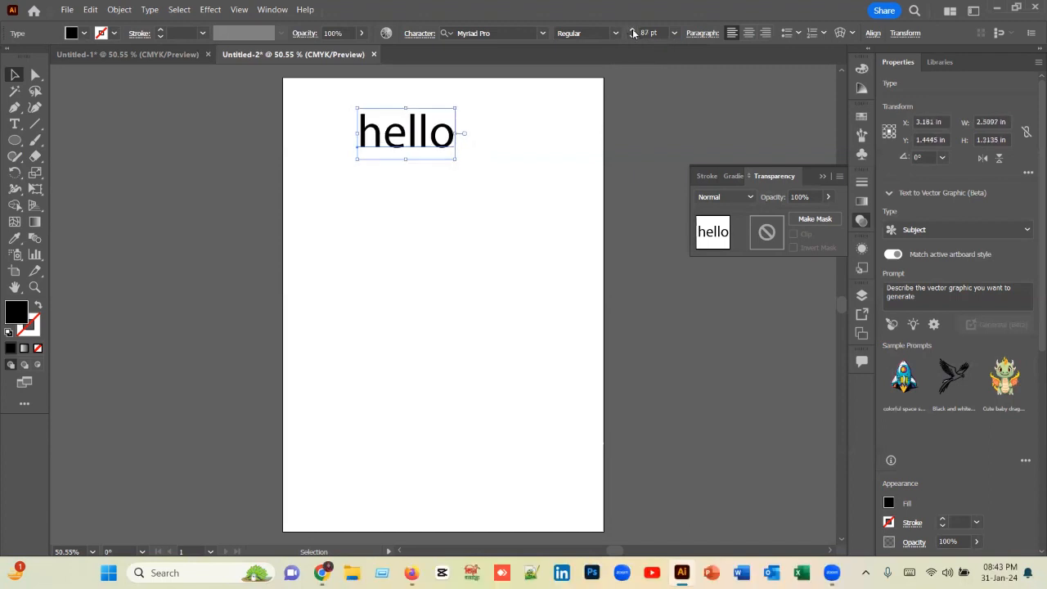
{"action": "left_click", "coordinate": [633, 31]}
{"action": "left_click", "coordinate": [633, 31]}
{"action": "left_click", "coordinate": [633, 31]}
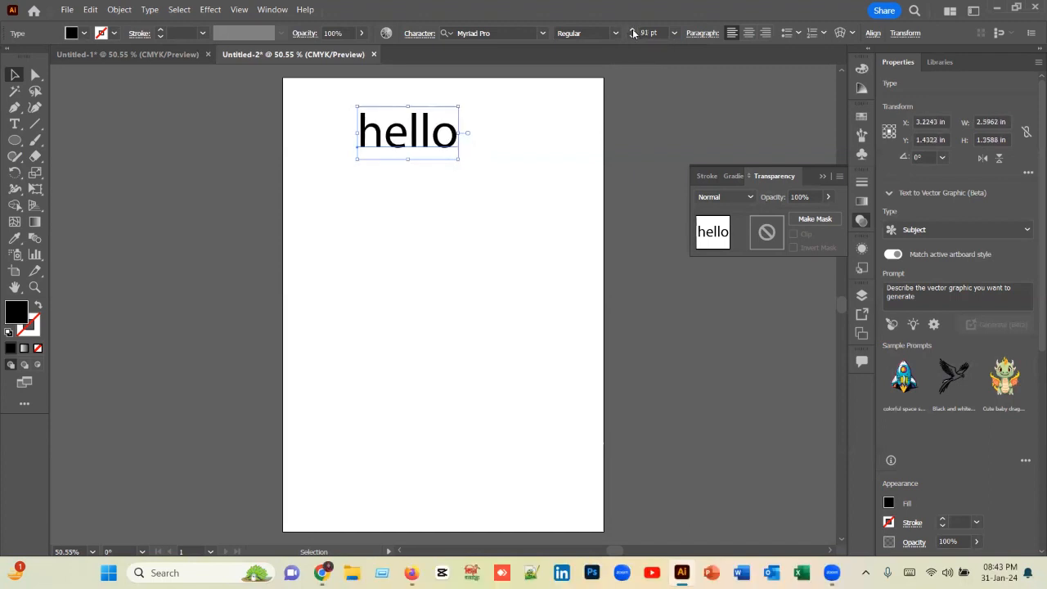
{"action": "left_click", "coordinate": [633, 31]}
{"action": "left_click", "coordinate": [633, 31]}
{"action": "left_click", "coordinate": [633, 31]}
{"action": "left_click", "coordinate": [633, 31]}
{"action": "left_click", "coordinate": [633, 31]}
{"action": "left_click", "coordinate": [633, 31]}
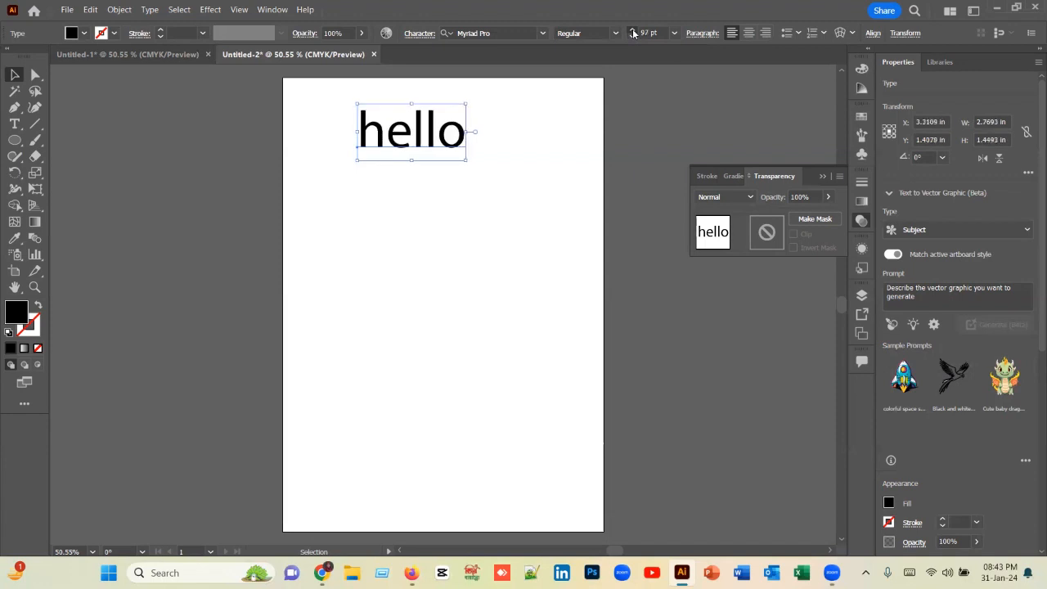
{"action": "left_click", "coordinate": [633, 31]}
{"action": "left_click", "coordinate": [633, 31]}
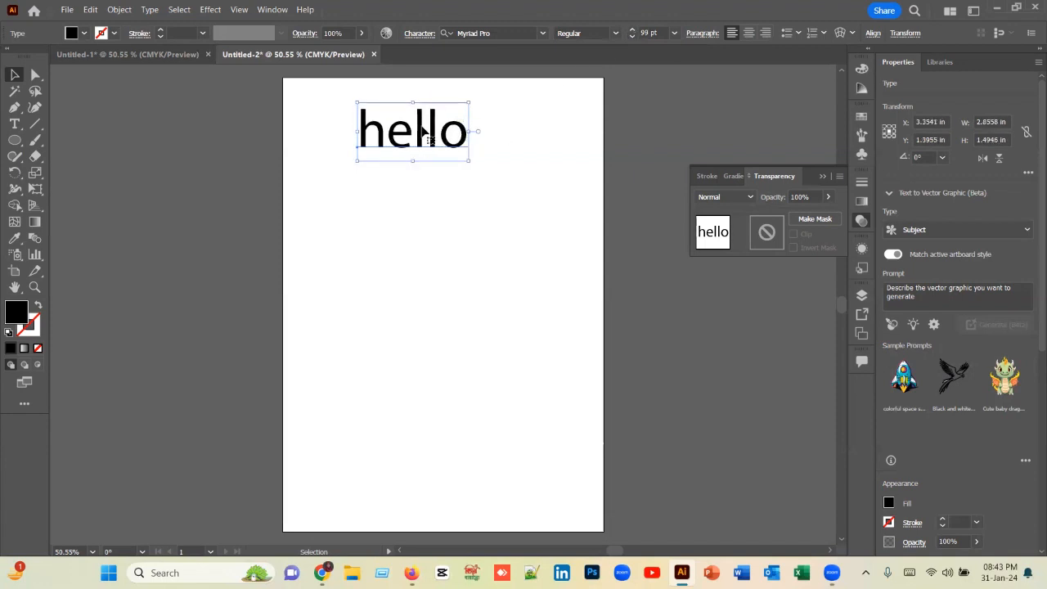
Step: Change the "hello" text to UPPERCASE and reposition it on the artboard at about X 3.24 in, Y 4.48 in
{"action": "left_click_drag", "start_coordinate": [423, 133], "coordinate": [435, 253]}
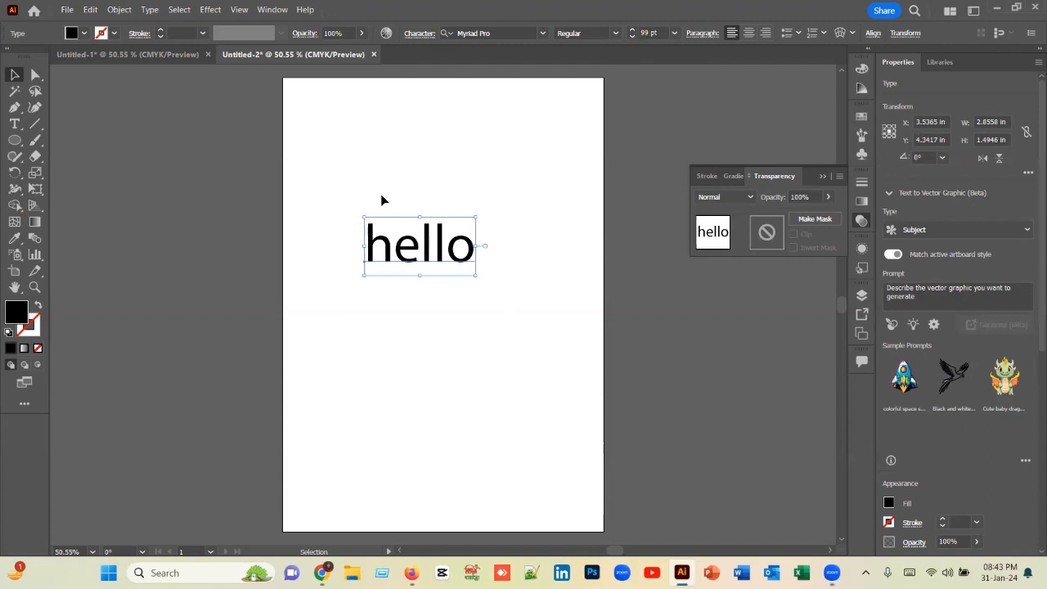
{"action": "left_click", "coordinate": [148, 9]}
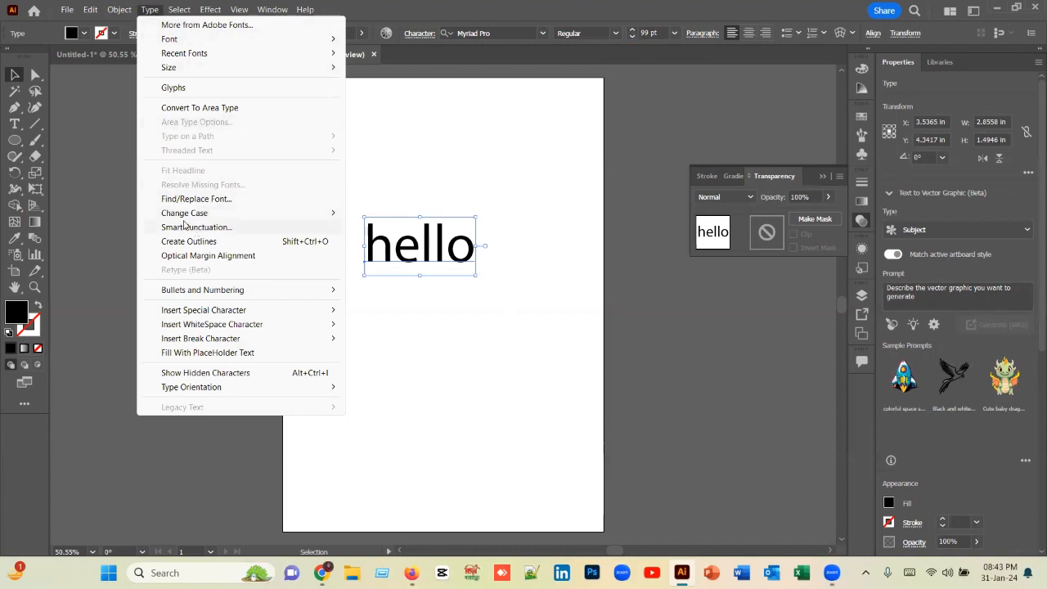
{"action": "mouse_move", "coordinate": [168, 219]}
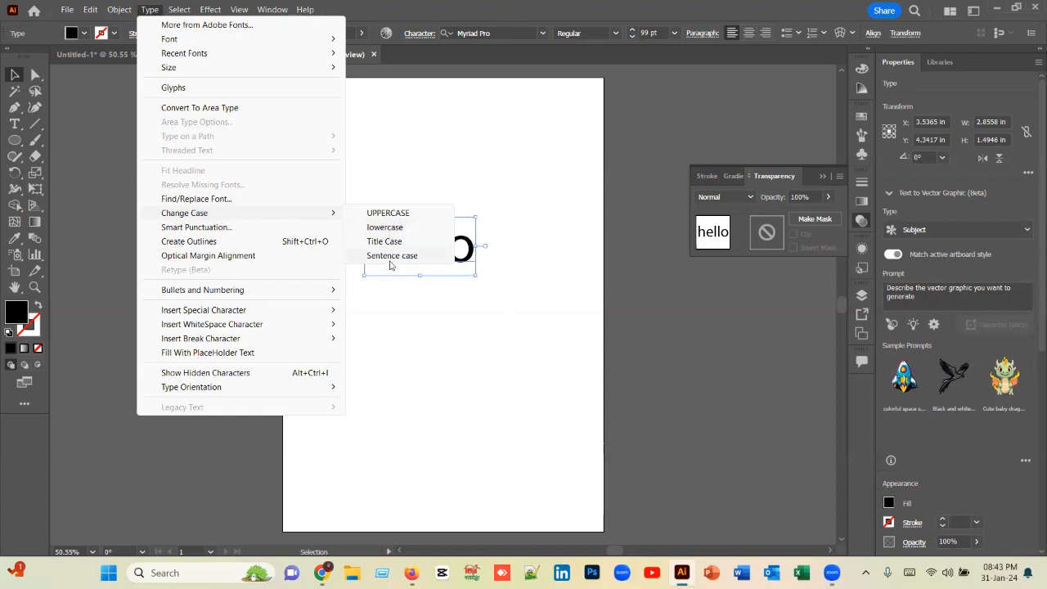
{"action": "left_click", "coordinate": [393, 213]}
{"action": "left_click_drag", "start_coordinate": [427, 254], "coordinate": [382, 261]}
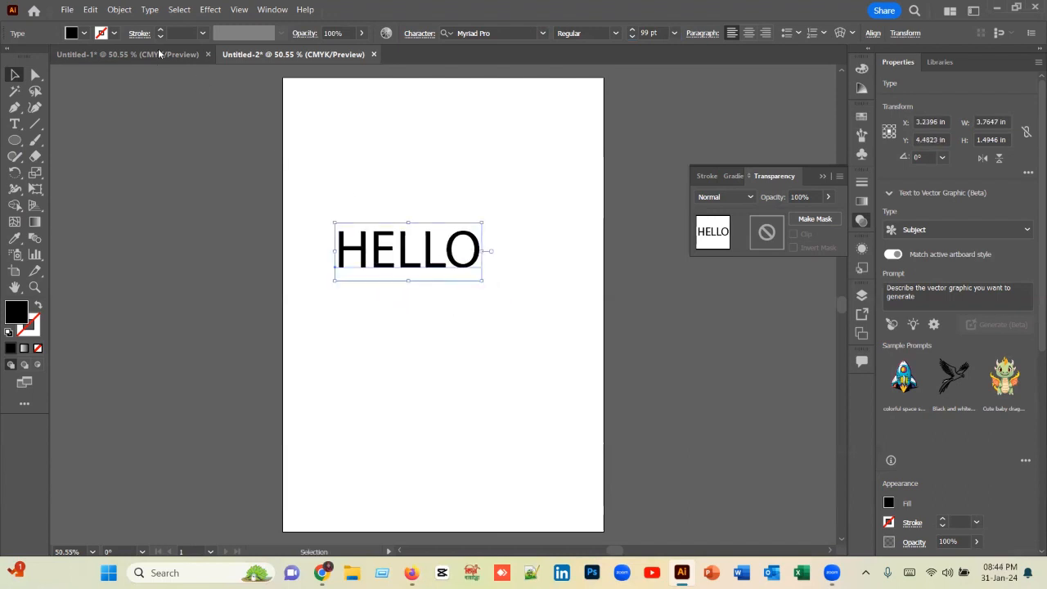
Step: Change the text's case to lowercase and move it down to about X 2.98 in, Y 7.32 in
{"action": "left_click", "coordinate": [148, 10]}
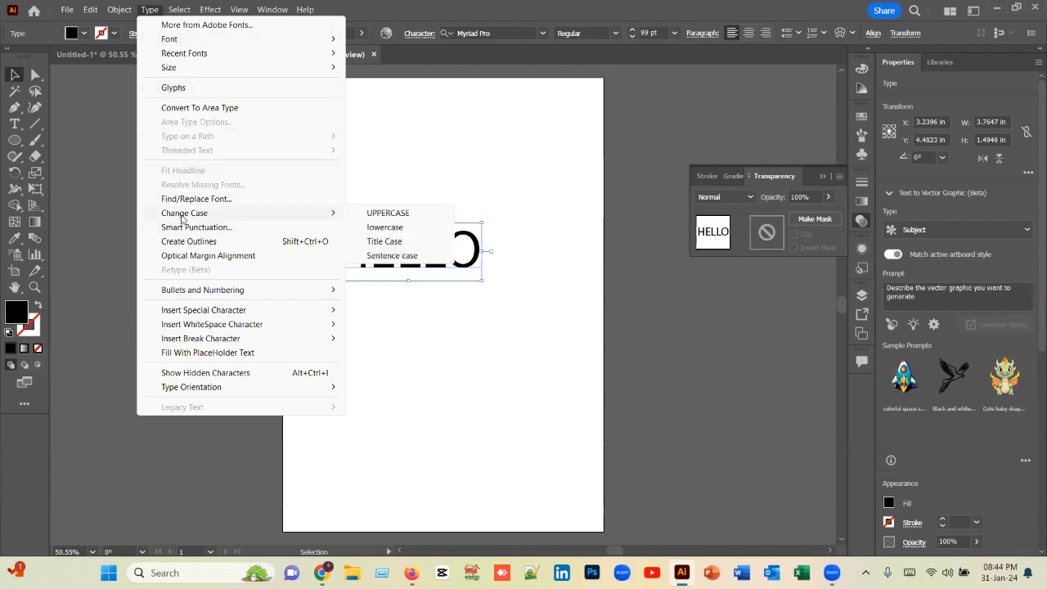
{"action": "left_click", "coordinate": [378, 226]}
{"action": "left_click_drag", "start_coordinate": [373, 232], "coordinate": [395, 353]}
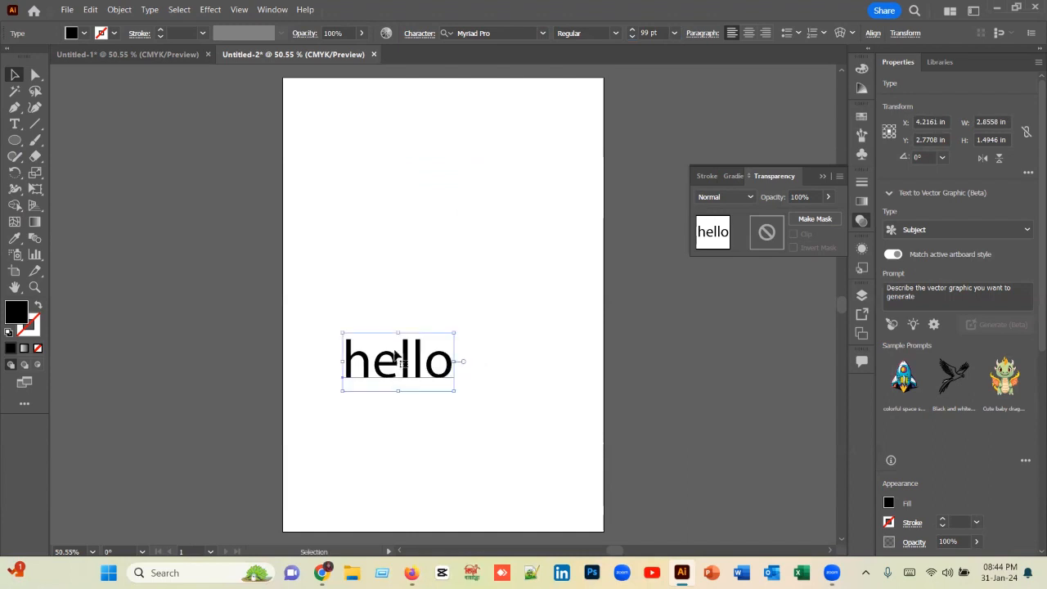
Step: Change the text's case to Title Case and move it toward the artboard's right edge, at about X 5.63 in, Y 6.94 in
{"action": "left_click", "coordinate": [149, 10]}
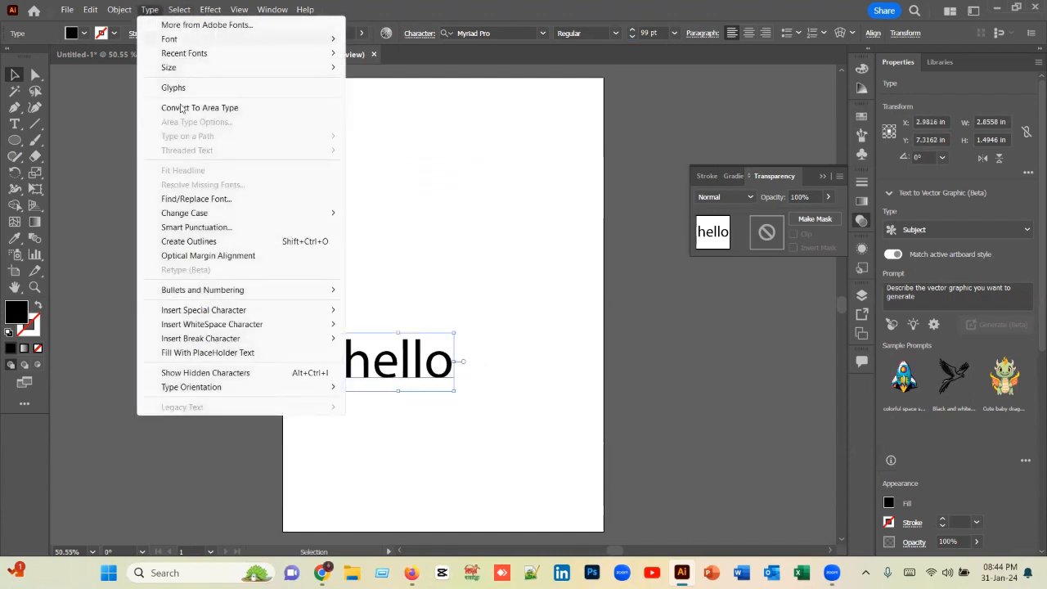
{"action": "mouse_move", "coordinate": [222, 216]}
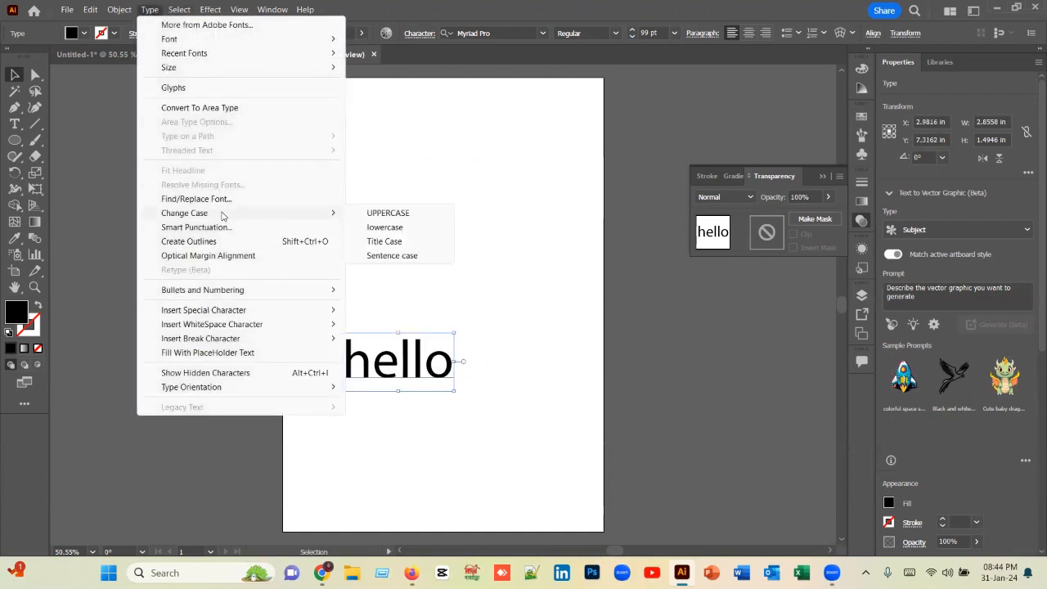
{"action": "left_click", "coordinate": [385, 243]}
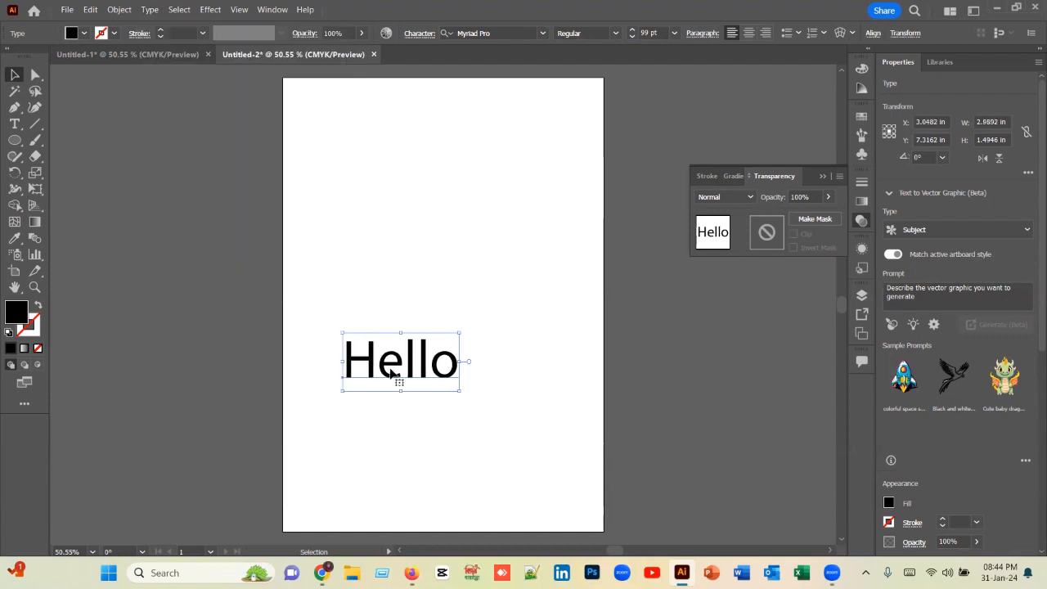
{"action": "left_click_drag", "start_coordinate": [393, 372], "coordinate": [491, 358]}
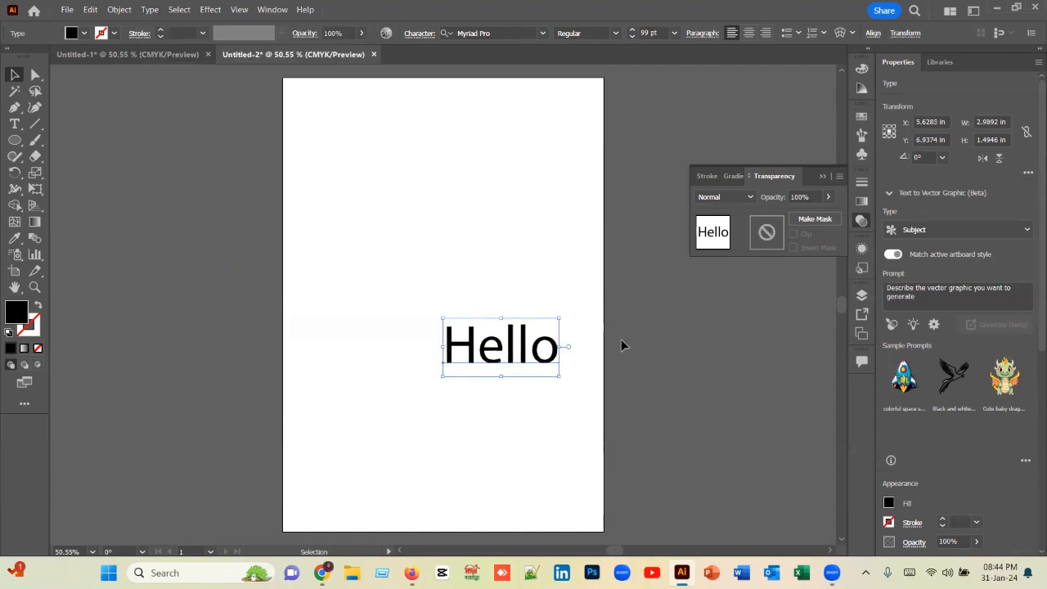
Step: Apply Sentence case to the text and move it to the artboard's upper part, at about X 3.18 in, Y 2.58 in
{"action": "left_click", "coordinate": [149, 10]}
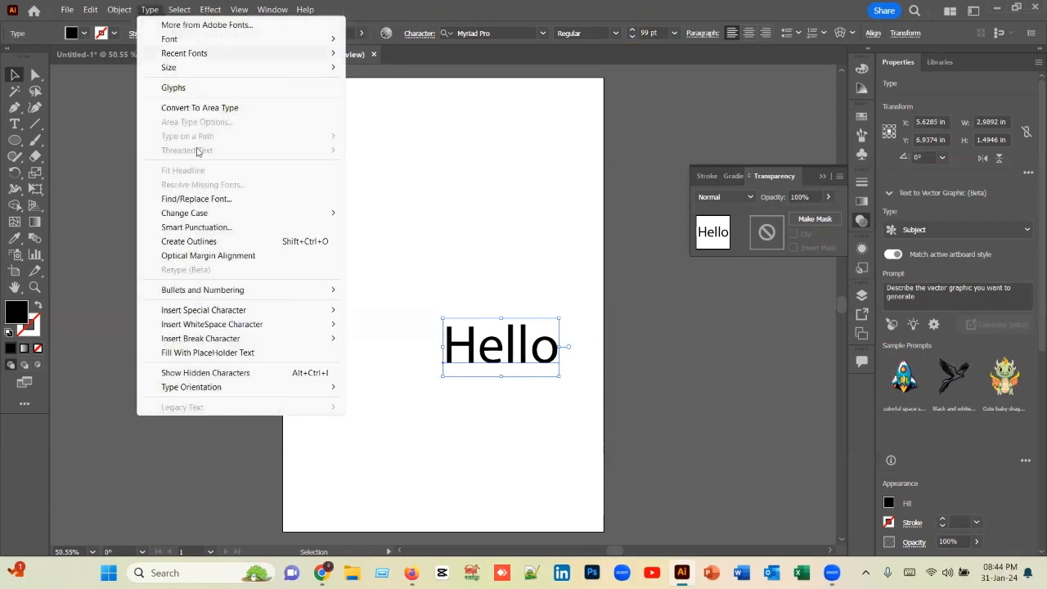
{"action": "mouse_move", "coordinate": [227, 216]}
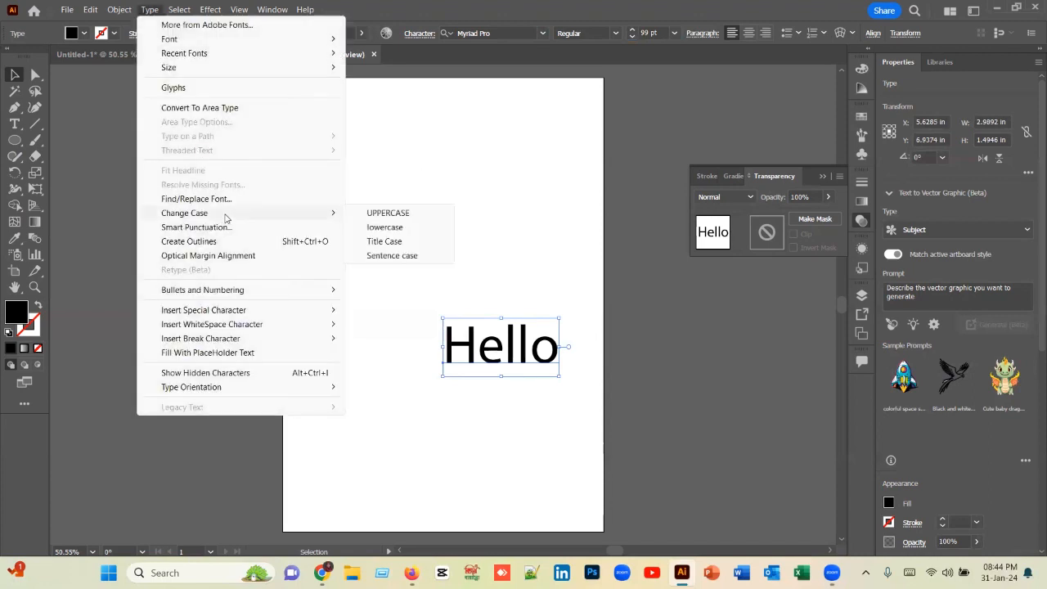
{"action": "left_click", "coordinate": [404, 256]}
{"action": "left_click_drag", "start_coordinate": [472, 337], "coordinate": [420, 204]}
{"action": "left_click", "coordinate": [491, 205]}
{"action": "left_click", "coordinate": [491, 191]}
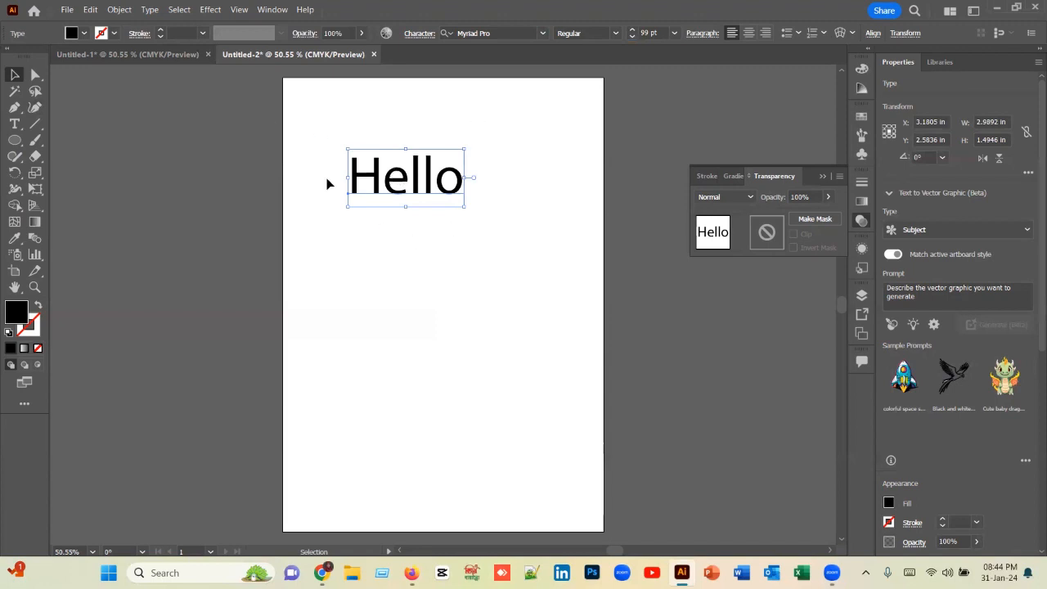
Step: Increase the text's font size to 105 pt and move it off the artboard to about X -2.52 in, Y 4.76 in
{"action": "left_click", "coordinate": [632, 31]}
{"action": "left_click", "coordinate": [632, 32]}
{"action": "left_click", "coordinate": [632, 31]}
{"action": "left_click", "coordinate": [633, 31]}
{"action": "left_click", "coordinate": [632, 31]}
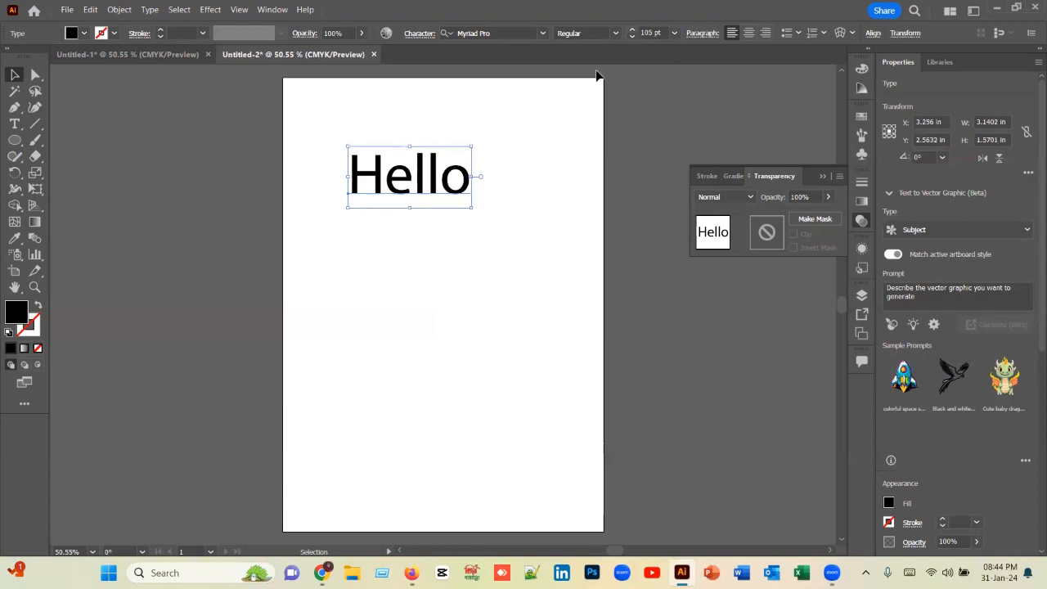
{"action": "left_click", "coordinate": [519, 198]}
{"action": "left_click_drag", "start_coordinate": [424, 191], "coordinate": [282, 268]}
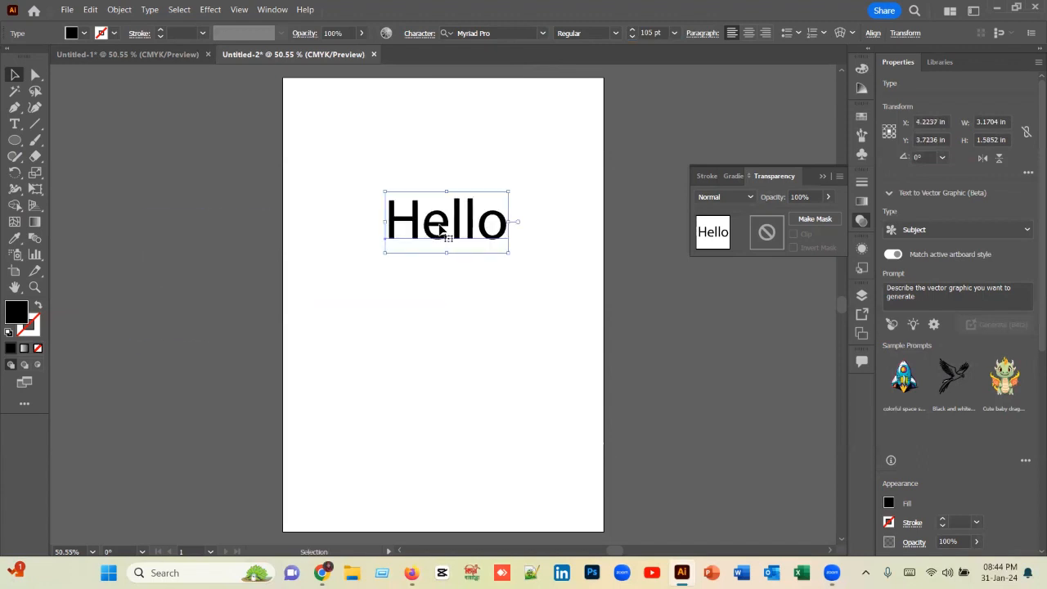
{"action": "left_click_drag", "start_coordinate": [440, 231], "coordinate": [179, 269]}
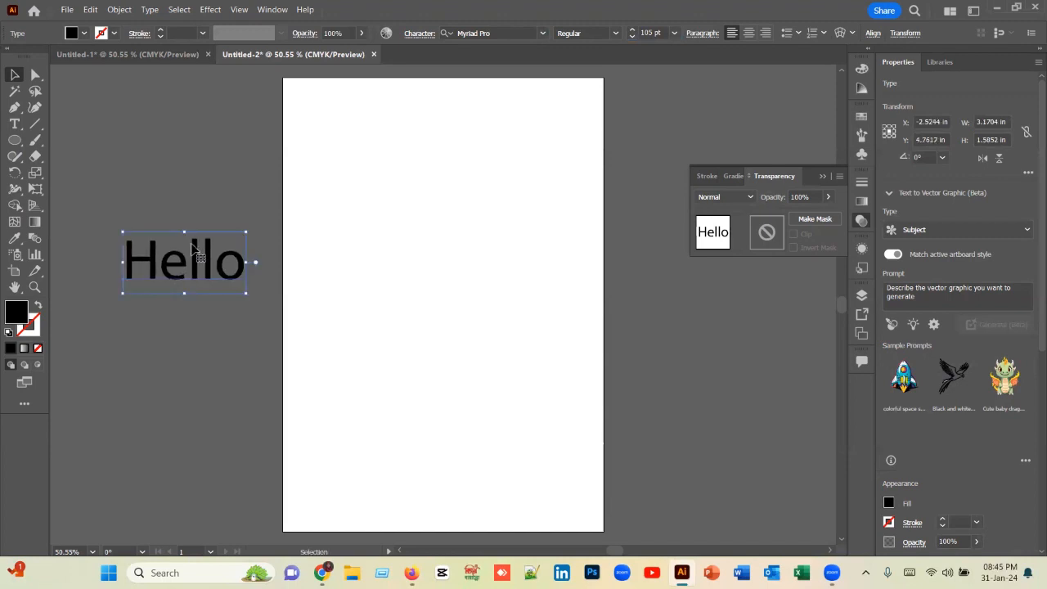
Step: Increase the text's font size to 119 pt and move it to about X -3.37 in, Y 4.31 in
{"action": "left_click", "coordinate": [632, 30]}
{"action": "left_click", "coordinate": [632, 30]}
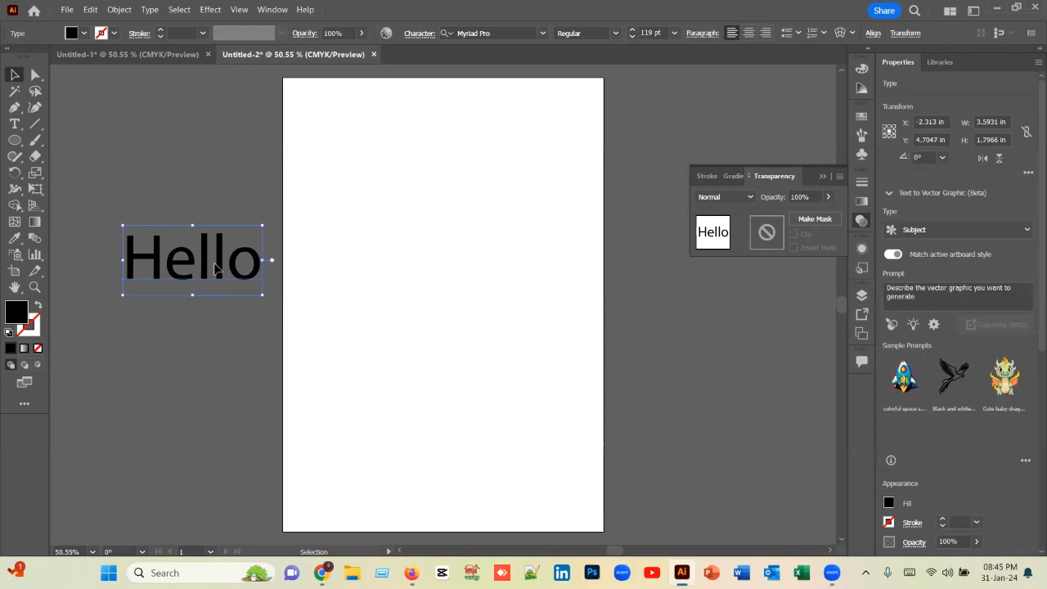
{"action": "left_click_drag", "start_coordinate": [225, 266], "coordinate": [184, 250]}
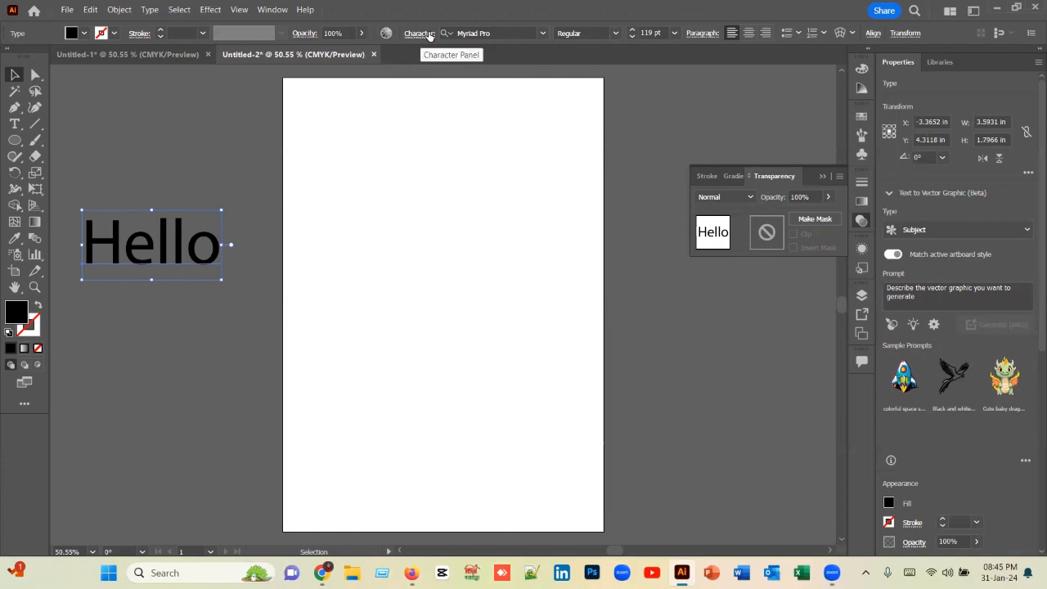
{"action": "left_click", "coordinate": [272, 10]}
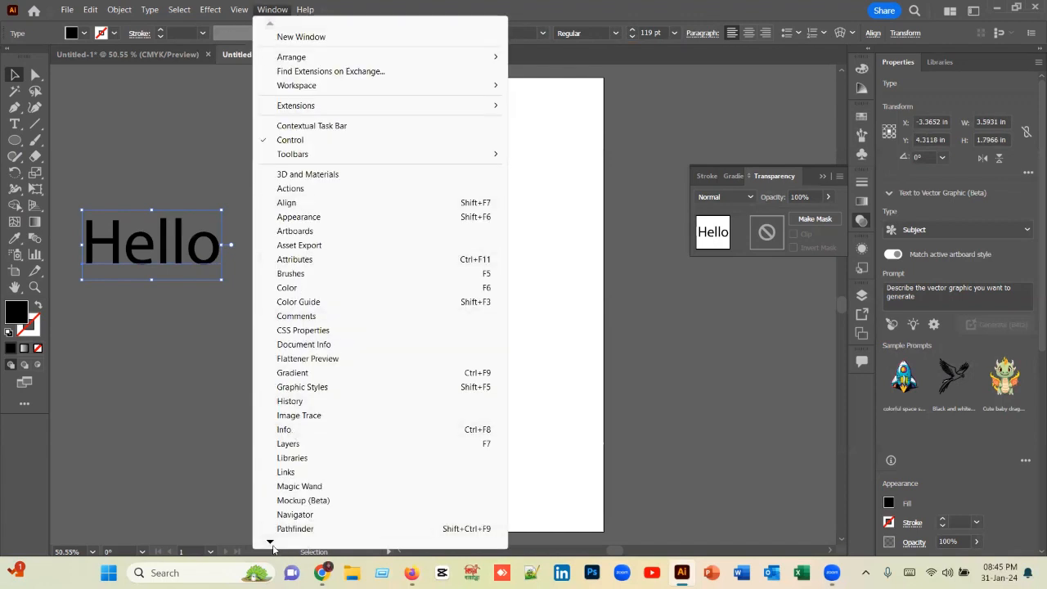
{"action": "left_click", "coordinate": [270, 542]}
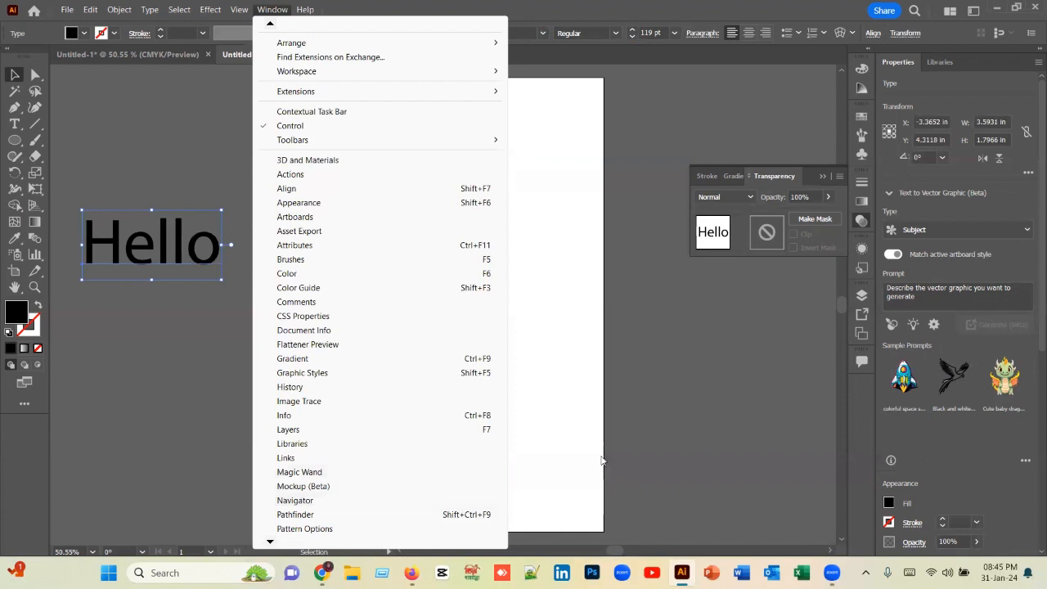
{"action": "left_click", "coordinate": [211, 133]}
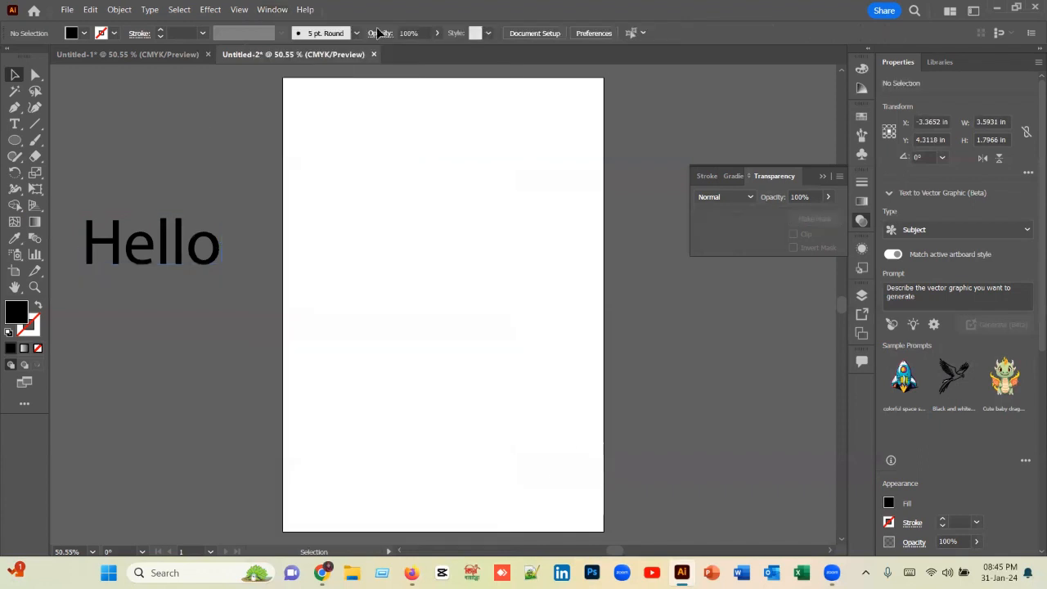
Step: Move the "Hello" text to about X -2.93 in, Y 3.36 in and change its font to Impact
{"action": "left_click", "coordinate": [166, 262]}
{"action": "left_click_drag", "start_coordinate": [166, 262], "coordinate": [190, 222]}
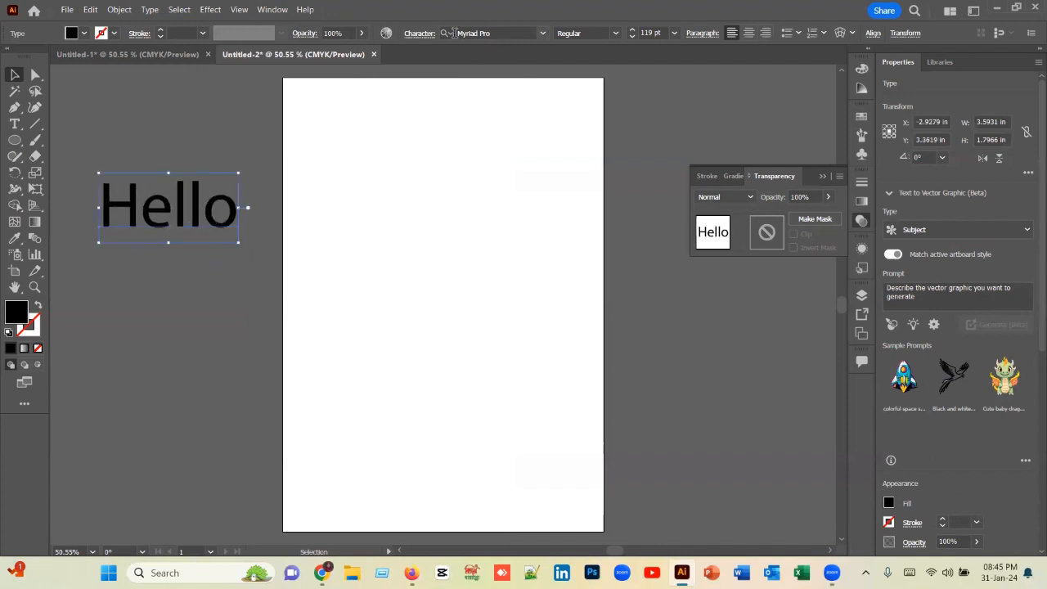
{"action": "left_click", "coordinate": [544, 35]}
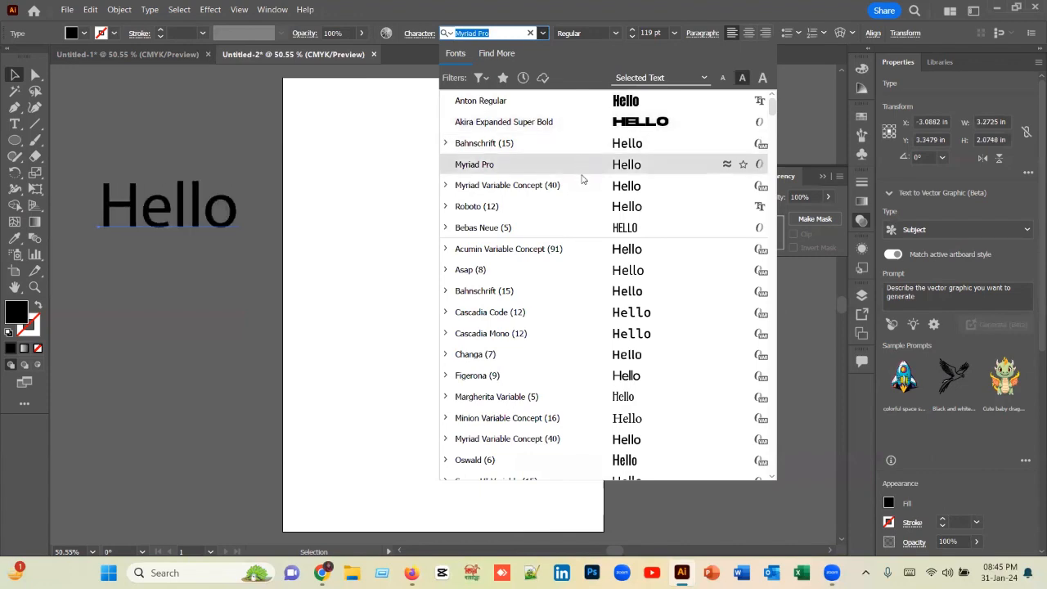
{"action": "scroll", "coordinate": [582, 270], "scroll_direction": "down", "scroll_amount": 10}
{"action": "scroll", "coordinate": [583, 311], "scroll_direction": "down", "scroll_amount": 5}
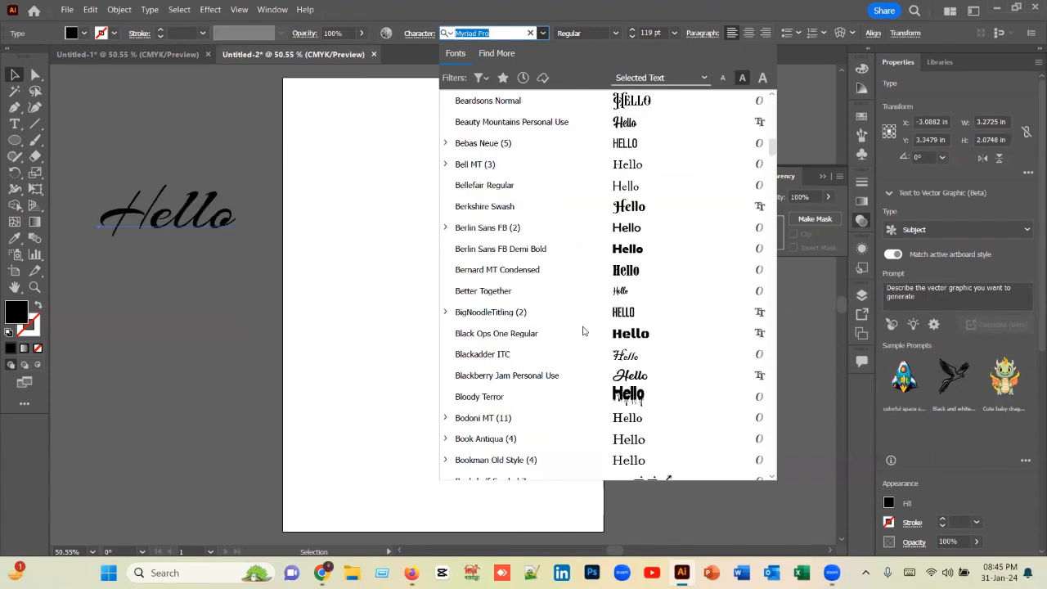
{"action": "scroll", "coordinate": [583, 346], "scroll_direction": "down", "scroll_amount": 20}
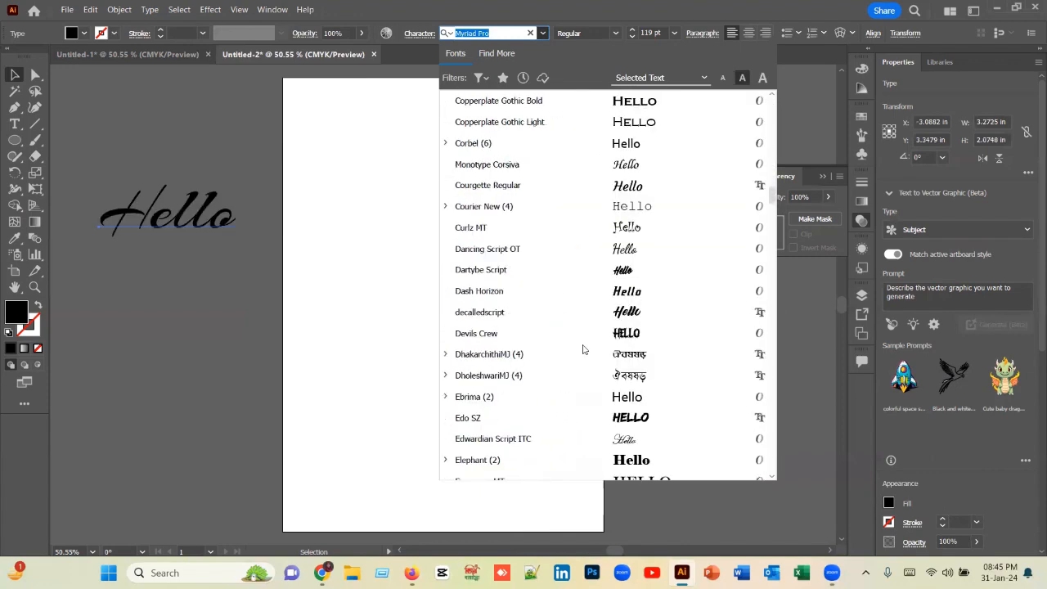
{"action": "scroll", "coordinate": [583, 349], "scroll_direction": "down", "scroll_amount": 15}
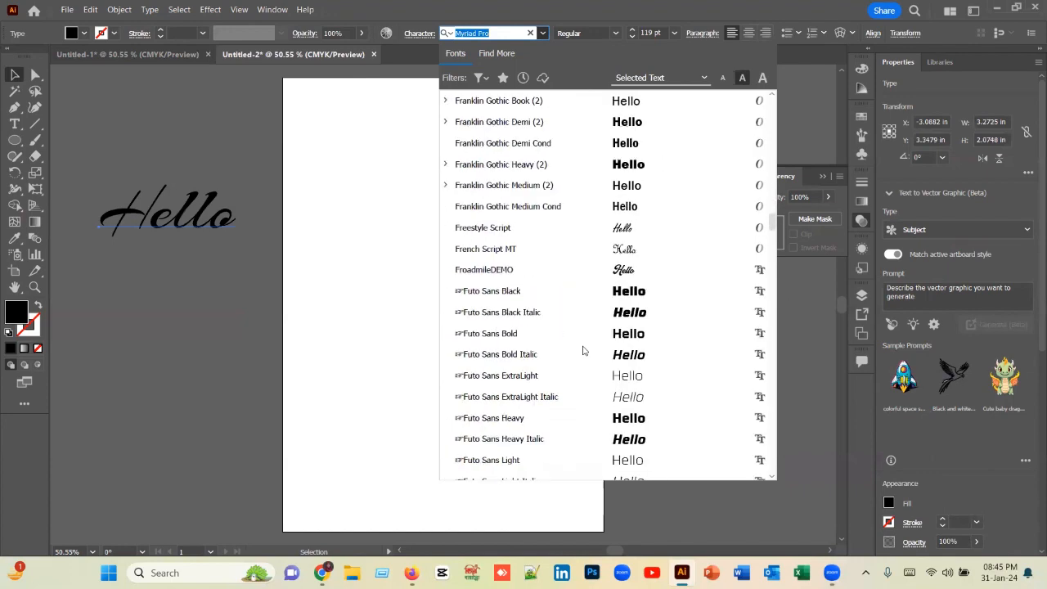
{"action": "scroll", "coordinate": [583, 350], "scroll_direction": "down", "scroll_amount": 10}
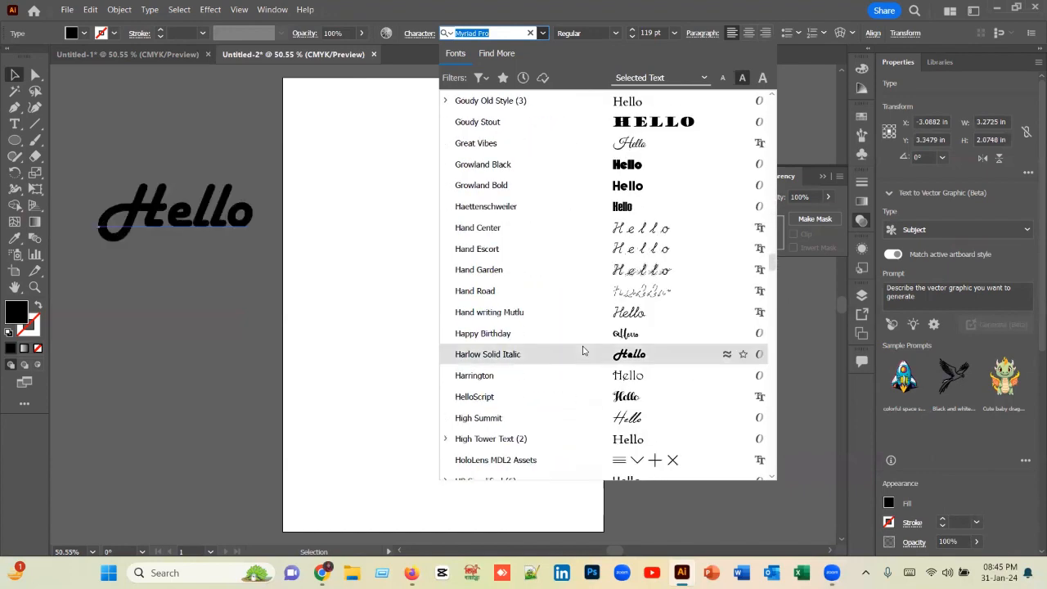
{"action": "scroll", "coordinate": [583, 350], "scroll_direction": "down", "scroll_amount": 3}
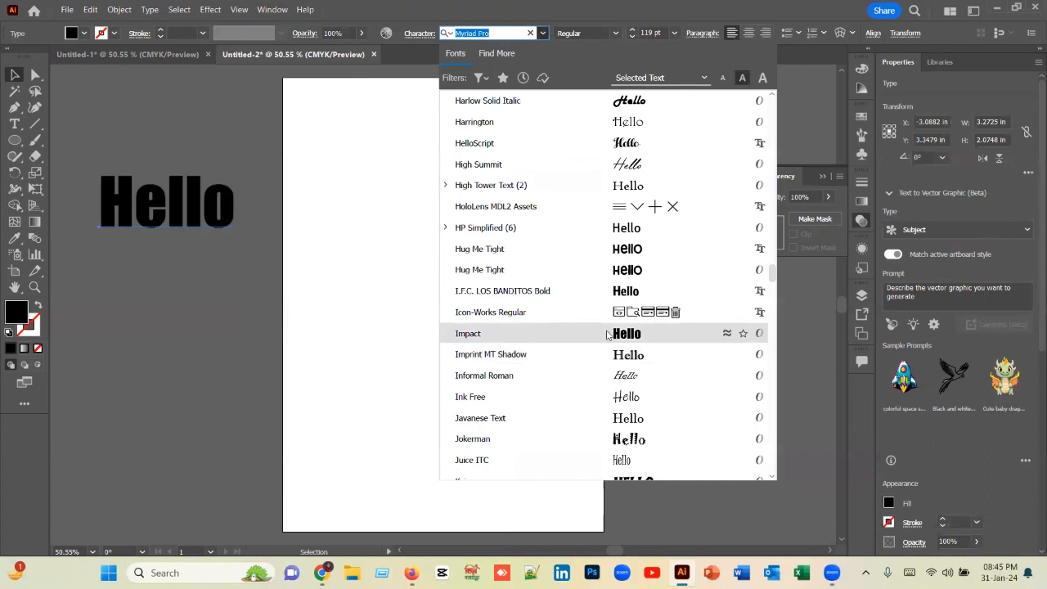
{"action": "left_click", "coordinate": [606, 335]}
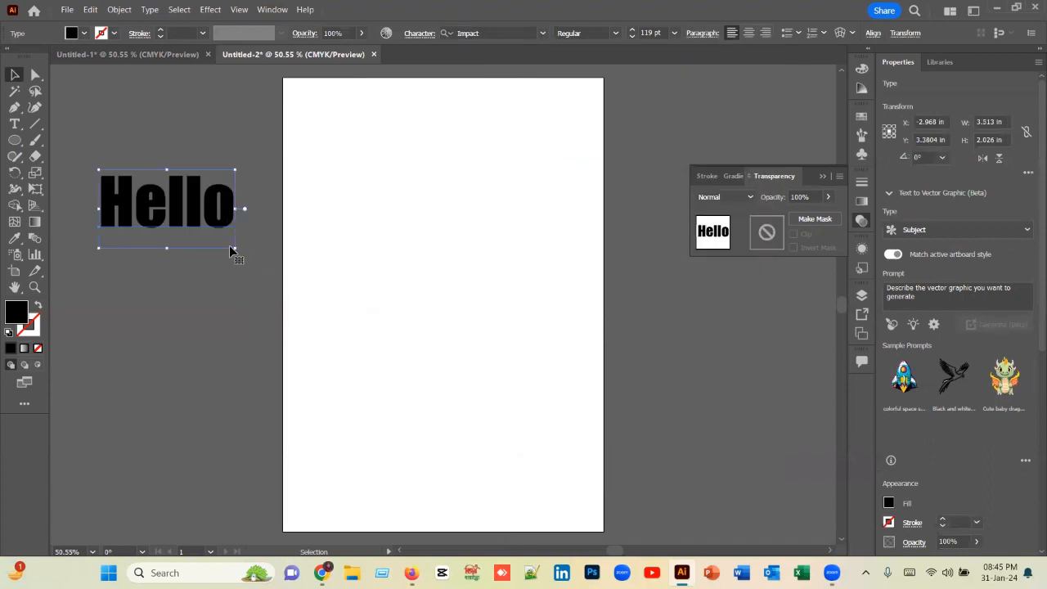
Step: Scale the text up to about 201 pt and move it across the artboard's edge, to about X -2.22 in, Y 3.88 in
{"action": "left_click_drag", "start_coordinate": [238, 251], "coordinate": [282, 275]}
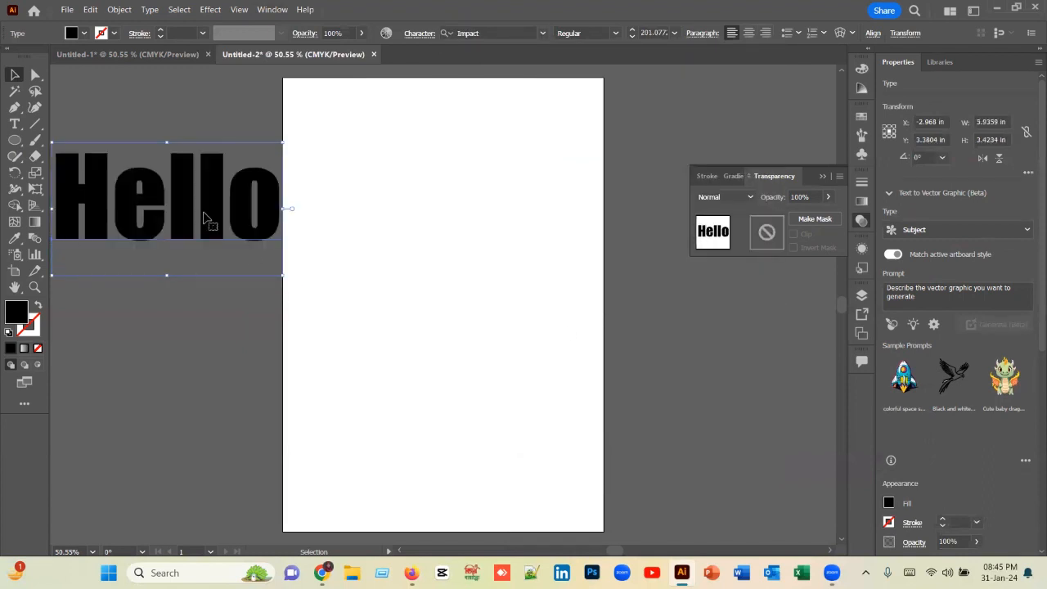
{"action": "left_click_drag", "start_coordinate": [193, 235], "coordinate": [258, 300]}
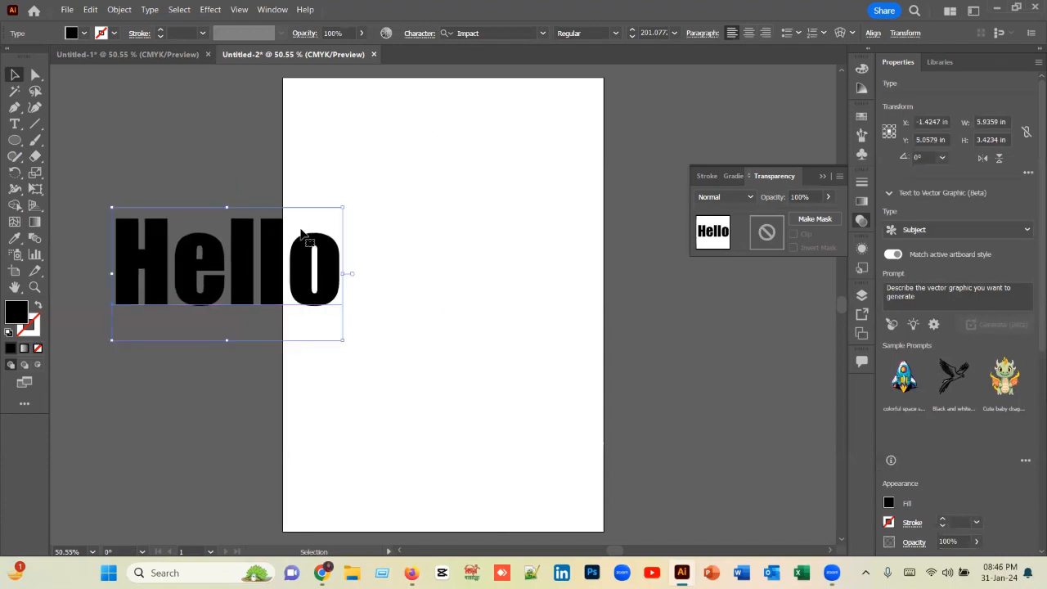
{"action": "left_click_drag", "start_coordinate": [274, 250], "coordinate": [254, 223]}
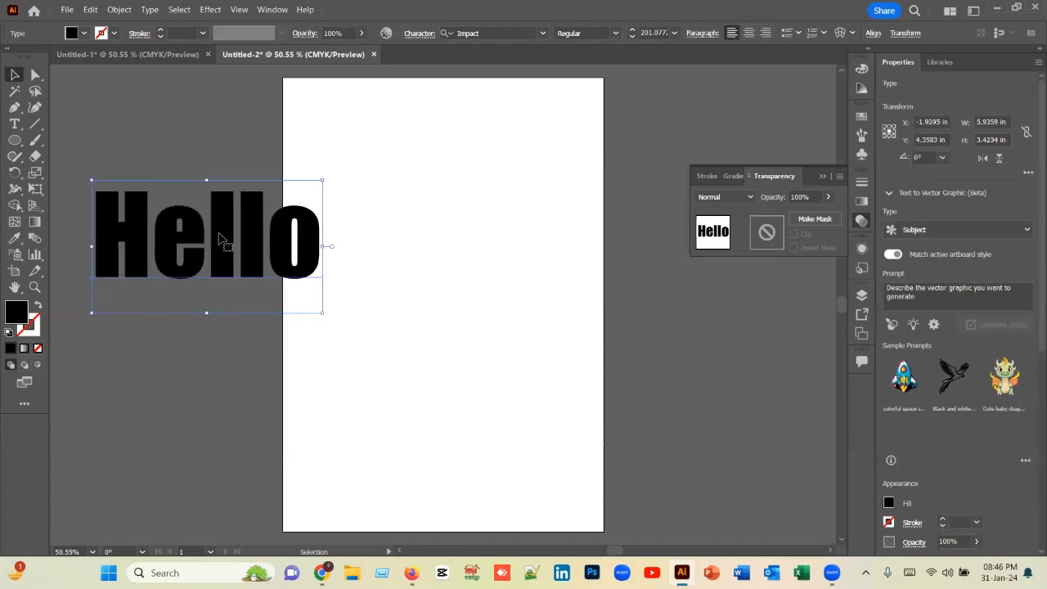
{"action": "left_click_drag", "start_coordinate": [227, 238], "coordinate": [244, 205]}
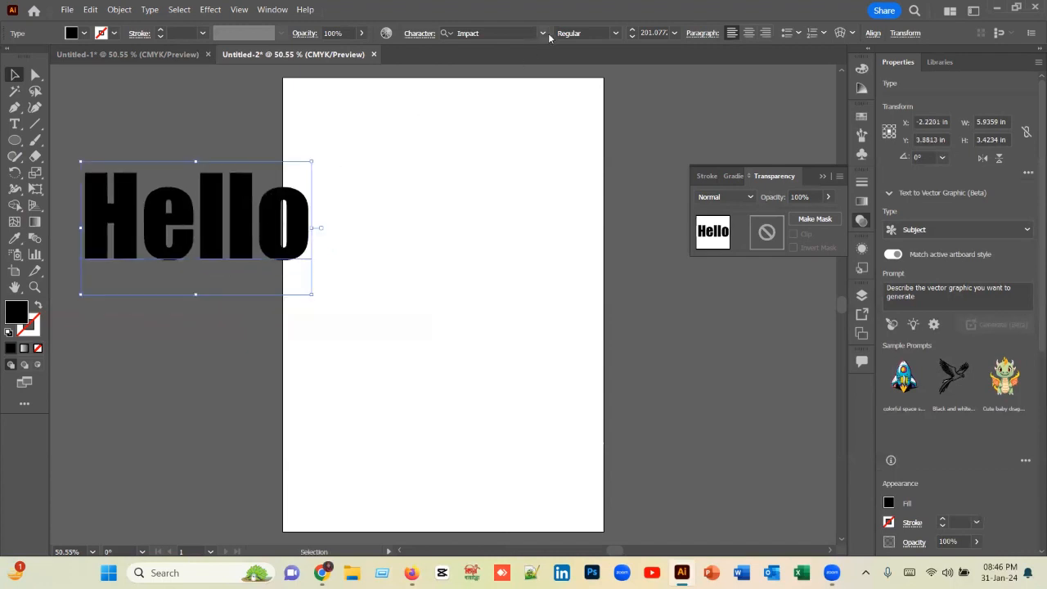
Step: Apply the Anton Regular font followed by Oswald to the text, and move it to about X -2.72 in, Y 5.15 in
{"action": "left_click", "coordinate": [543, 34]}
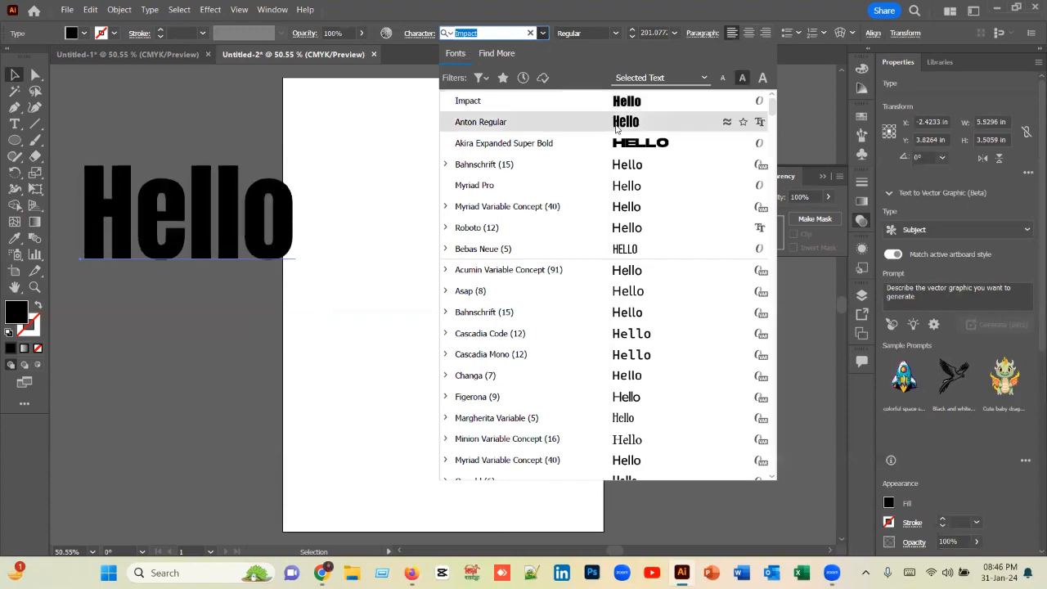
{"action": "left_click", "coordinate": [617, 127]}
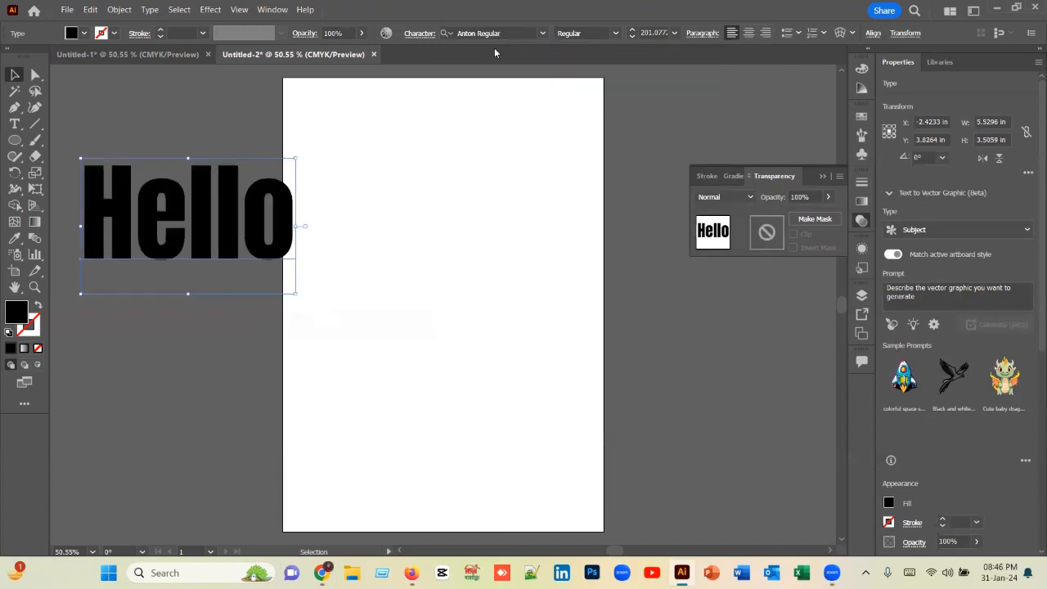
{"action": "left_click", "coordinate": [543, 33]}
{"action": "scroll", "coordinate": [587, 185], "scroll_direction": "down", "scroll_amount": 8}
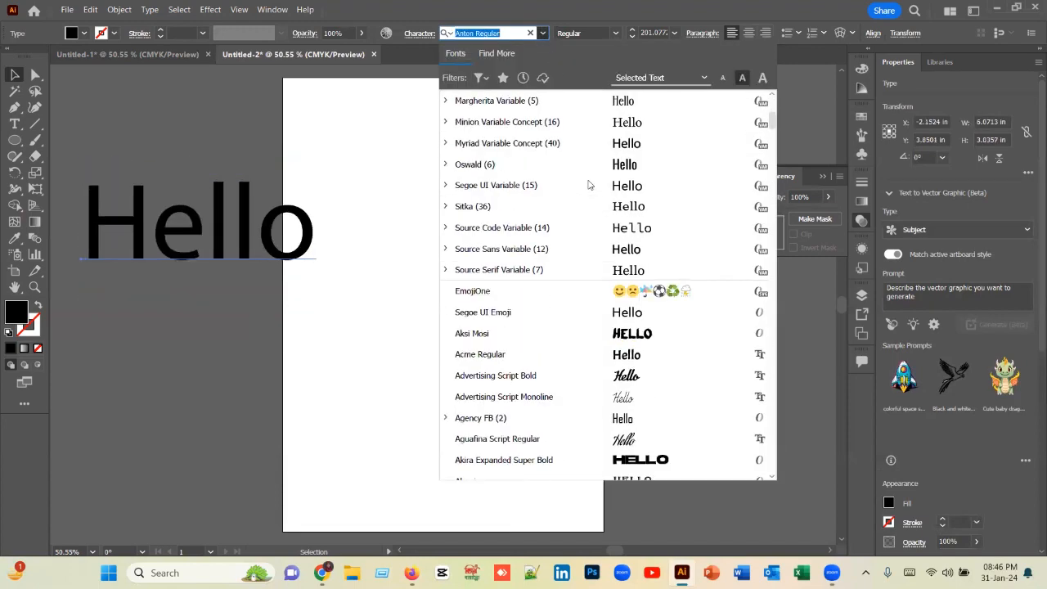
{"action": "left_click", "coordinate": [613, 166]}
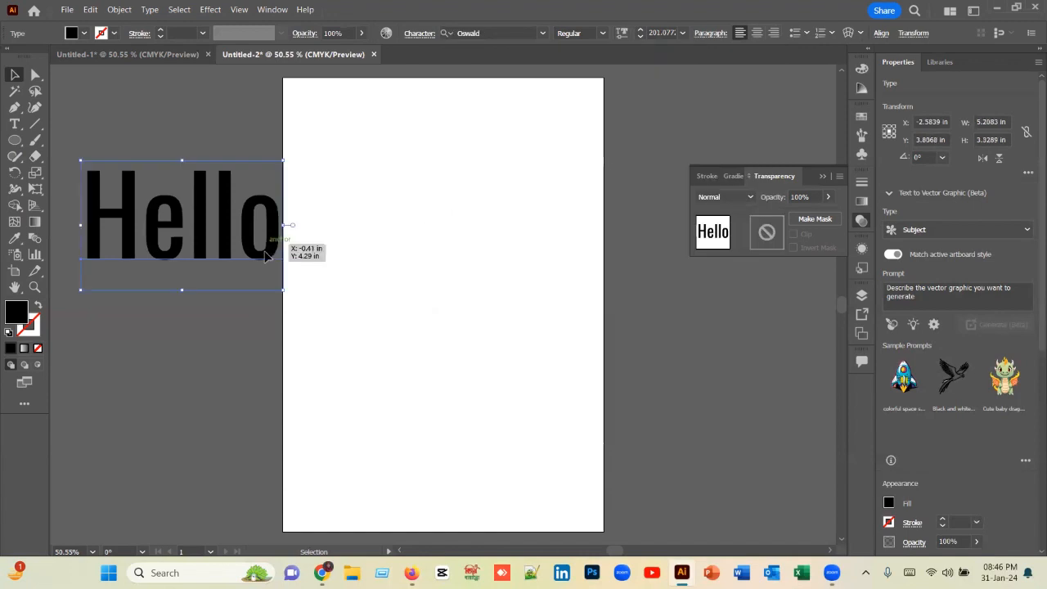
{"action": "left_click_drag", "start_coordinate": [265, 256], "coordinate": [260, 308]}
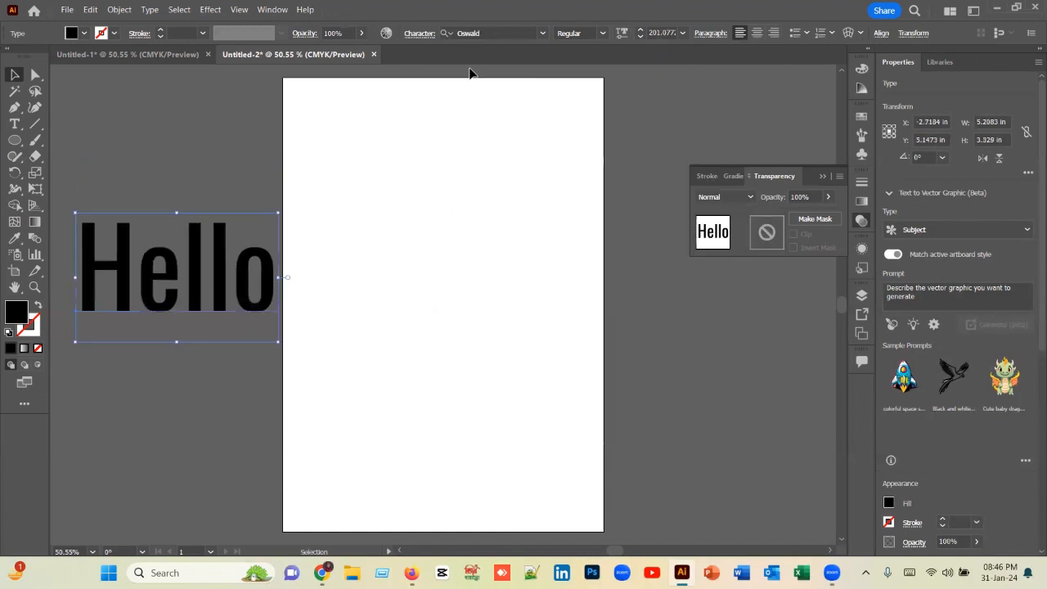
Step: Change the text's font to Asap and move it to about X -1.87 in, Y 4.47 in
{"action": "left_click", "coordinate": [543, 33]}
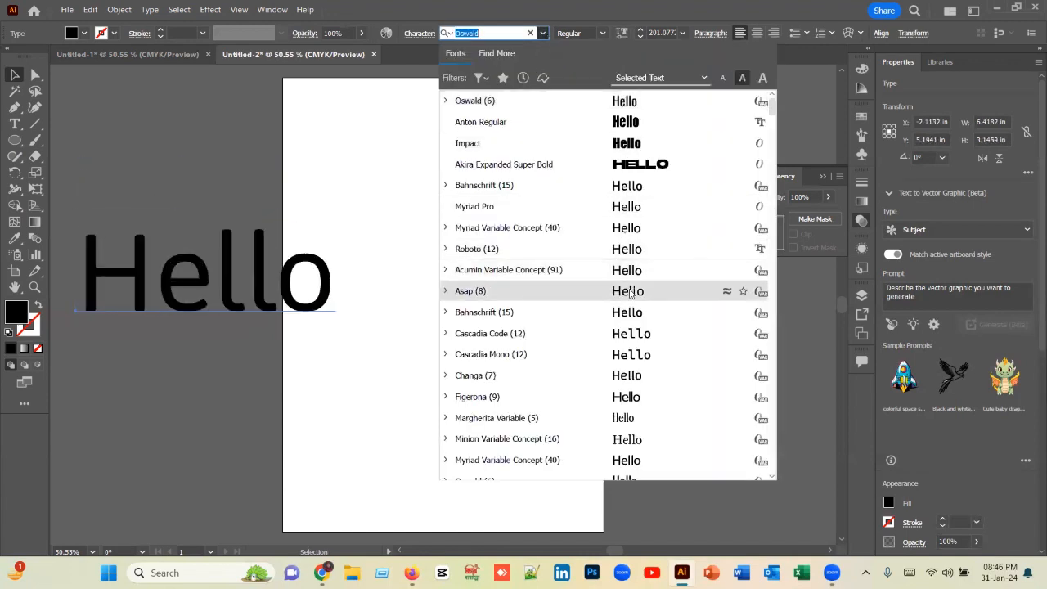
{"action": "left_click", "coordinate": [628, 292]}
{"action": "mouse_move", "coordinate": [254, 297]}
{"action": "left_mouse_down"}
{"action": "mouse_move", "coordinate": [259, 228]}
{"action": "mouse_move", "coordinate": [248, 297]}
{"action": "left_mouse_up"}
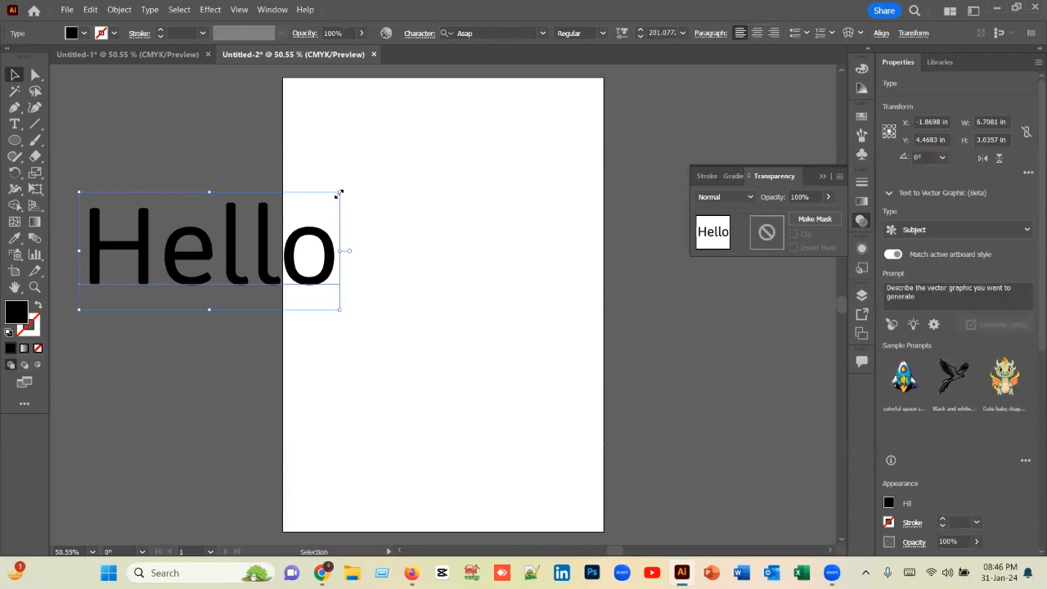
Step: Scale the text down to about 164 pt and move it up to about X -2.02 in, Y 2.87 in
{"action": "left_click_drag", "start_coordinate": [339, 193], "coordinate": [317, 202]}
{"action": "left_click", "coordinate": [404, 171]}
{"action": "left_click_drag", "start_coordinate": [256, 261], "coordinate": [282, 204]}
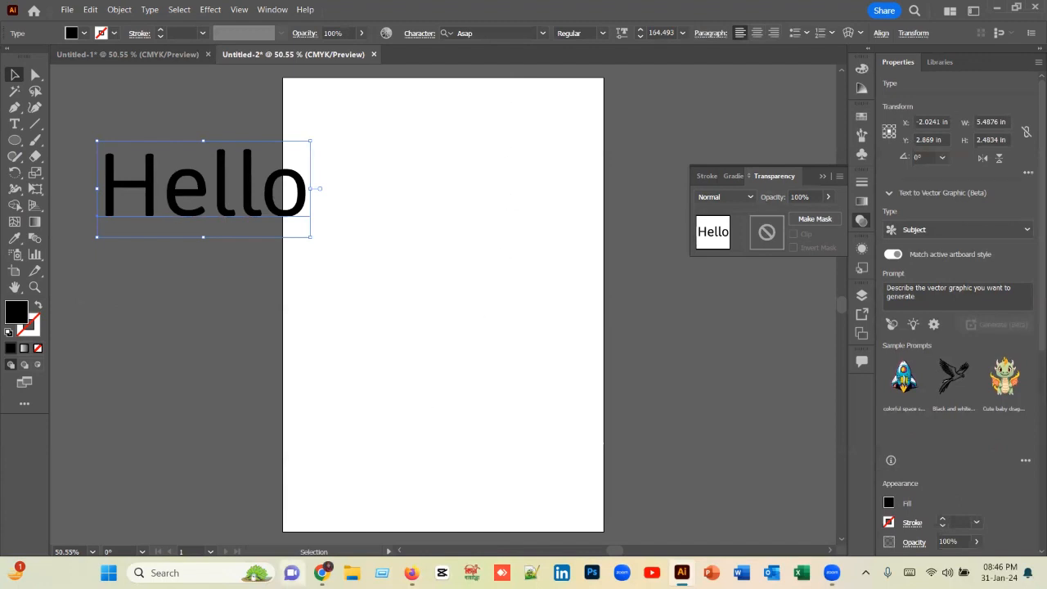
Step: Switch to Chrome, open Google in a new tab and search for "roboto font"
{"action": "left_click", "coordinate": [321, 572]}
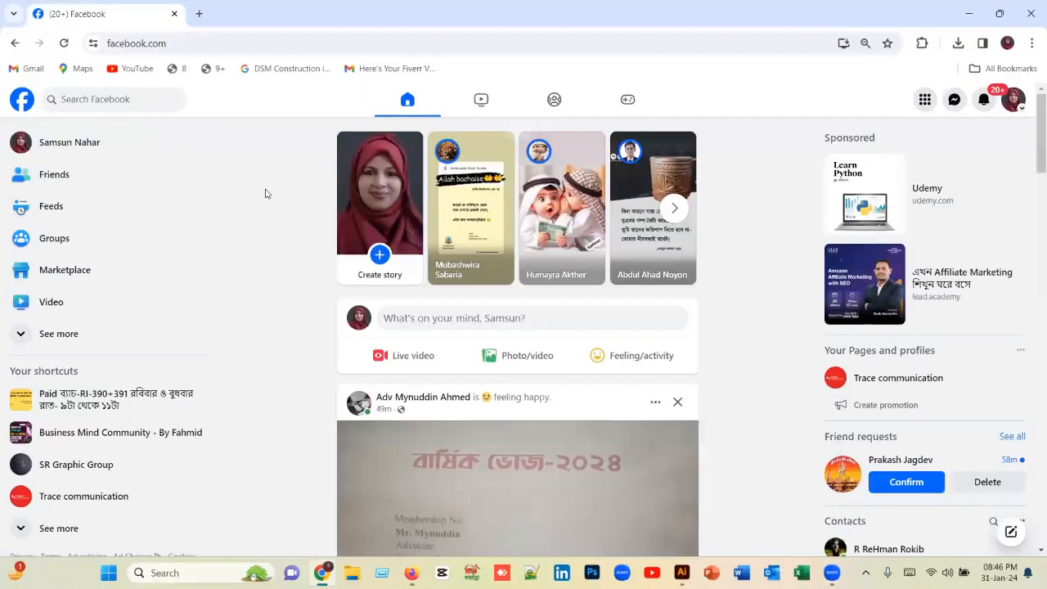
{"action": "left_click", "coordinate": [200, 14]}
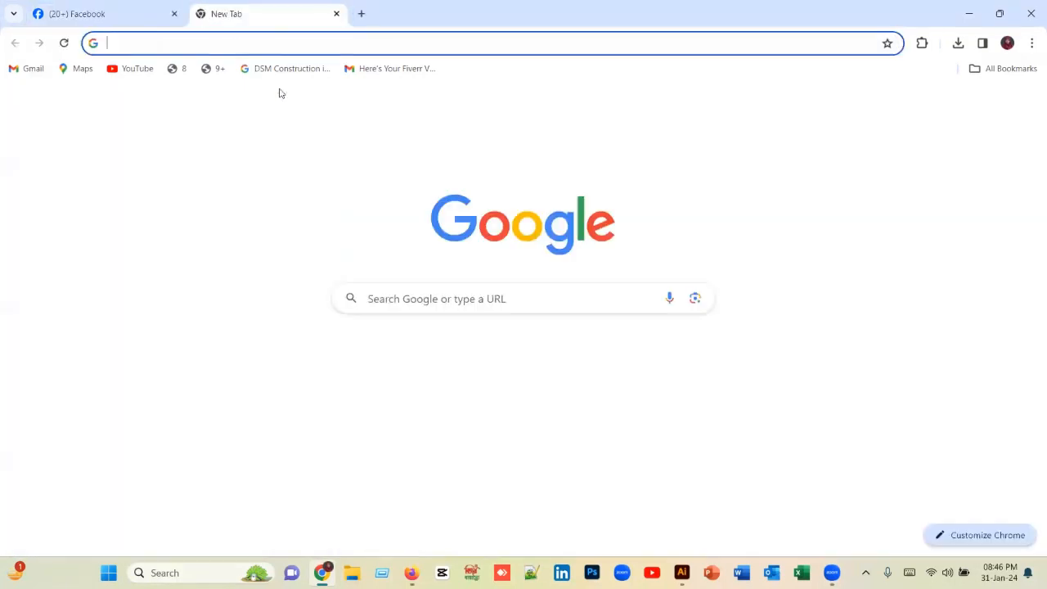
{"action": "left_click", "coordinate": [446, 360]}
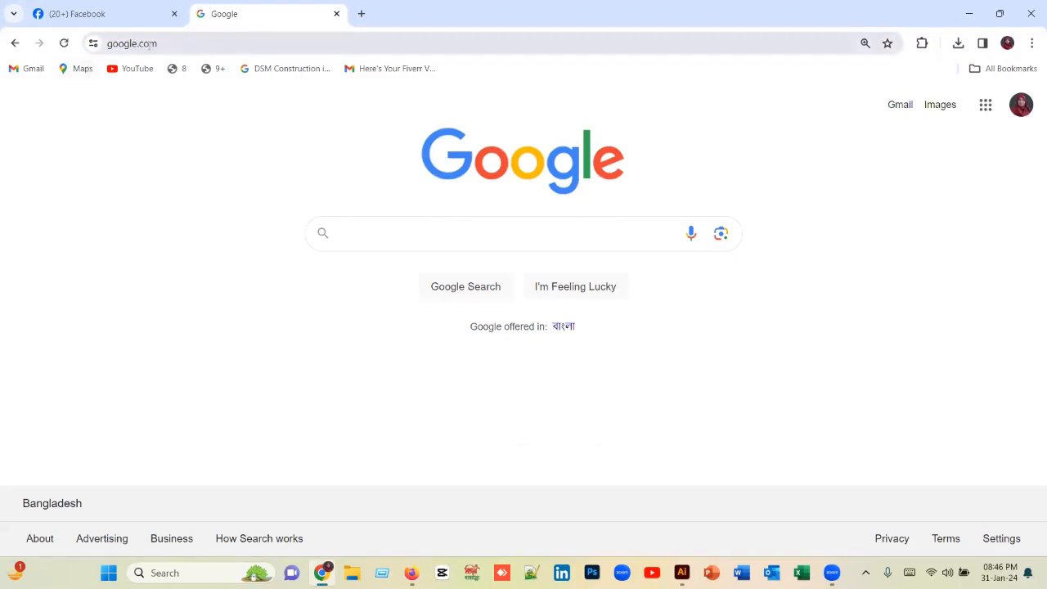
{"action": "left_click", "coordinate": [181, 43]}
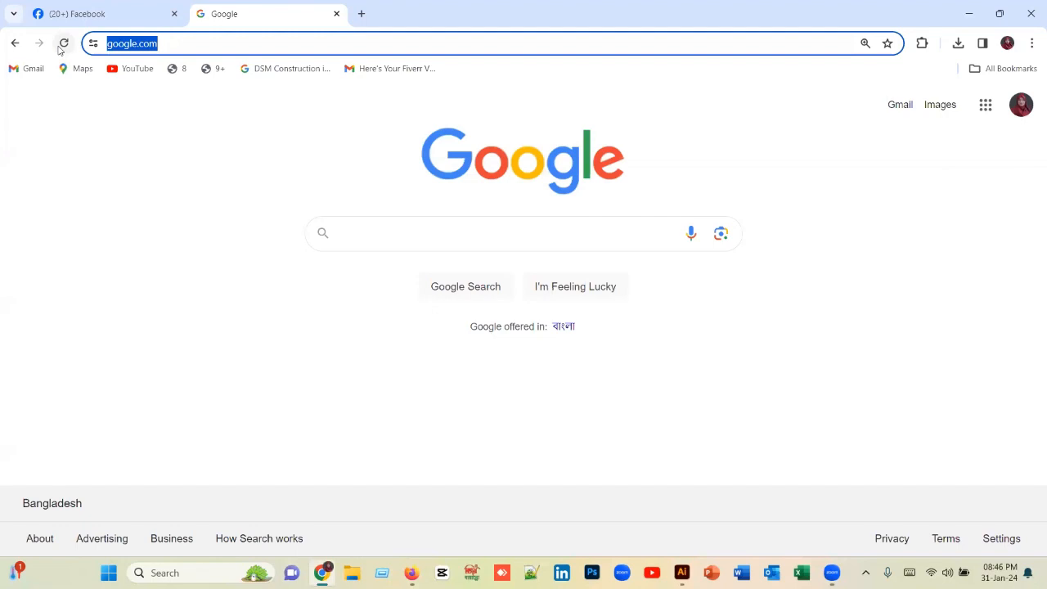
{"action": "type", "text": "r"}
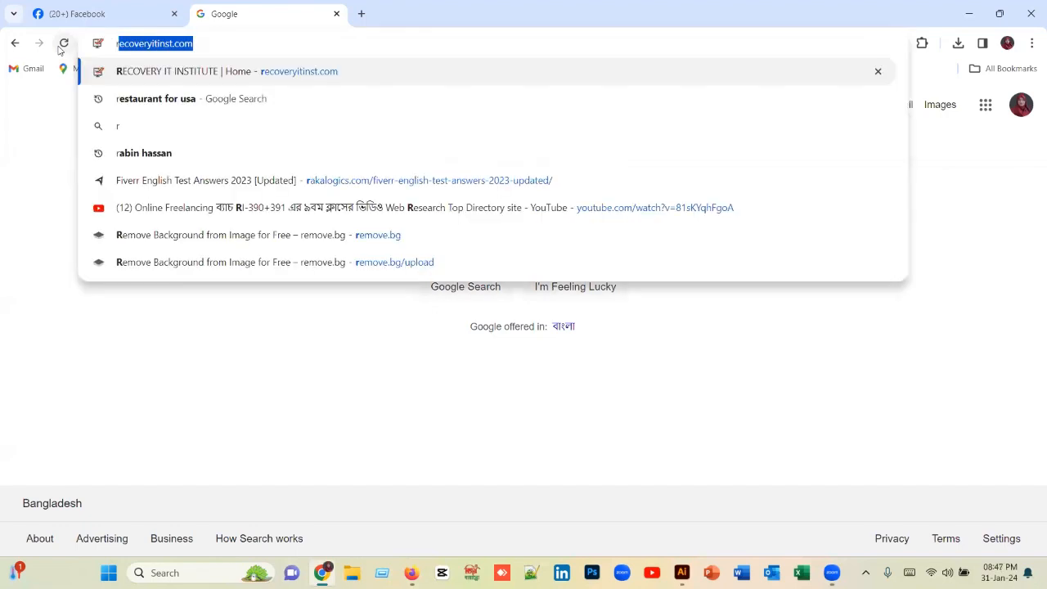
{"action": "type", "text": "obo"}
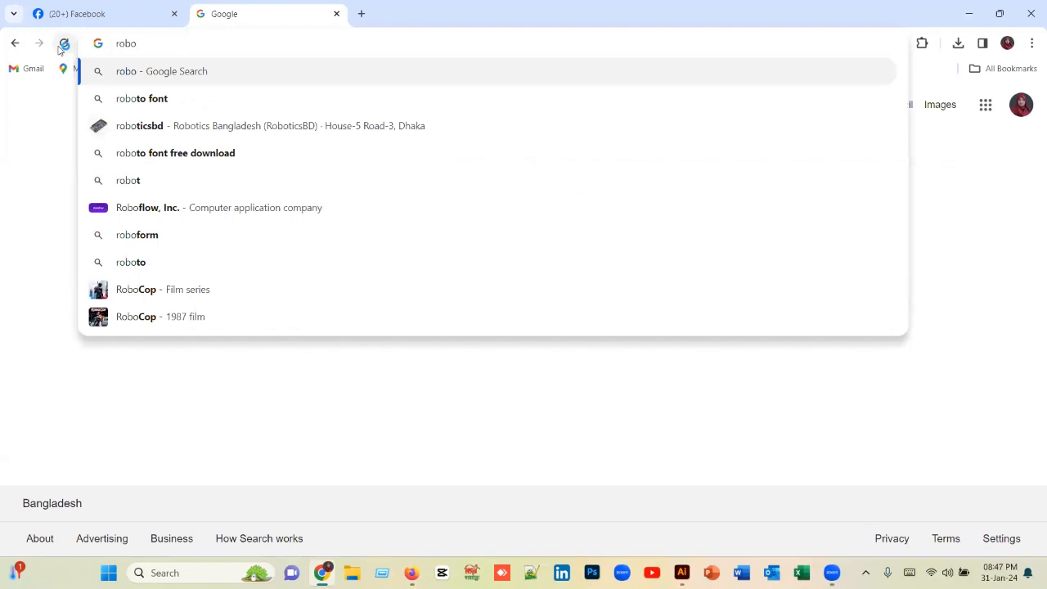
{"action": "left_click", "coordinate": [143, 100]}
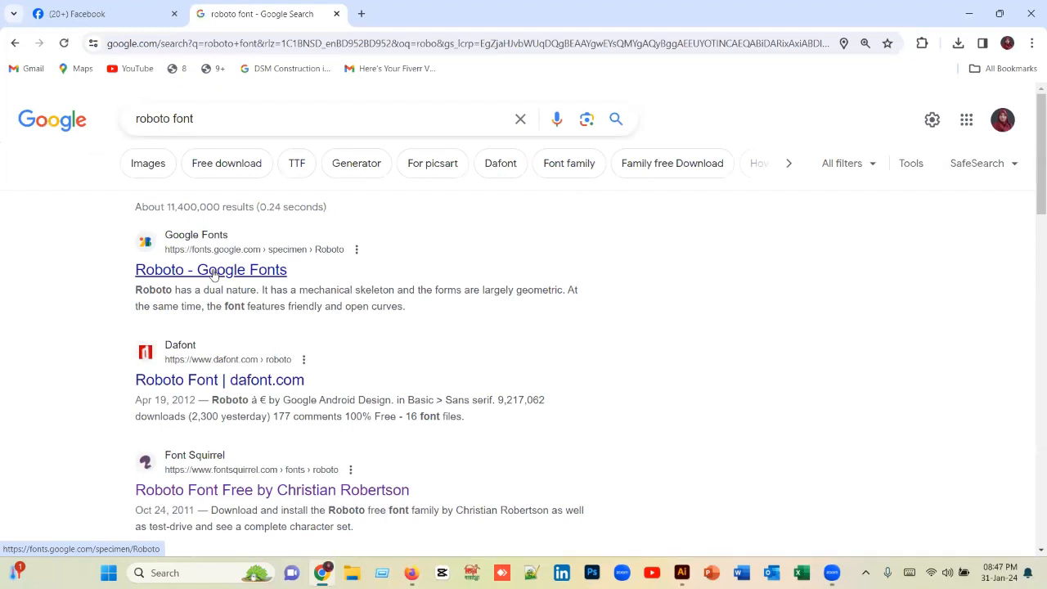
Step: Open the Roboto page on Google Fonts and look through its styles, from Thin 100 to Black 900 Italic
{"action": "left_click", "coordinate": [214, 274]}
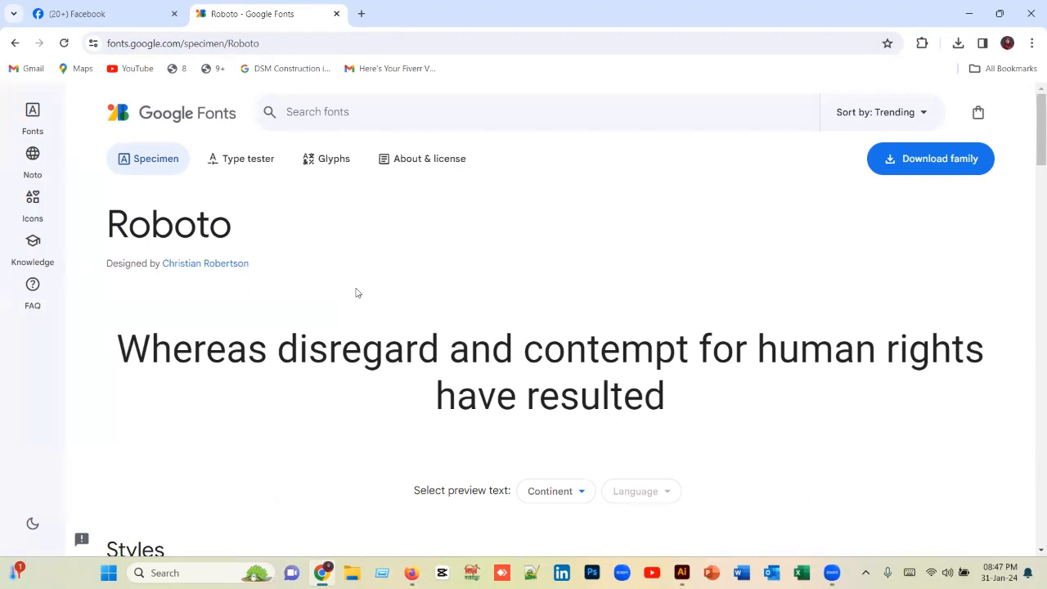
{"action": "scroll", "coordinate": [360, 290], "scroll_direction": "down", "scroll_amount": 4}
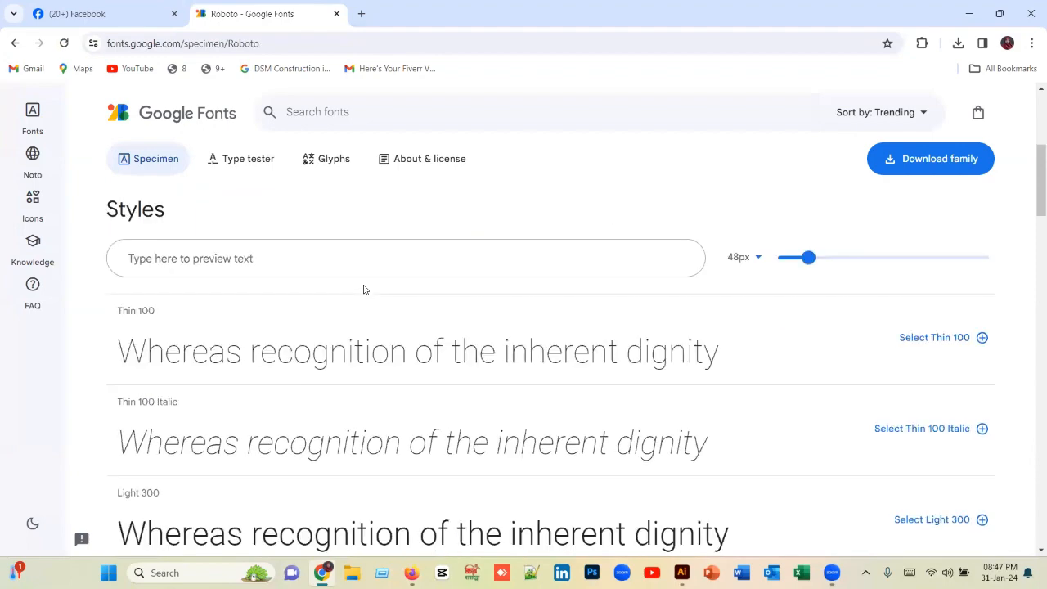
{"action": "scroll", "coordinate": [364, 288], "scroll_direction": "down", "scroll_amount": 7}
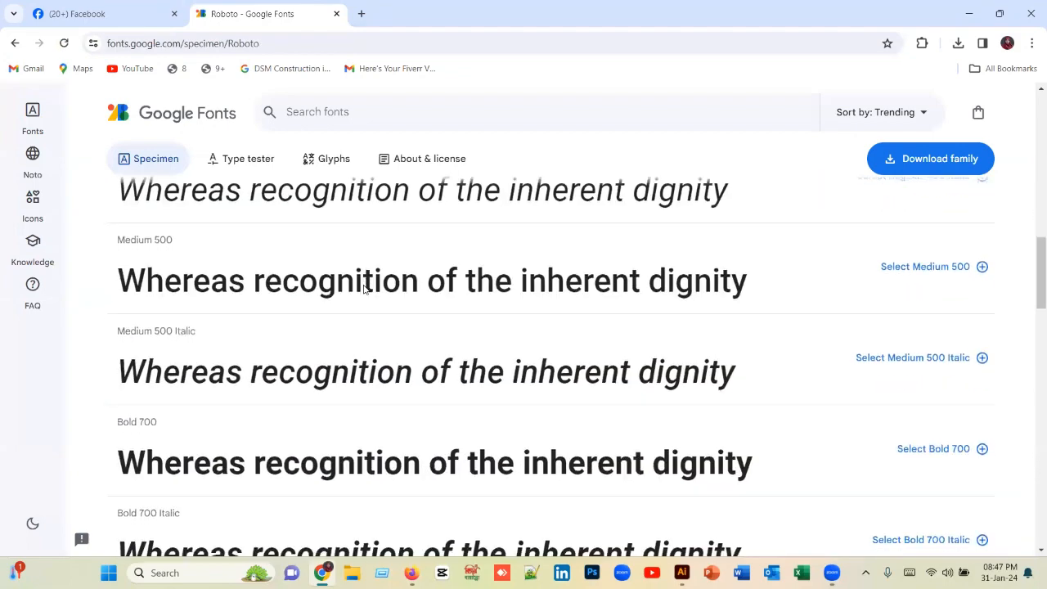
{"action": "scroll", "coordinate": [364, 288], "scroll_direction": "down", "scroll_amount": 4}
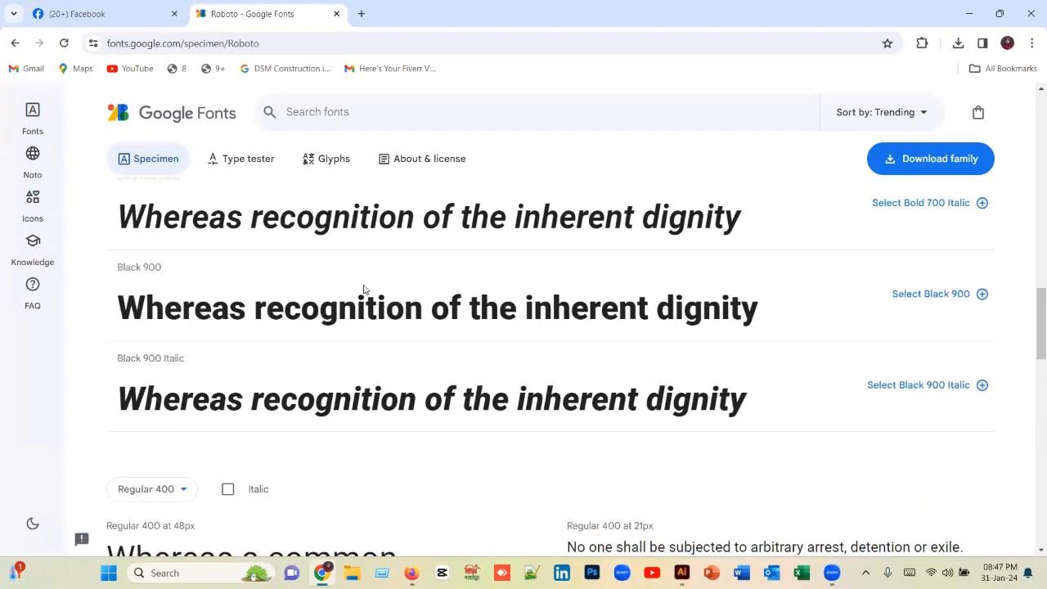
{"action": "scroll", "coordinate": [364, 289], "scroll_direction": "down", "scroll_amount": 3}
{"action": "scroll", "coordinate": [363, 291], "scroll_direction": "up", "scroll_amount": 3}
{"action": "scroll", "coordinate": [341, 400], "scroll_direction": "up", "scroll_amount": 3}
{"action": "scroll", "coordinate": [389, 387], "scroll_direction": "up", "scroll_amount": 5}
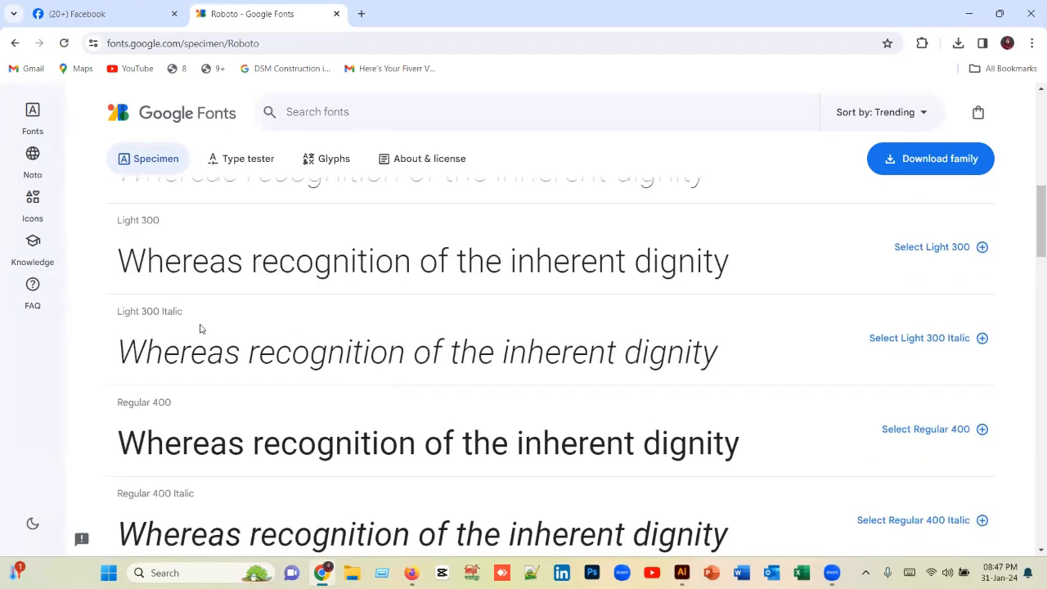
{"action": "scroll", "coordinate": [235, 318], "scroll_direction": "up", "scroll_amount": 1}
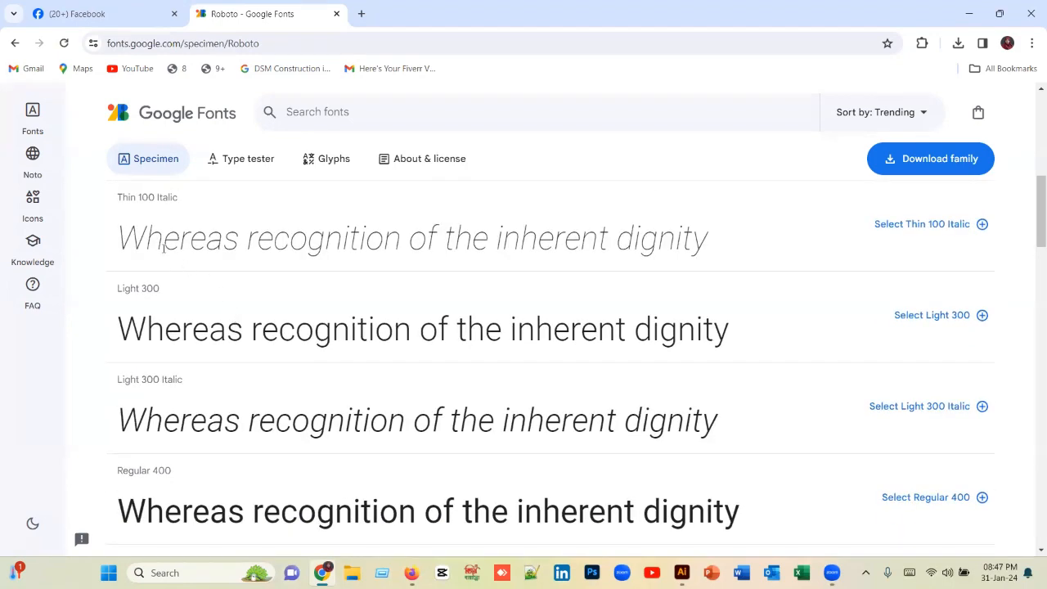
{"action": "scroll", "coordinate": [211, 381], "scroll_direction": "down", "scroll_amount": 4}
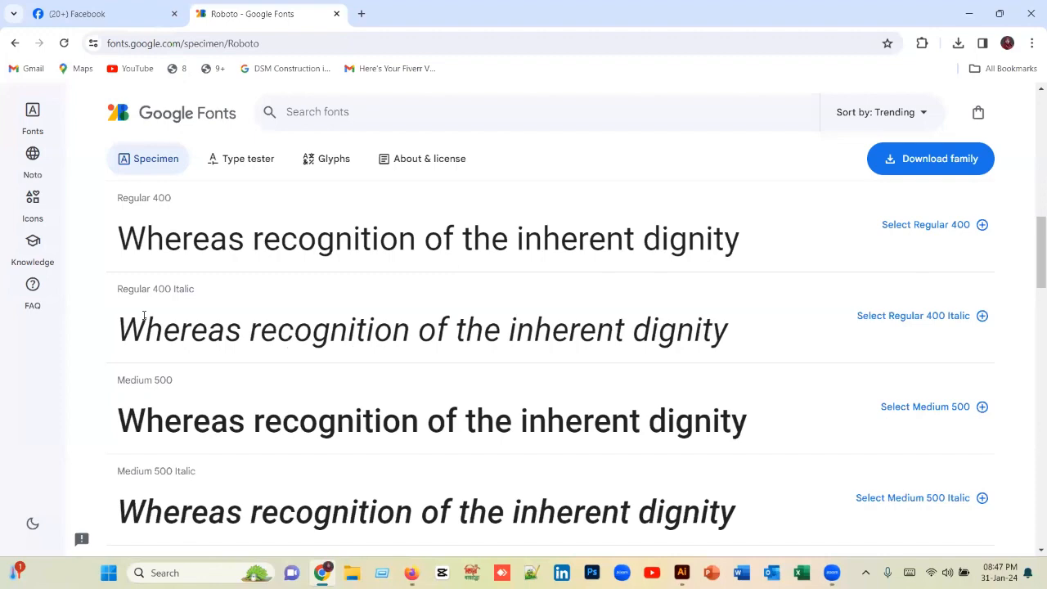
{"action": "scroll", "coordinate": [587, 344], "scroll_direction": "up", "scroll_amount": 9}
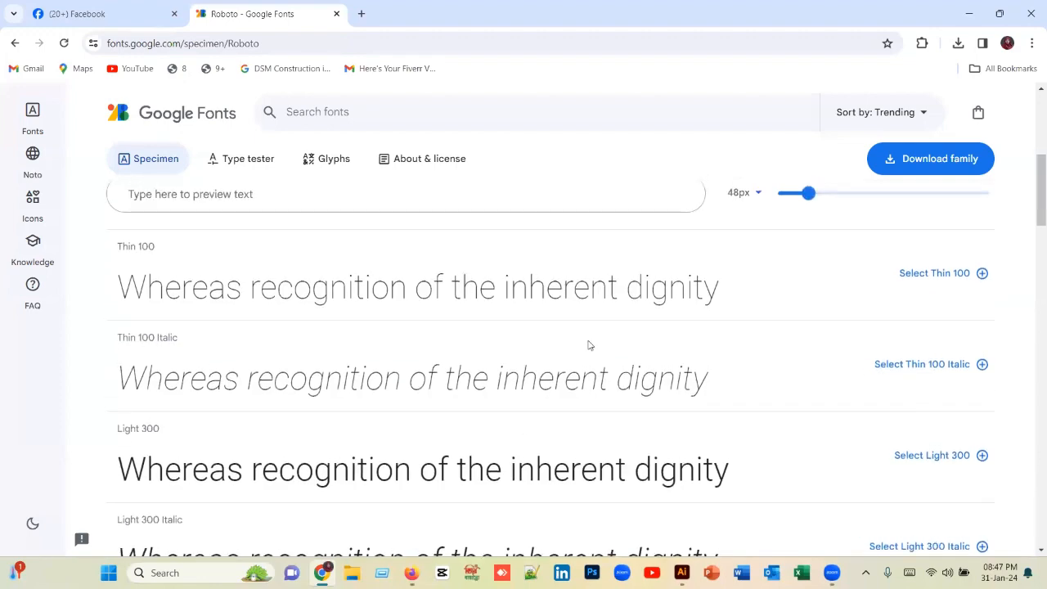
{"action": "scroll", "coordinate": [588, 341], "scroll_direction": "up", "scroll_amount": 2}
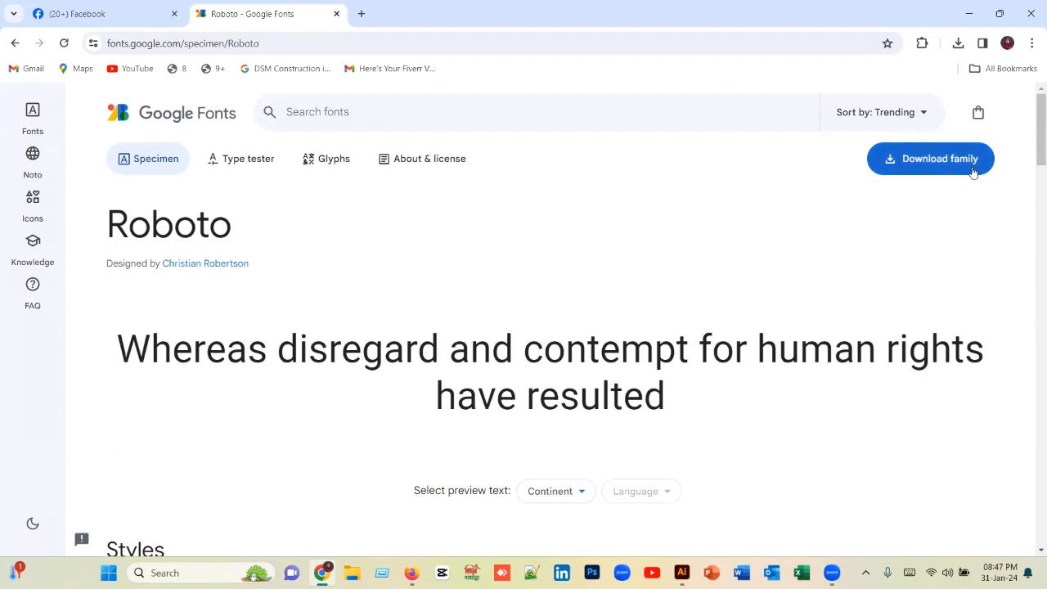
Step: Download the Roboto font family and open the Downloads folder in File Explorer
{"action": "left_click", "coordinate": [943, 165]}
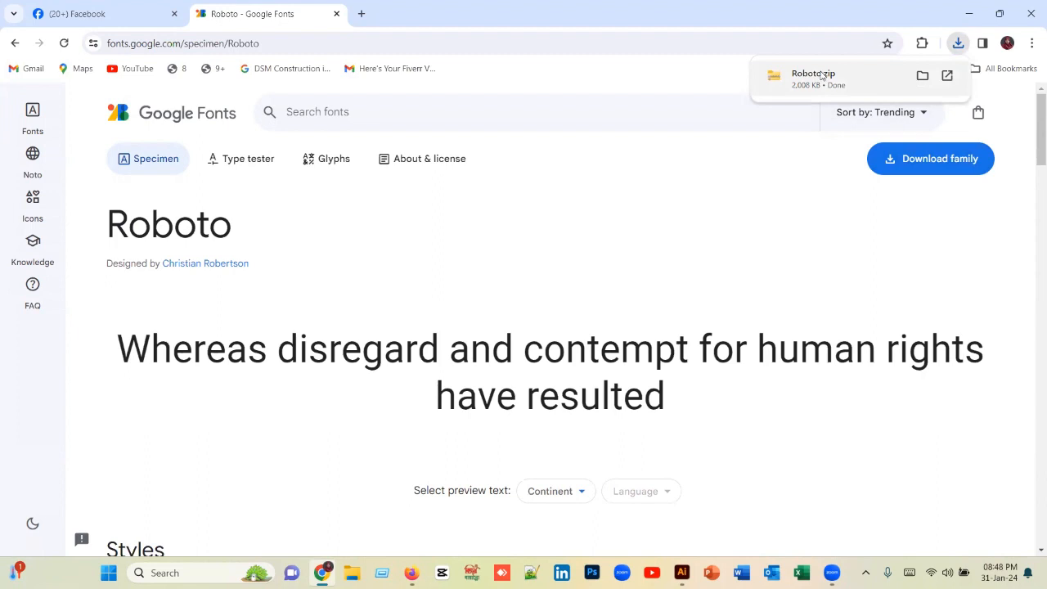
{"action": "left_click", "coordinate": [823, 75]}
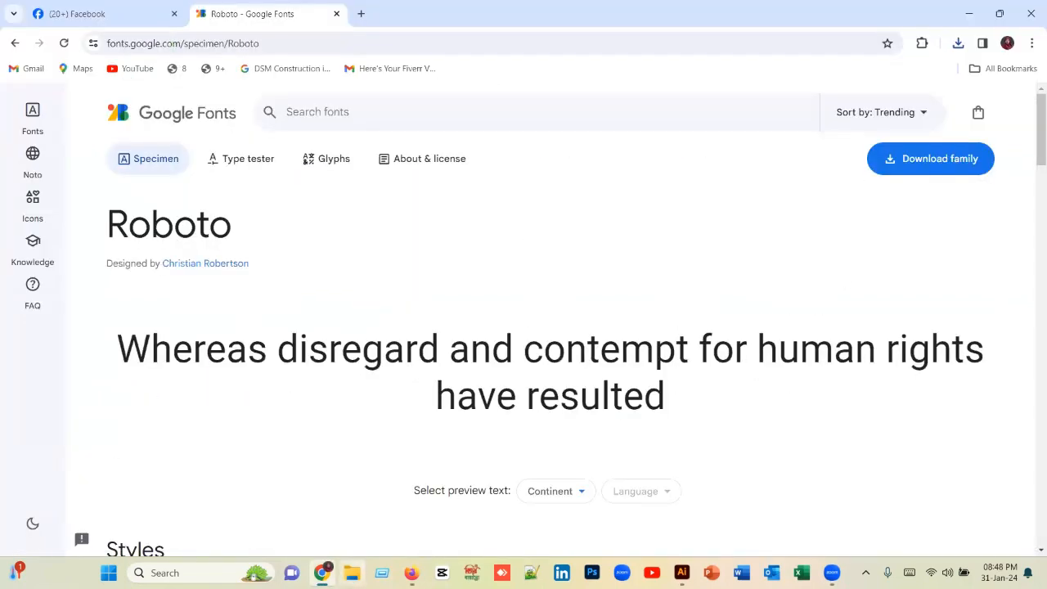
{"action": "left_click", "coordinate": [352, 573]}
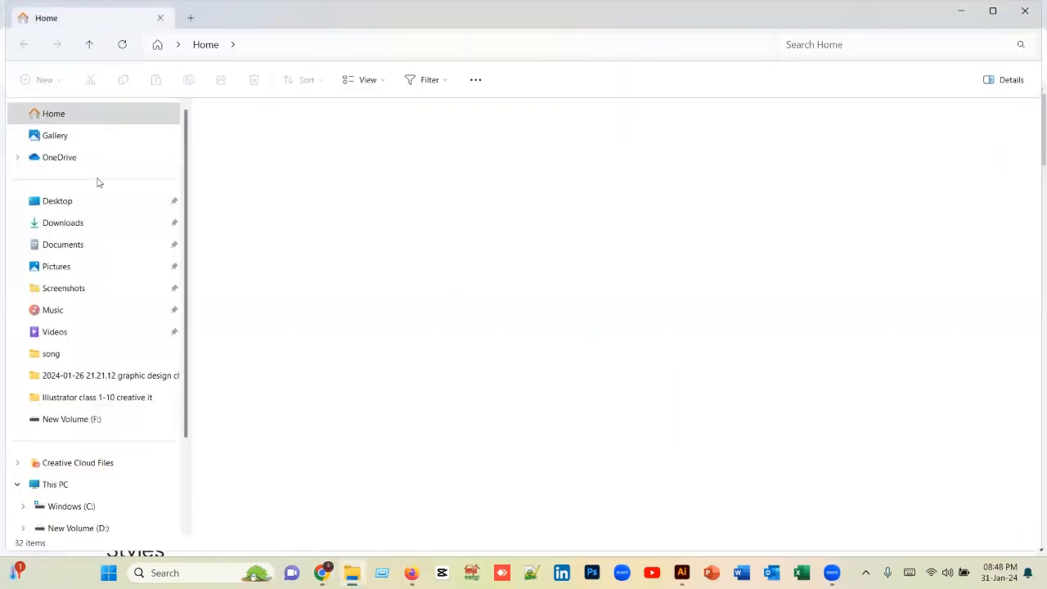
{"action": "left_click", "coordinate": [74, 223]}
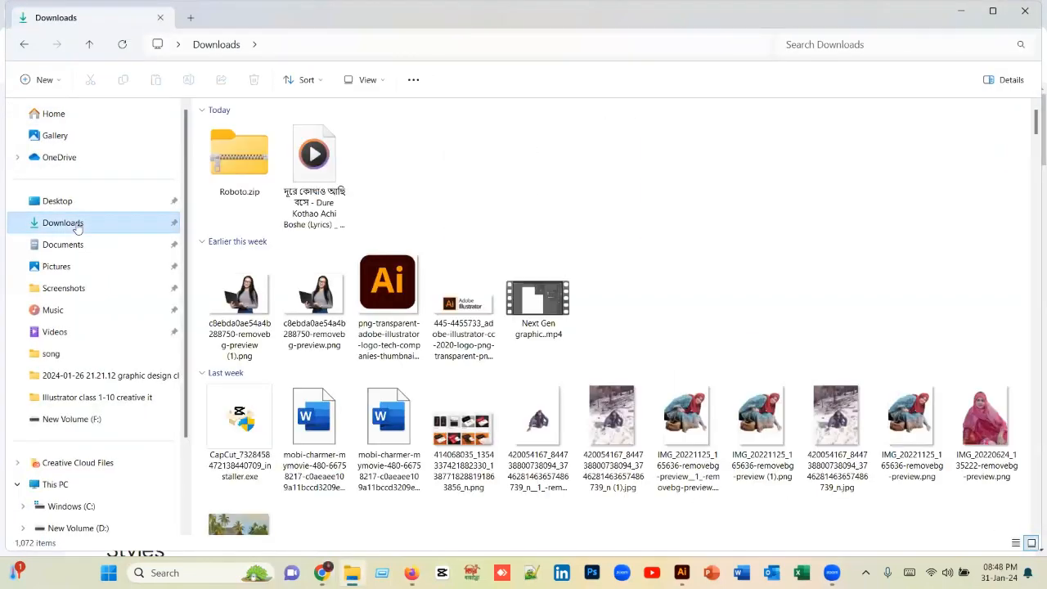
Step: Extract Roboto.zip into a Roboto folder inside Downloads, with the extracted files shown when complete
{"action": "left_click", "coordinate": [249, 168]}
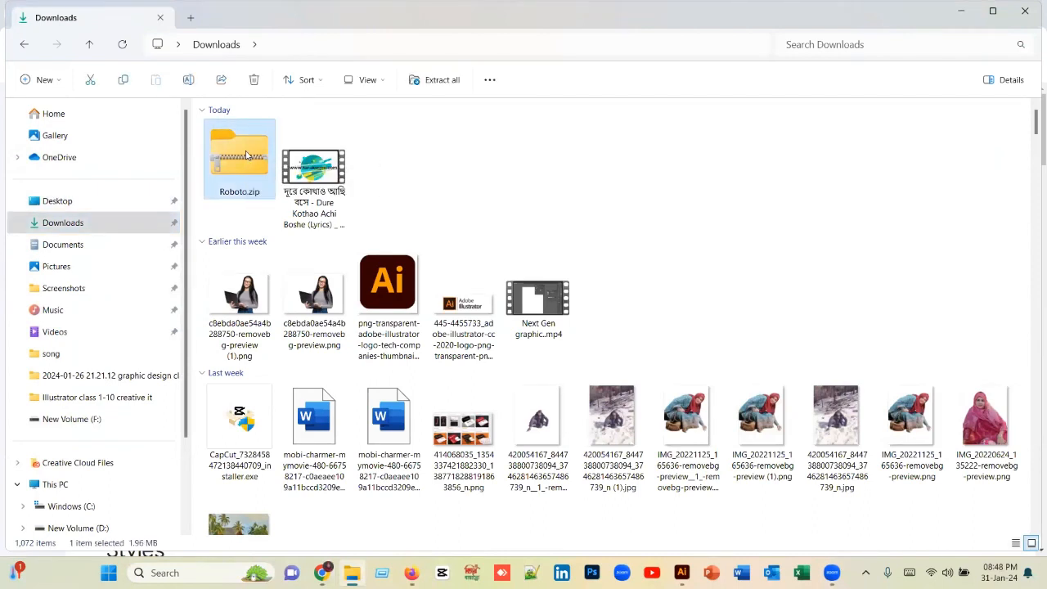
{"action": "right_click", "coordinate": [246, 156]}
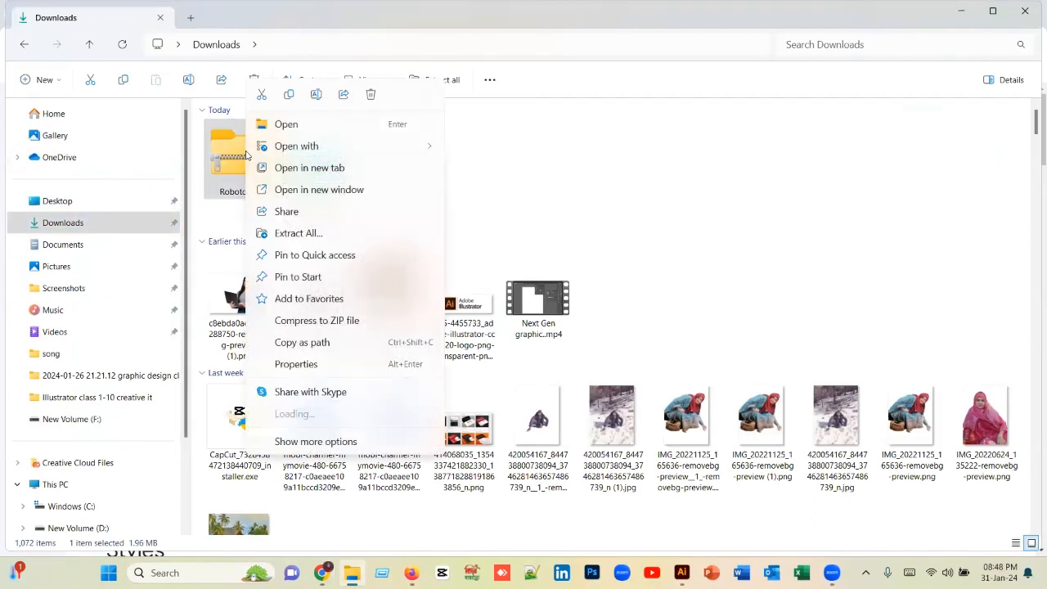
{"action": "left_click", "coordinate": [306, 237]}
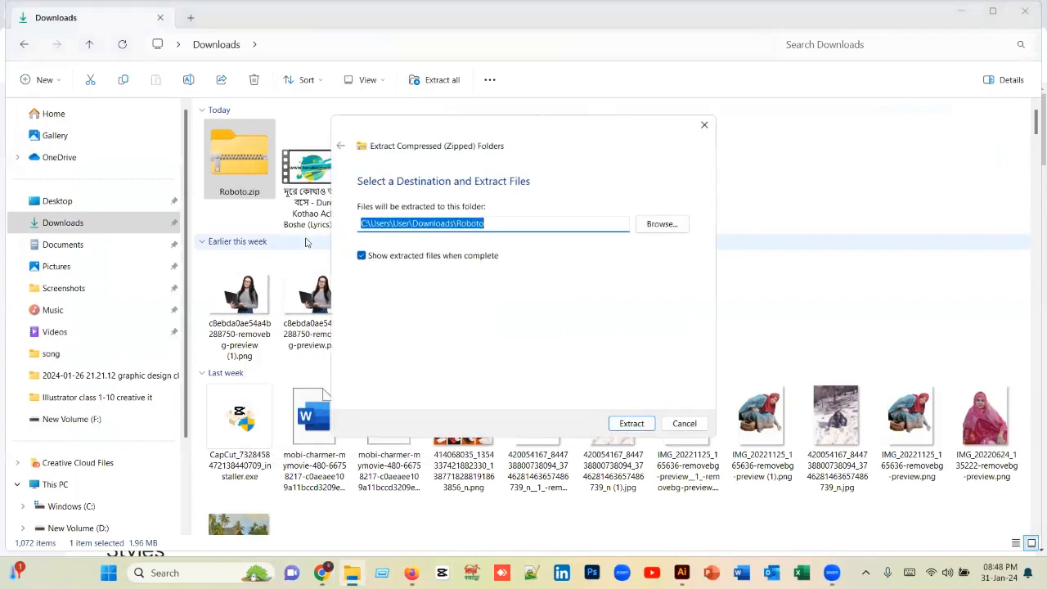
{"action": "left_click", "coordinate": [629, 424]}
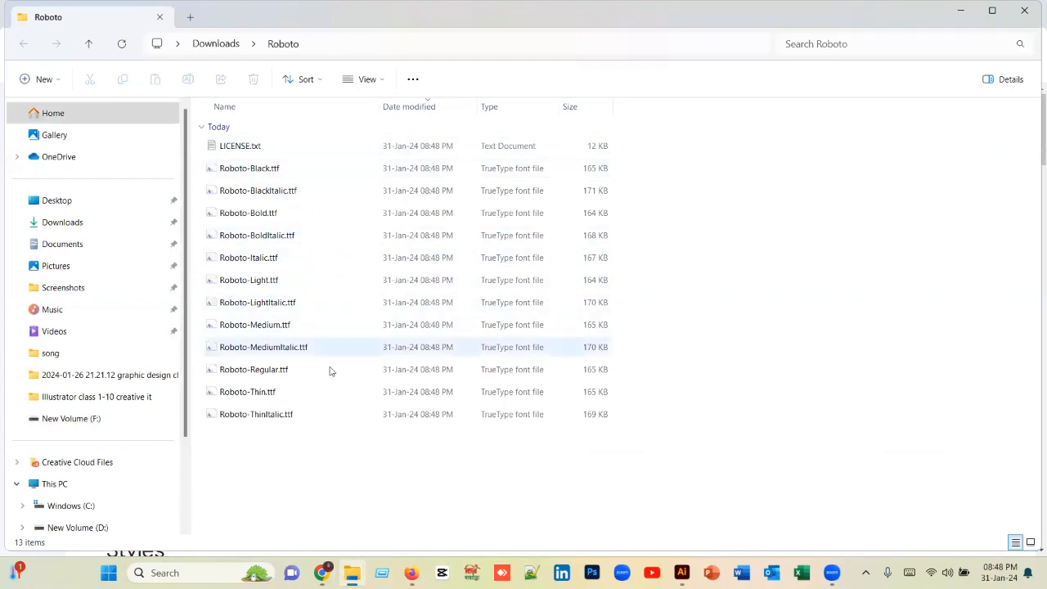
Step: Try to install the Roboto-Black.ttf font file, and close the extracted Roboto folder
{"action": "left_click", "coordinate": [338, 170]}
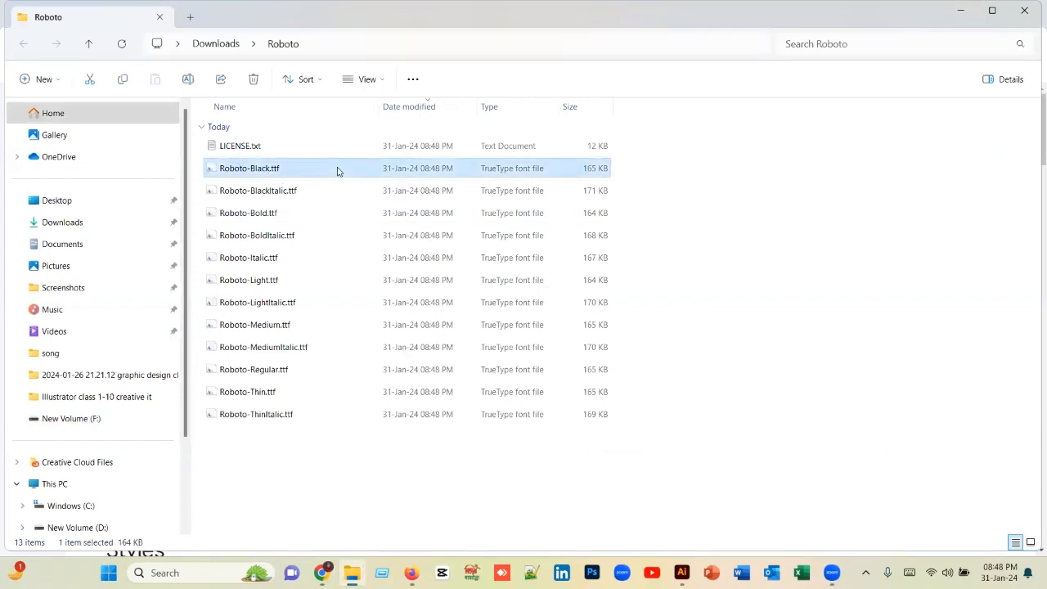
{"action": "right_click", "coordinate": [337, 170]}
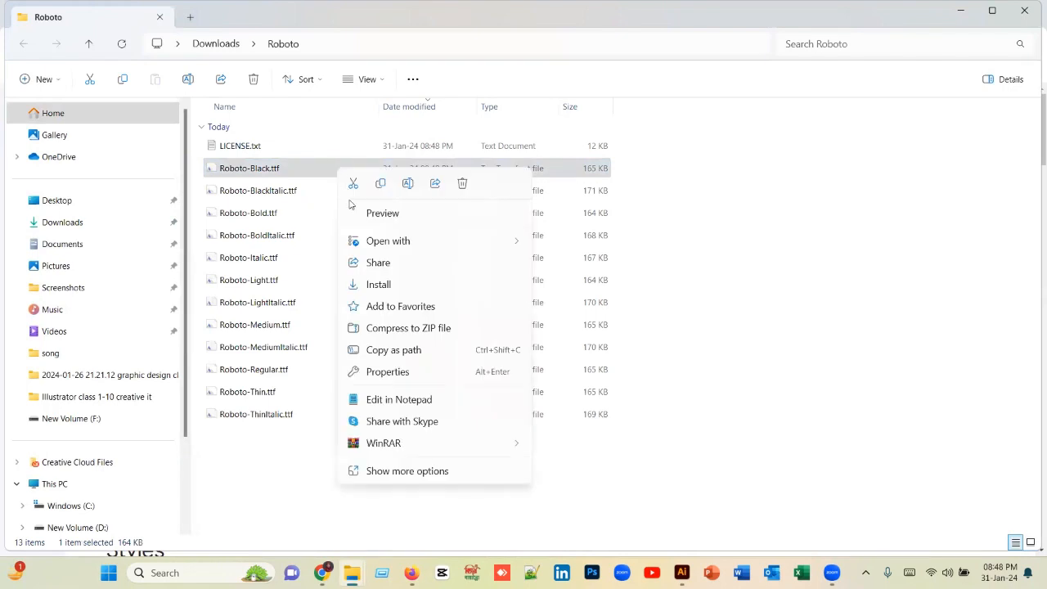
{"action": "left_click", "coordinate": [380, 285]}
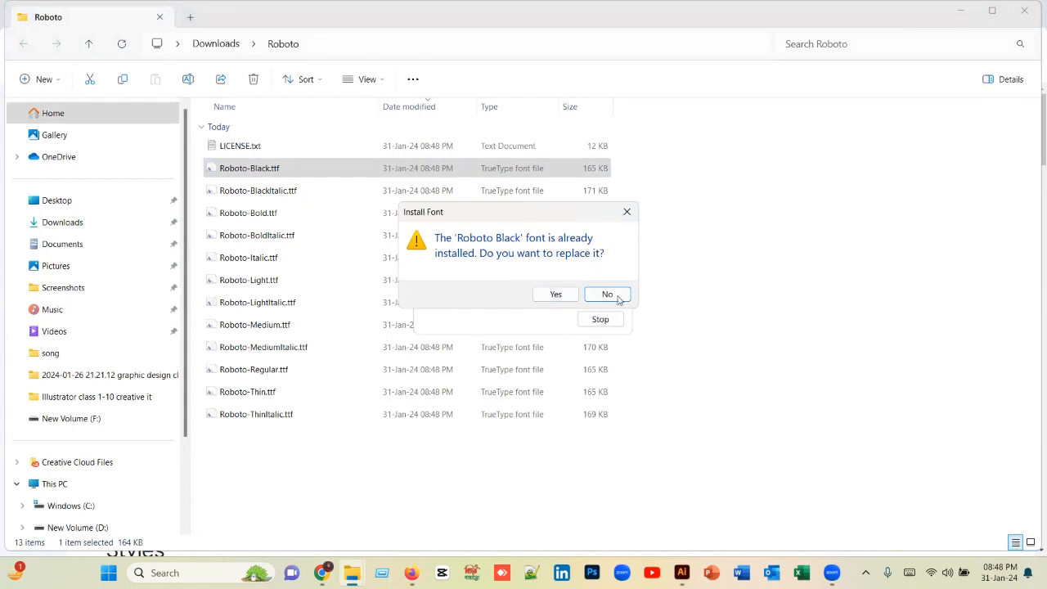
{"action": "left_click", "coordinate": [627, 213]}
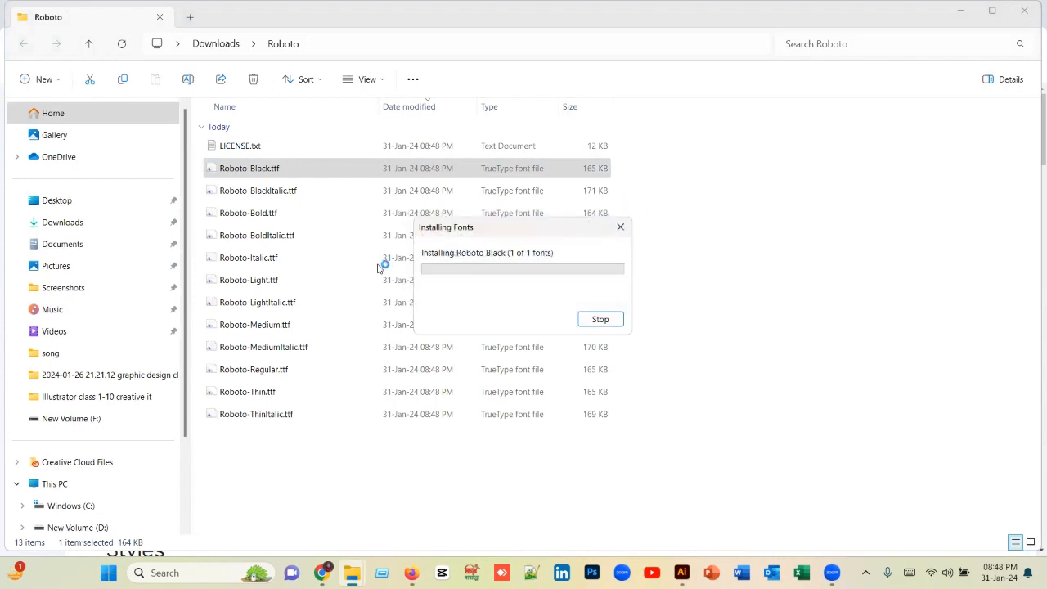
{"action": "left_click", "coordinate": [622, 227]}
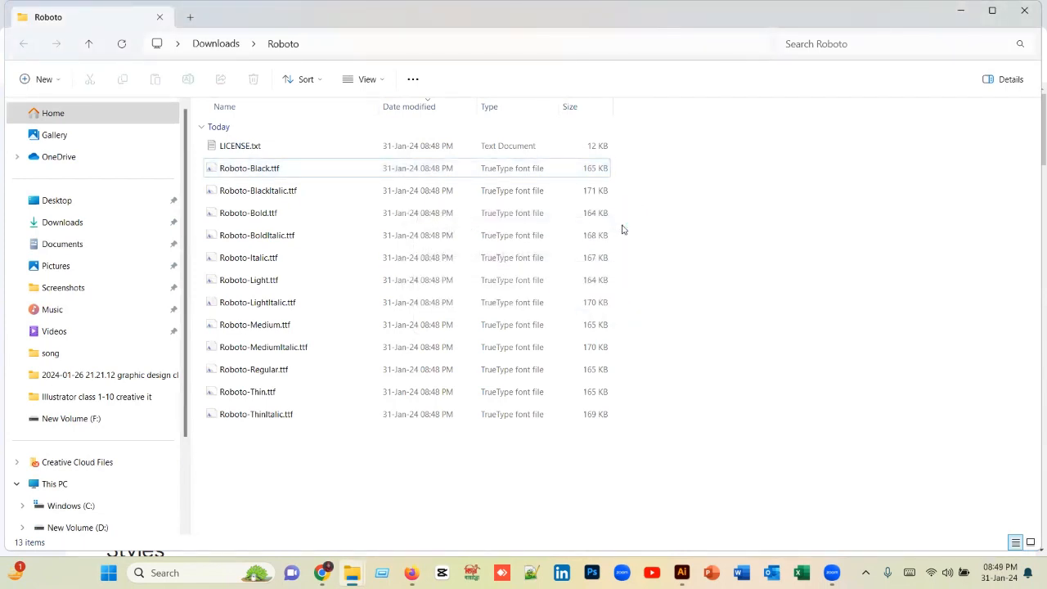
{"action": "left_click", "coordinate": [161, 17]}
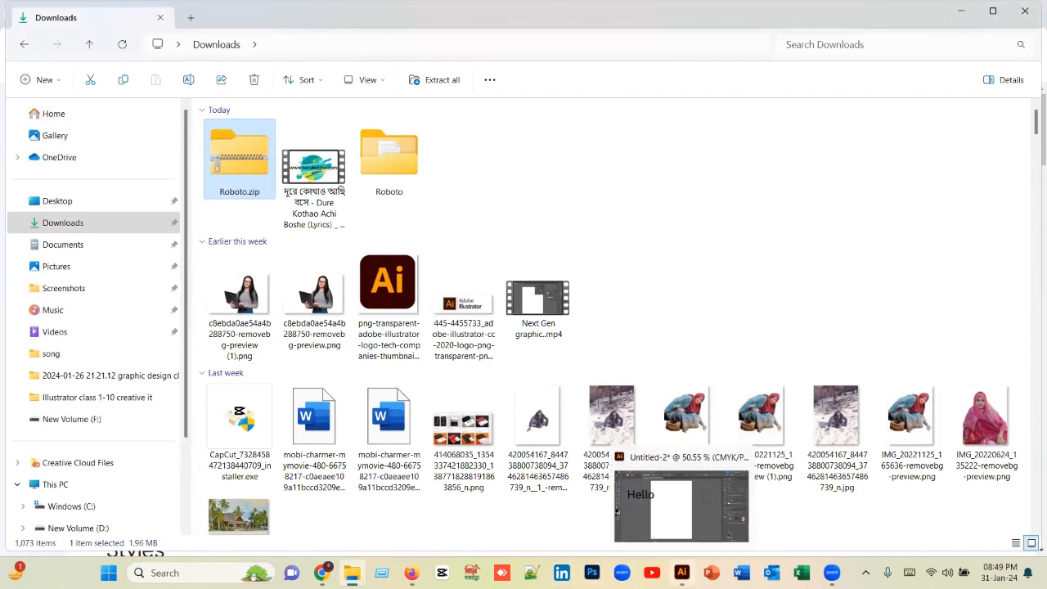
Step: Switch to Illustrator and move the Hello text onto the artboard, to about X 3.17 in, Y 3.54 in
{"action": "left_click", "coordinate": [681, 572]}
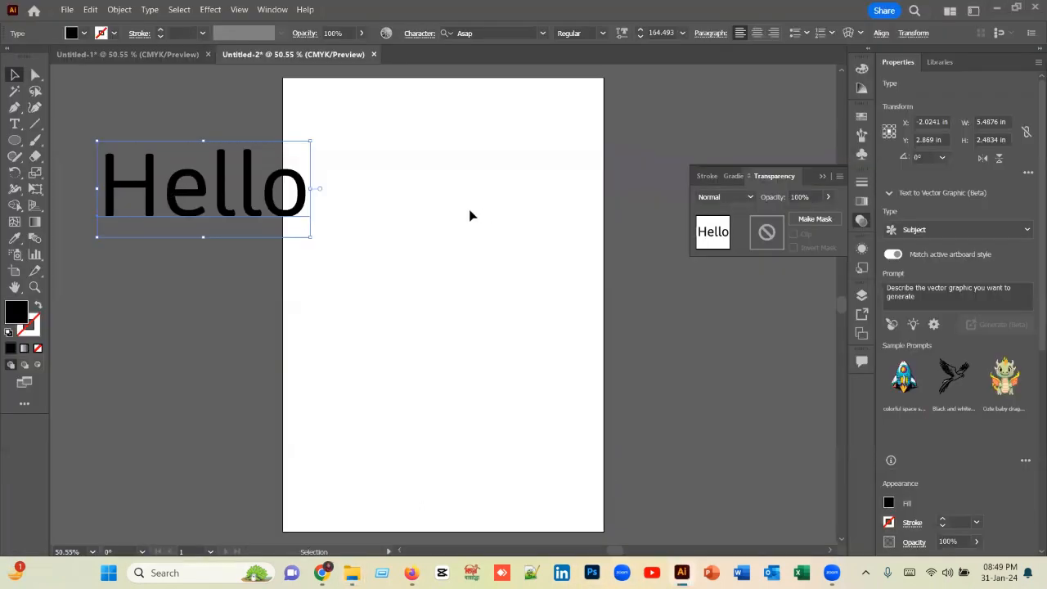
{"action": "left_click_drag", "start_coordinate": [229, 206], "coordinate": [432, 231]}
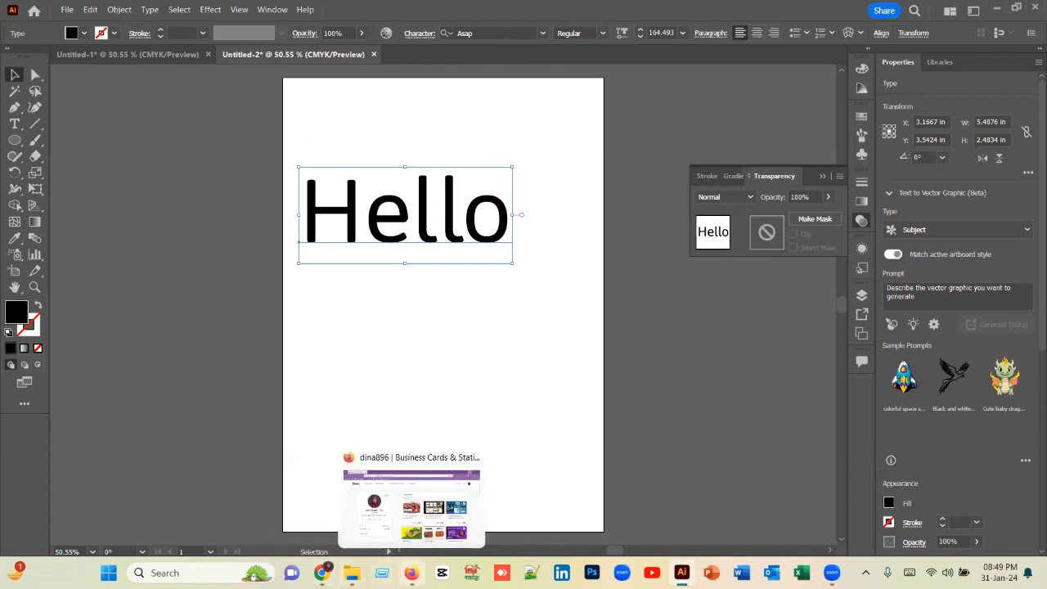
{"action": "mouse_move", "coordinate": [321, 573]}
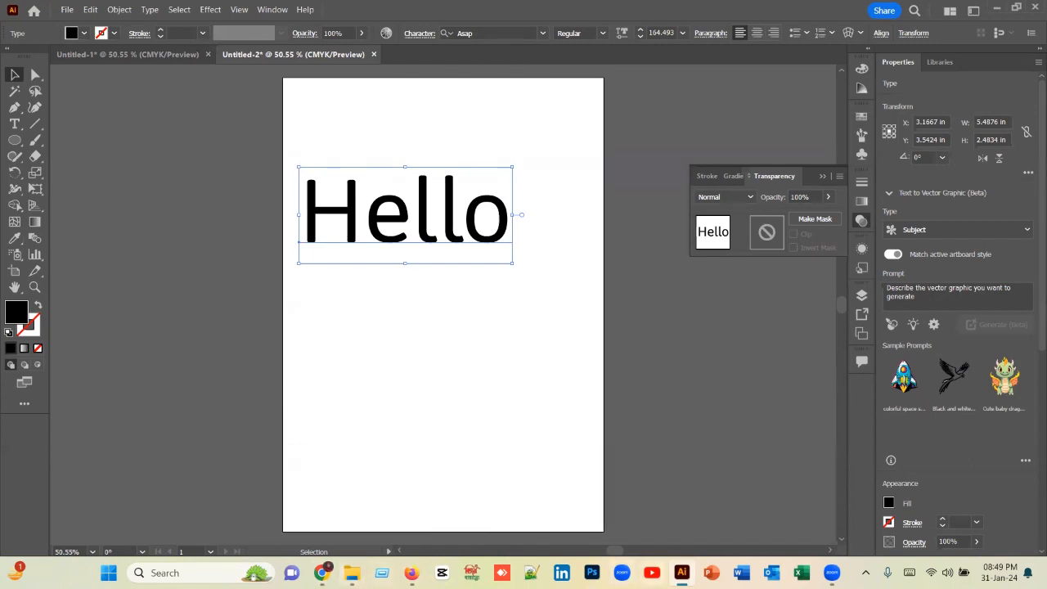
{"action": "mouse_move", "coordinate": [681, 573]}
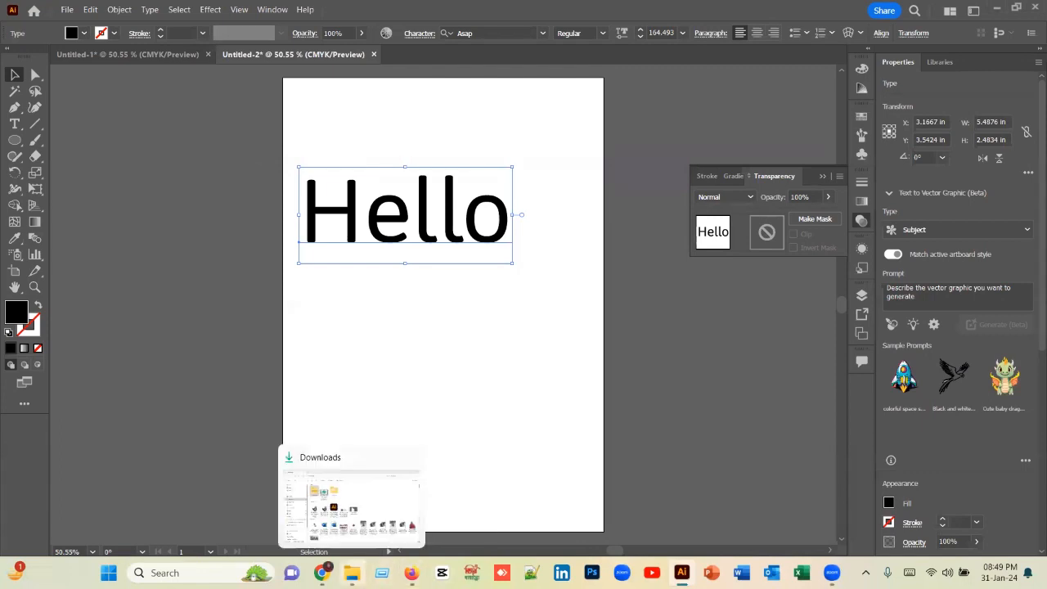
{"action": "left_click", "coordinate": [324, 573]}
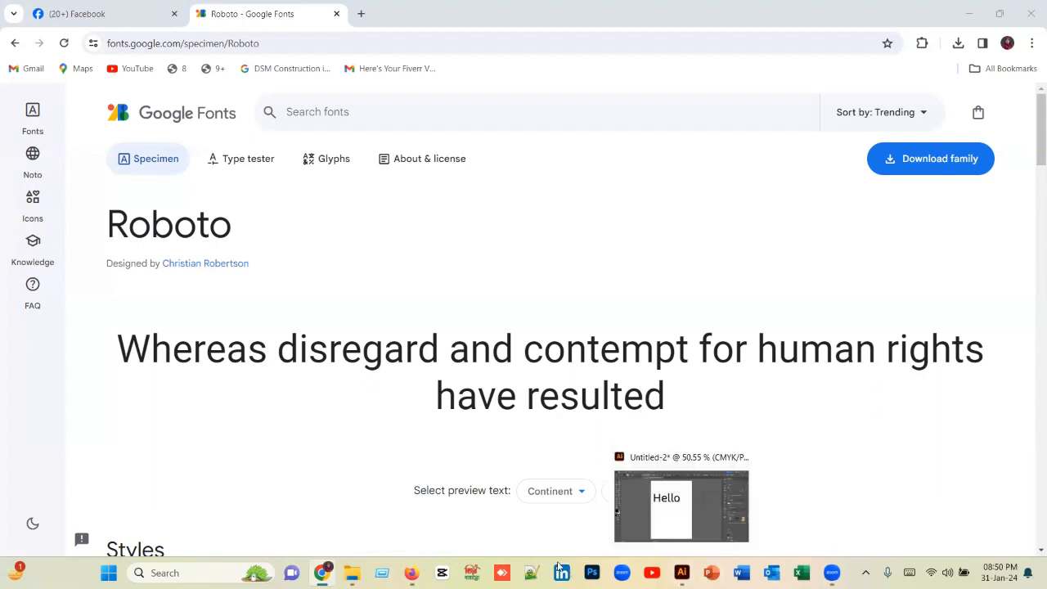
{"action": "left_click", "coordinate": [681, 500]}
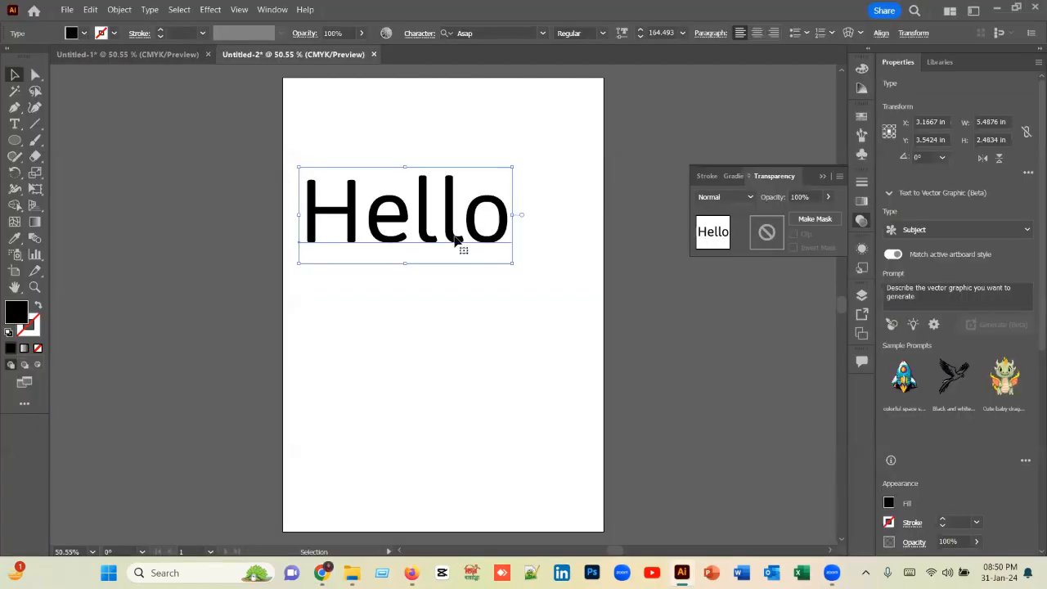
Step: Move the Hello text to about X 3.58 in, Y 3.18 in and change its font to Roboto Thin, followed by the Bold style
{"action": "mouse_move", "coordinate": [454, 237]}
{"action": "left_mouse_down"}
{"action": "mouse_move", "coordinate": [486, 279]}
{"action": "mouse_move", "coordinate": [427, 203]}
{"action": "mouse_move", "coordinate": [461, 223]}
{"action": "left_mouse_up"}
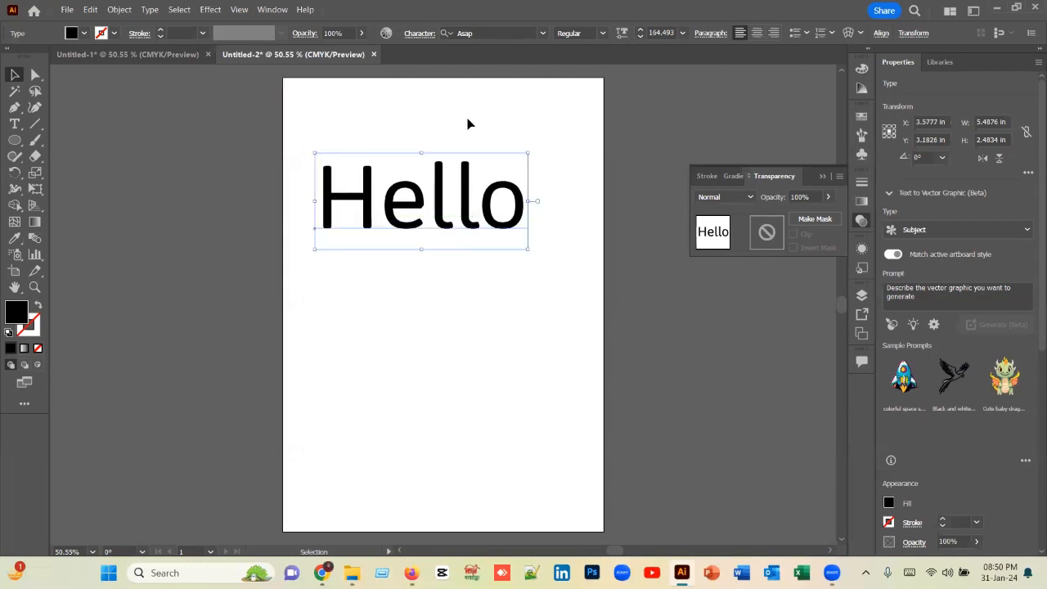
{"action": "left_click", "coordinate": [483, 31]}
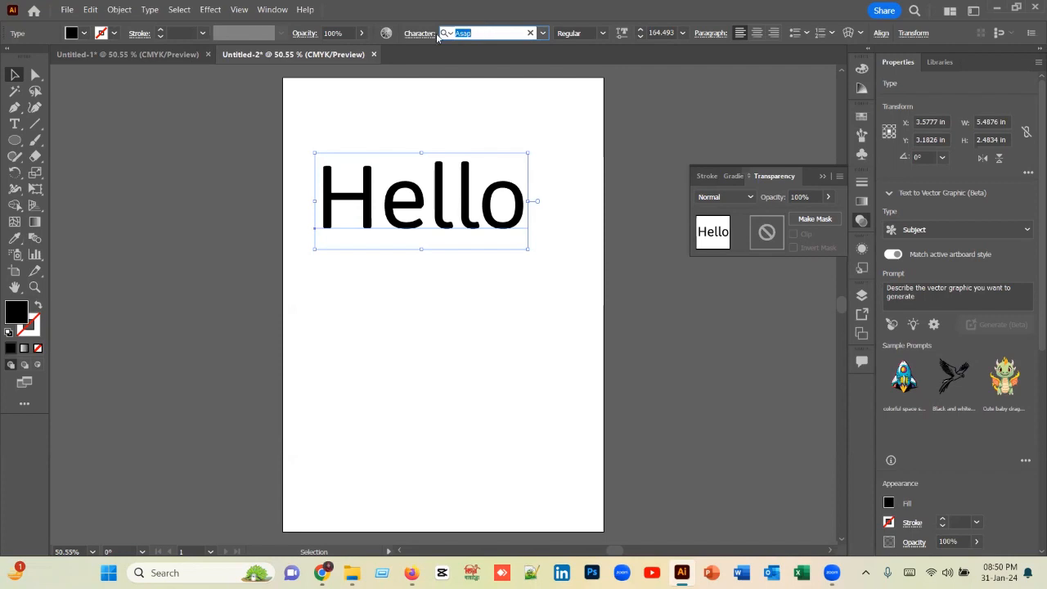
{"action": "type", "text": "ro"}
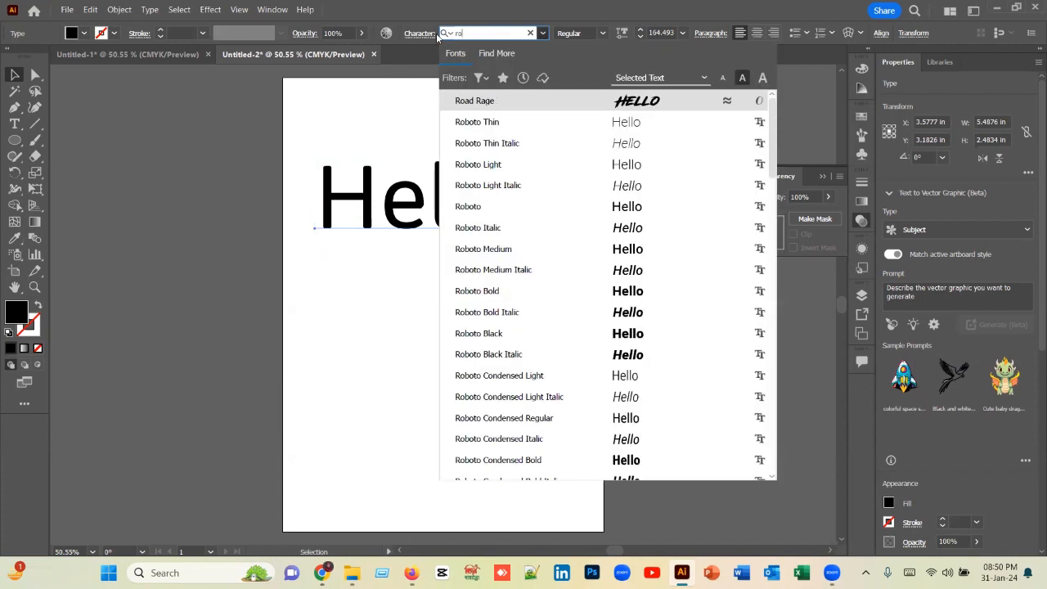
{"action": "left_click", "coordinate": [489, 126]}
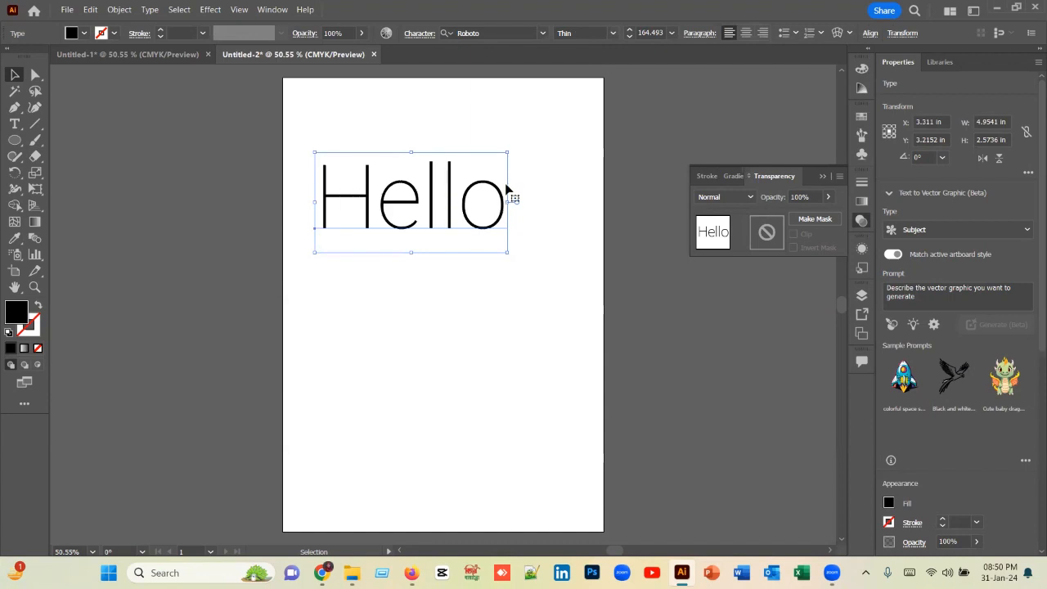
{"action": "left_click", "coordinate": [614, 34]}
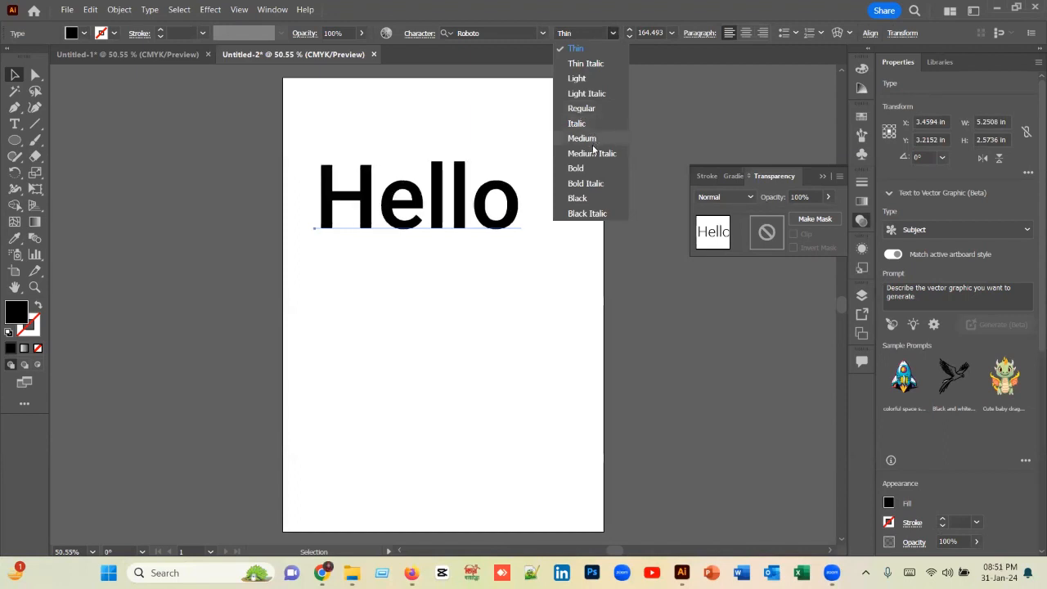
{"action": "left_click", "coordinate": [588, 170]}
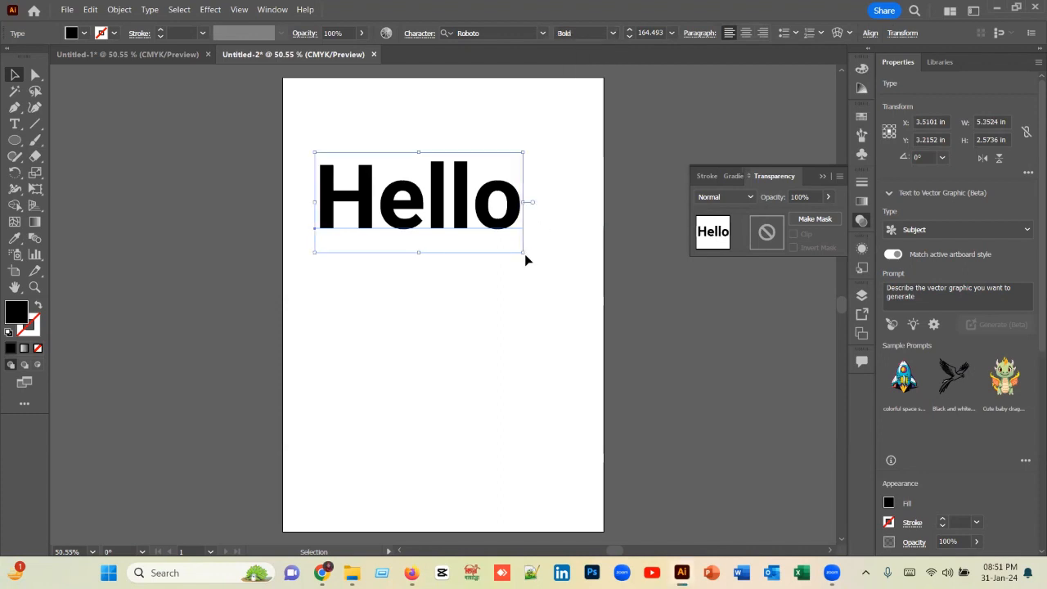
Step: Enlarge the Hello text to about 6.23 in wide and 3.42 in high, and shift it lower on the artboard
{"action": "left_click_drag", "start_coordinate": [537, 265], "coordinate": [556, 285]}
{"action": "left_click_drag", "start_coordinate": [484, 217], "coordinate": [462, 272]}
{"action": "left_click", "coordinate": [551, 150]}
{"action": "left_click", "coordinate": [463, 322]}
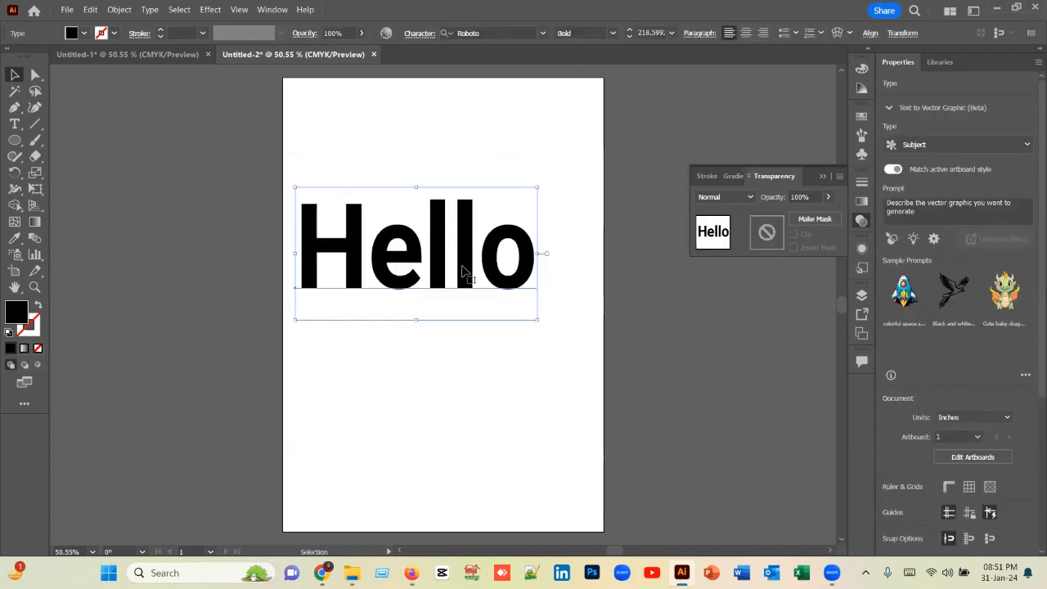
{"action": "left_click", "coordinate": [482, 202]}
{"action": "left_click_drag", "start_coordinate": [470, 233], "coordinate": [464, 287]}
Step: Move the Hello text to about X -2.39 in, Y 4.04 in and preview other font families such as Asap and Bahnschrift on it
{"action": "left_click_drag", "start_coordinate": [459, 284], "coordinate": [235, 242]}
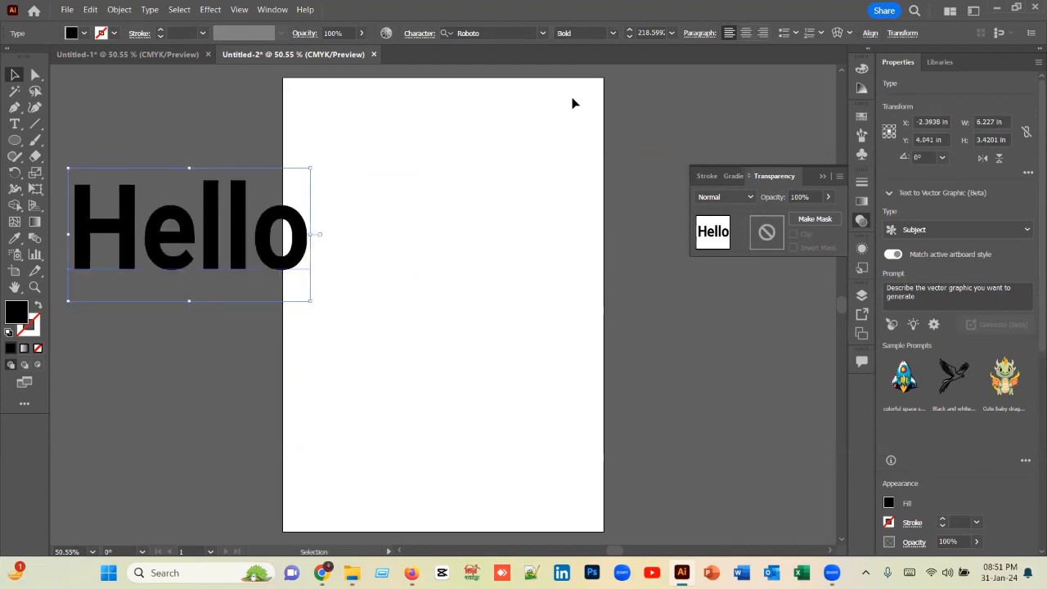
{"action": "left_click", "coordinate": [542, 33]}
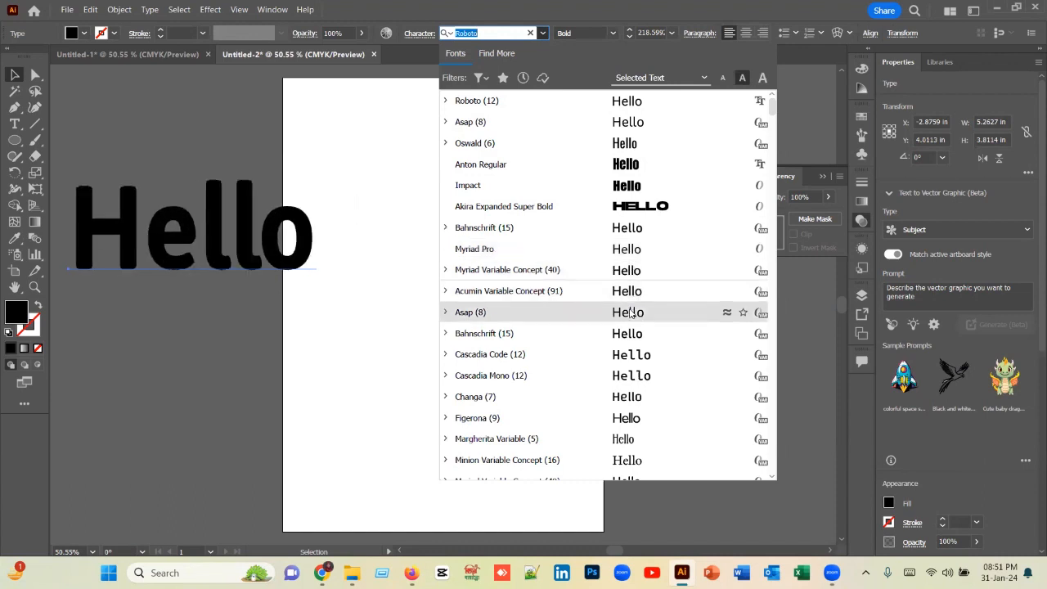
{"action": "scroll", "coordinate": [630, 312], "scroll_direction": "down", "scroll_amount": 3}
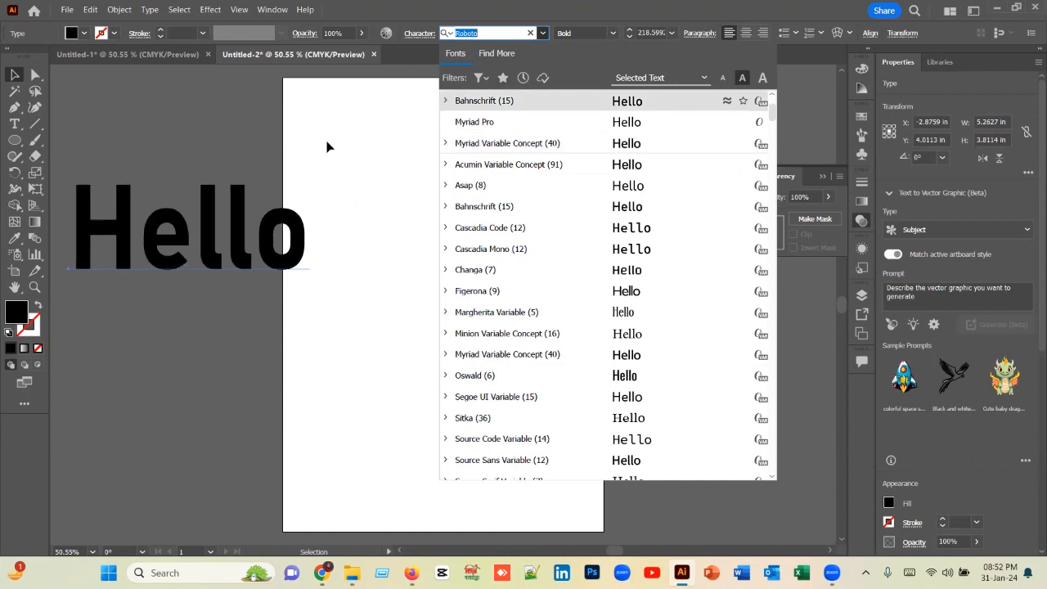
{"action": "left_click", "coordinate": [350, 136]}
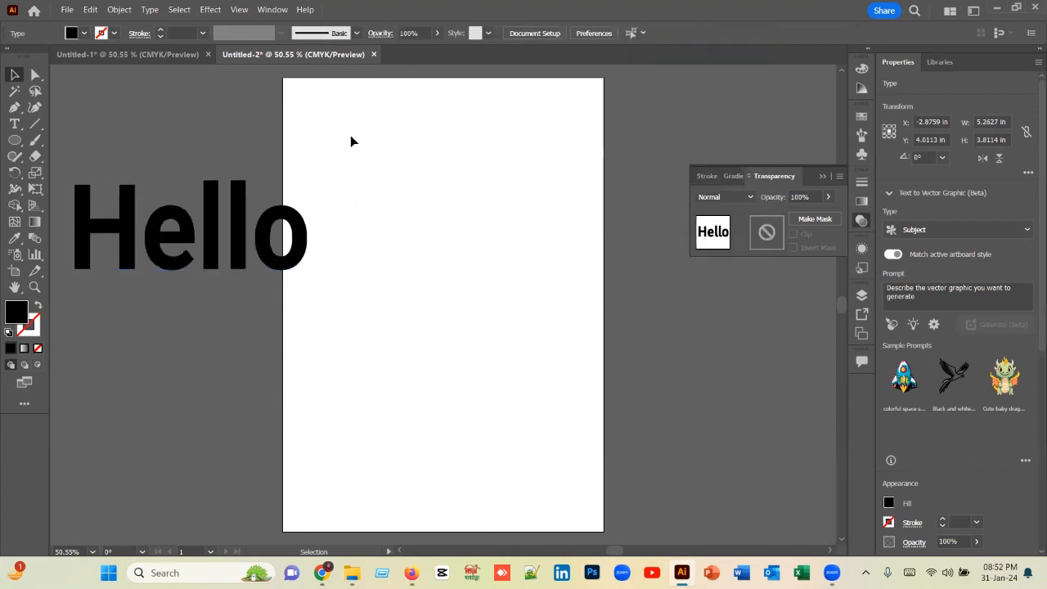
Step: Move the Hello text to the upper part of the artboard, to about X 4.00 in, Y 2.05 in
{"action": "left_click", "coordinate": [243, 261]}
{"action": "left_click_drag", "start_coordinate": [244, 262], "coordinate": [479, 268]}
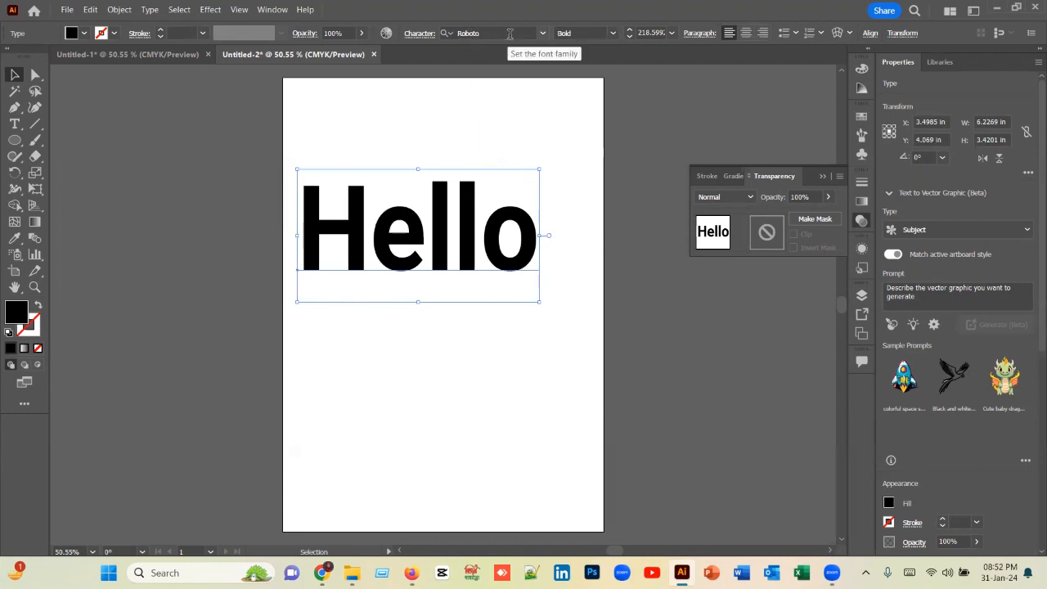
{"action": "left_click_drag", "start_coordinate": [458, 245], "coordinate": [413, 173]}
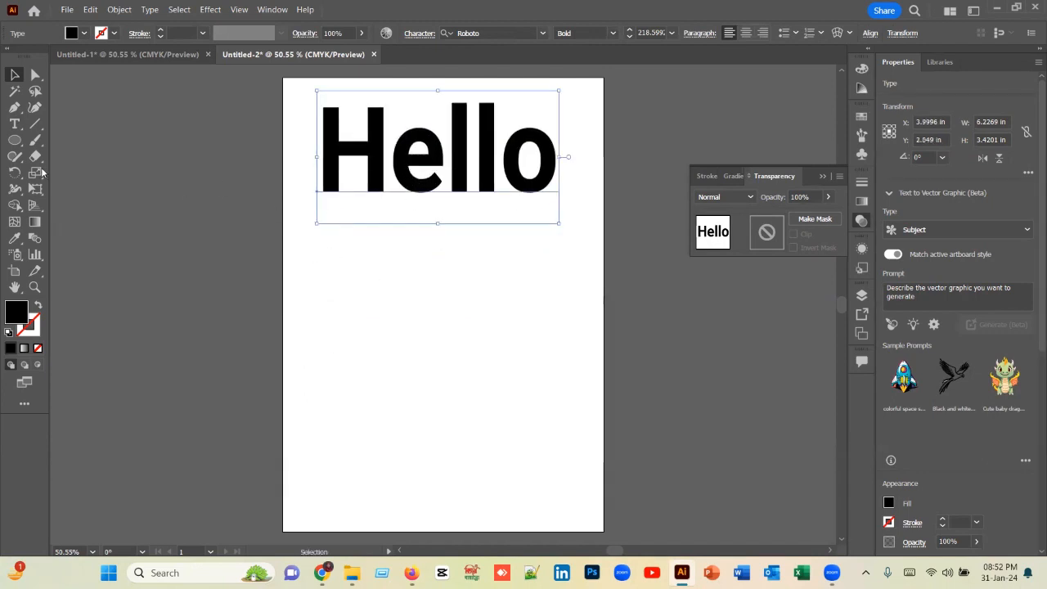
Step: Add the point text "hello Bangladesh" below the Hello text with the Type tool
{"action": "left_click_drag", "start_coordinate": [15, 124], "coordinate": [93, 128]}
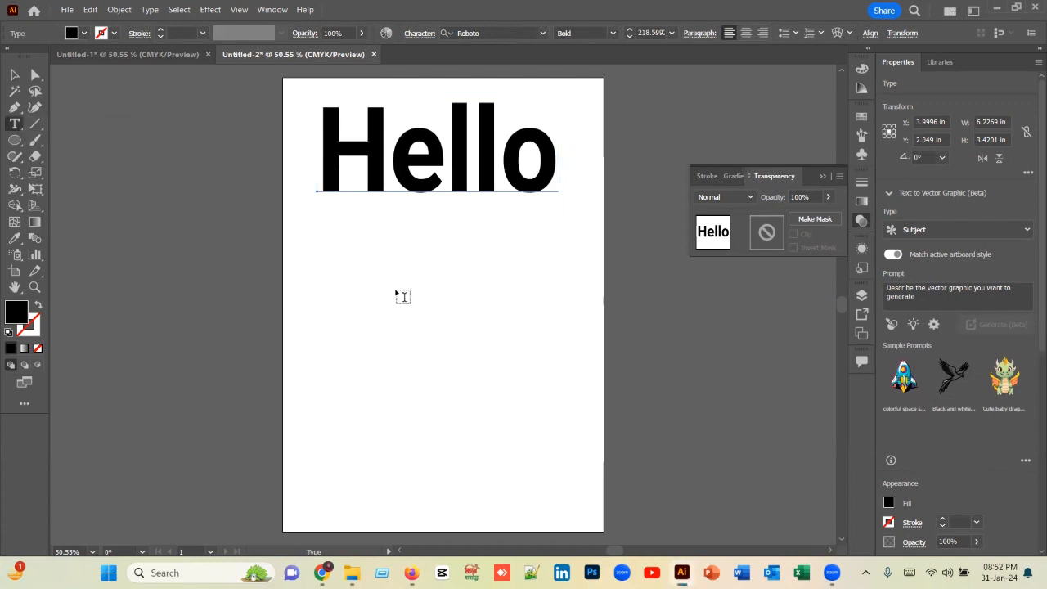
{"action": "left_click", "coordinate": [395, 291]}
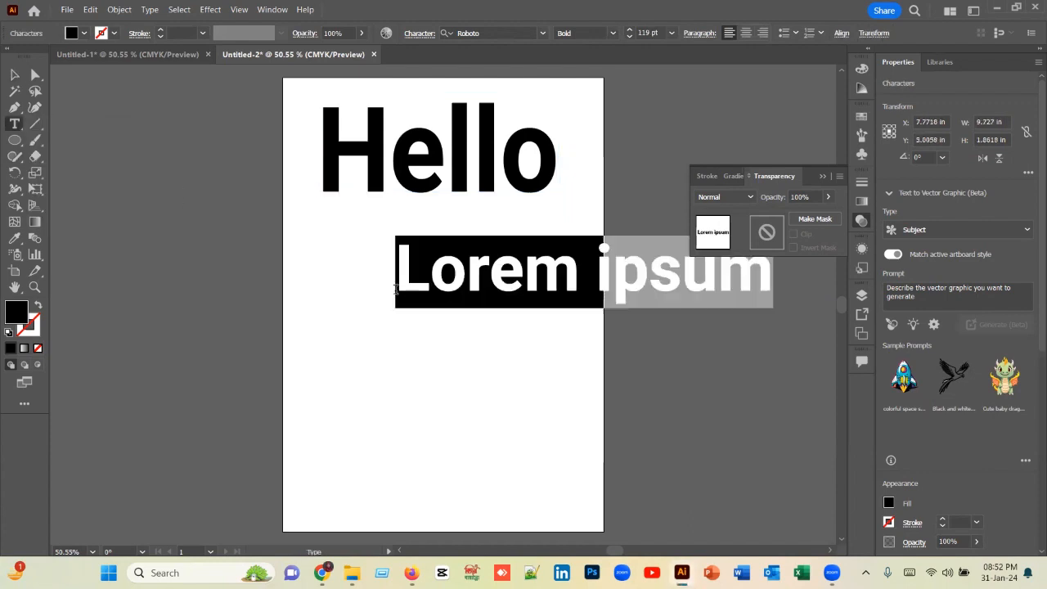
{"action": "type", "text": "he"}
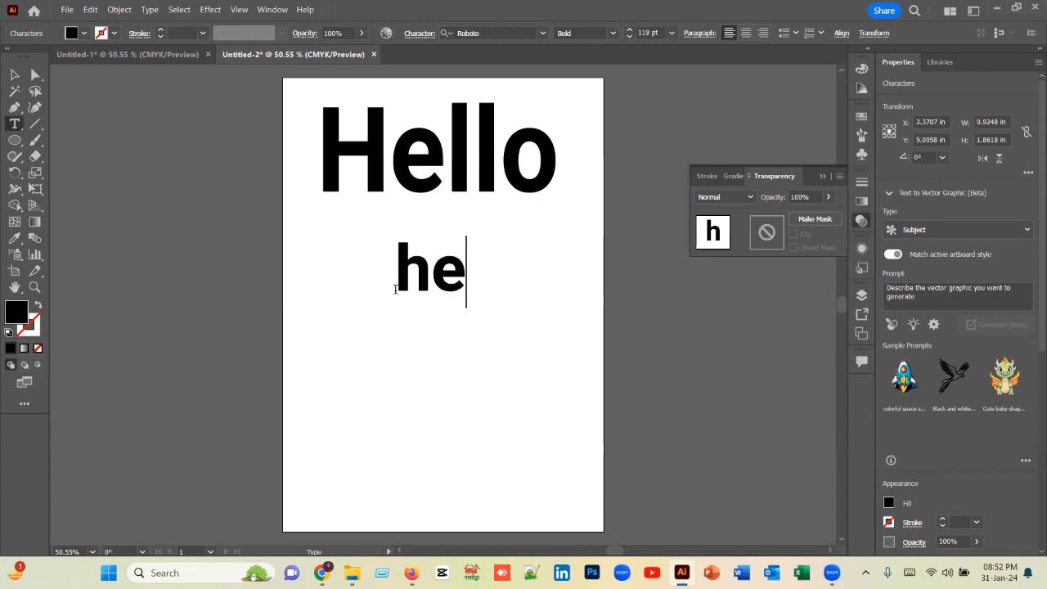
{"action": "type", "text": "llo"}
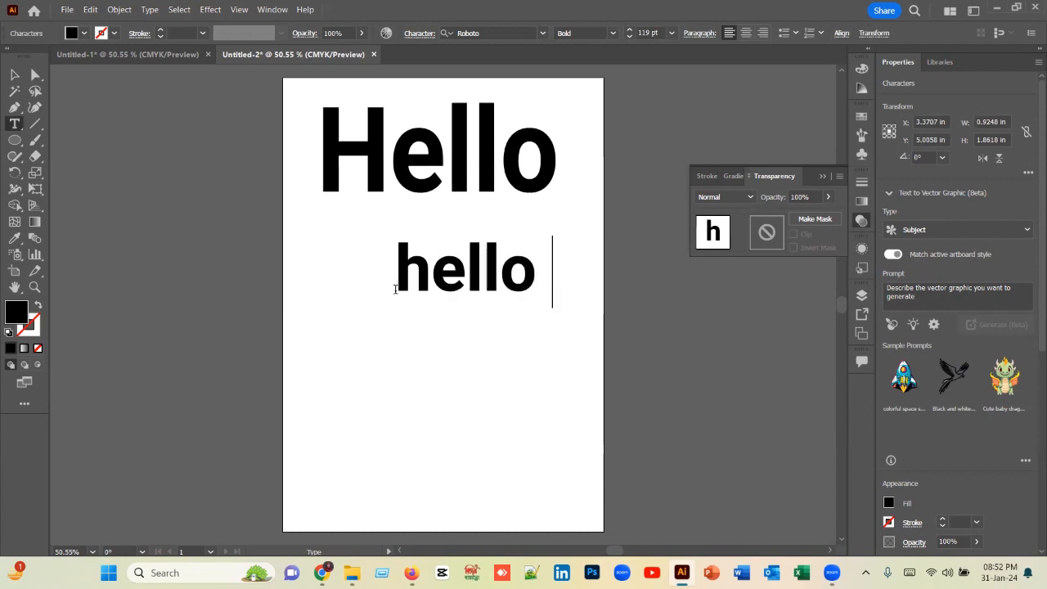
{"action": "type", "text": " B"}
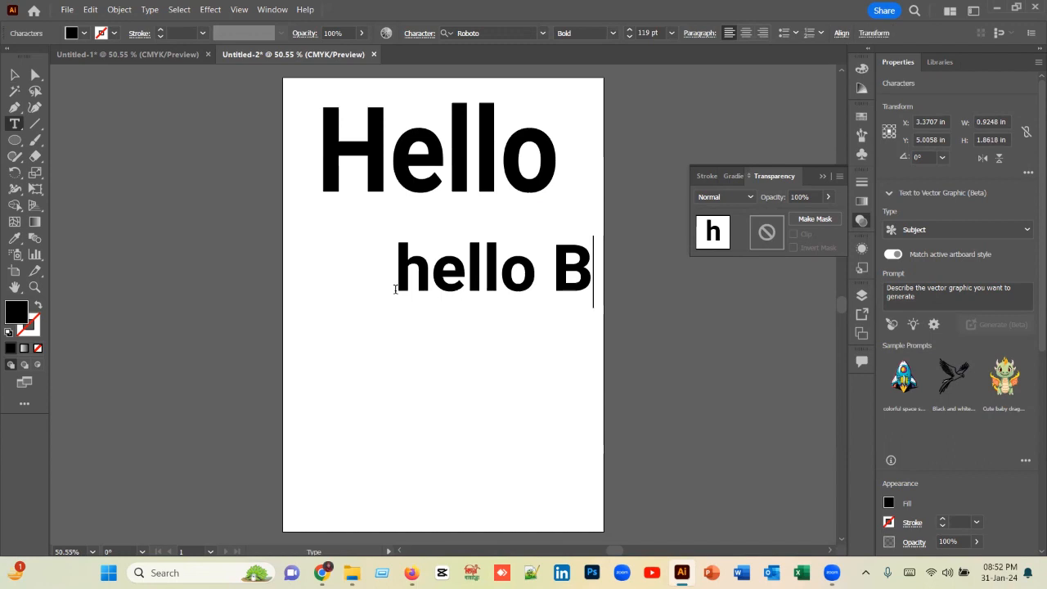
{"action": "type", "text": "angi"}
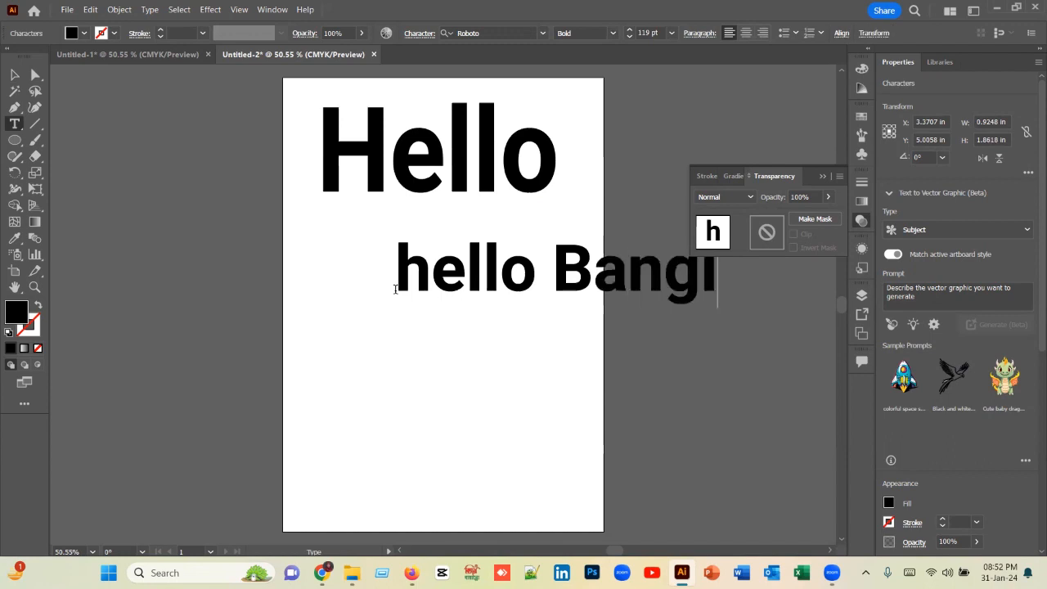
{"action": "key", "text": "BackSpace"}
{"action": "type", "text": "lades"}
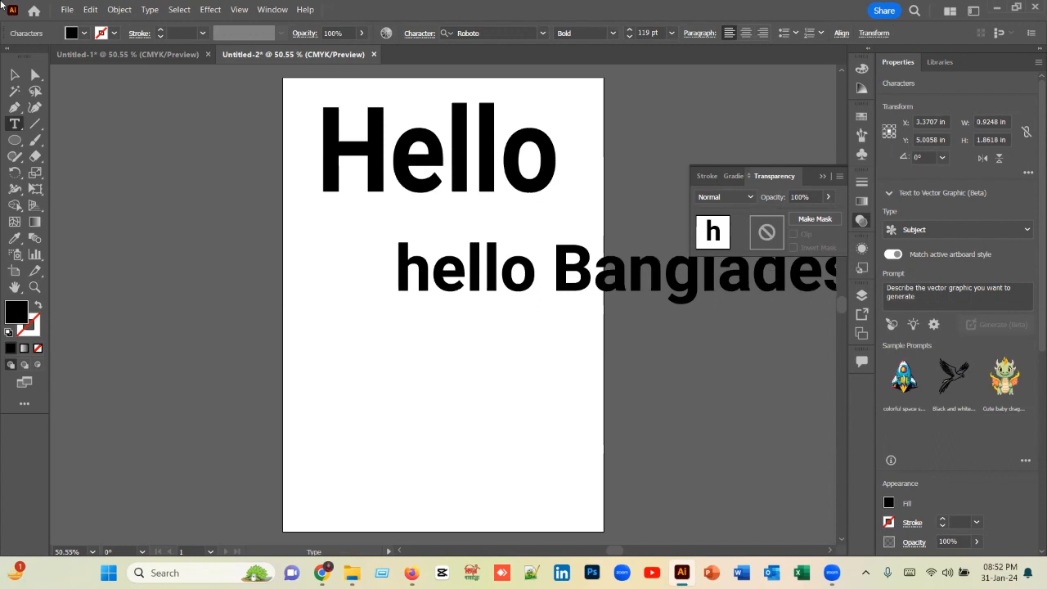
{"action": "key", "text": "Escape"}
Step: Move the hello Bangladesh text to about Y 4.63 in and set its font style to Regular
{"action": "left_click_drag", "start_coordinate": [504, 278], "coordinate": [257, 252]}
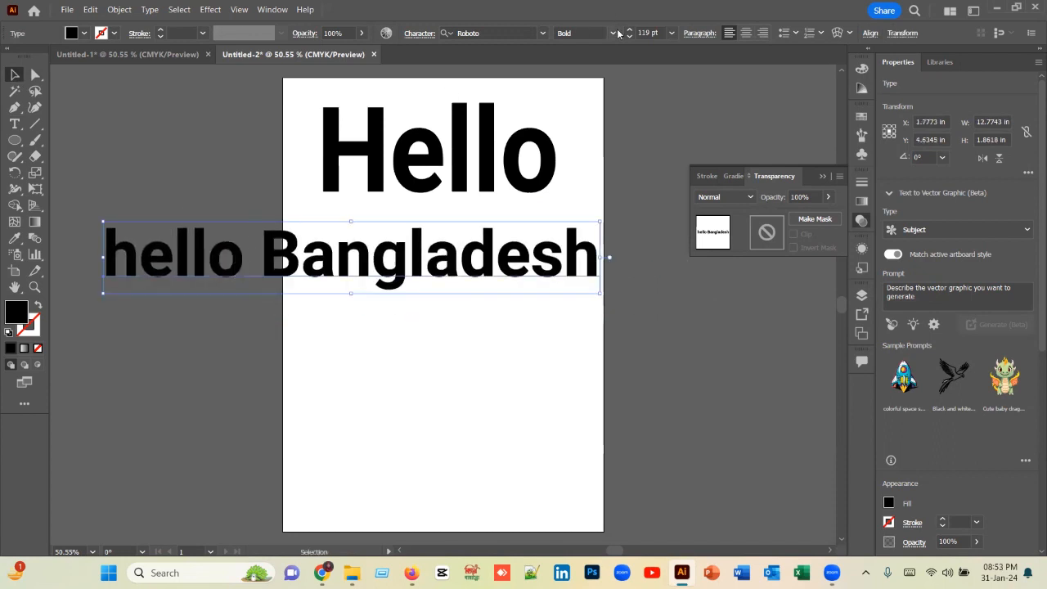
{"action": "left_click", "coordinate": [613, 33]}
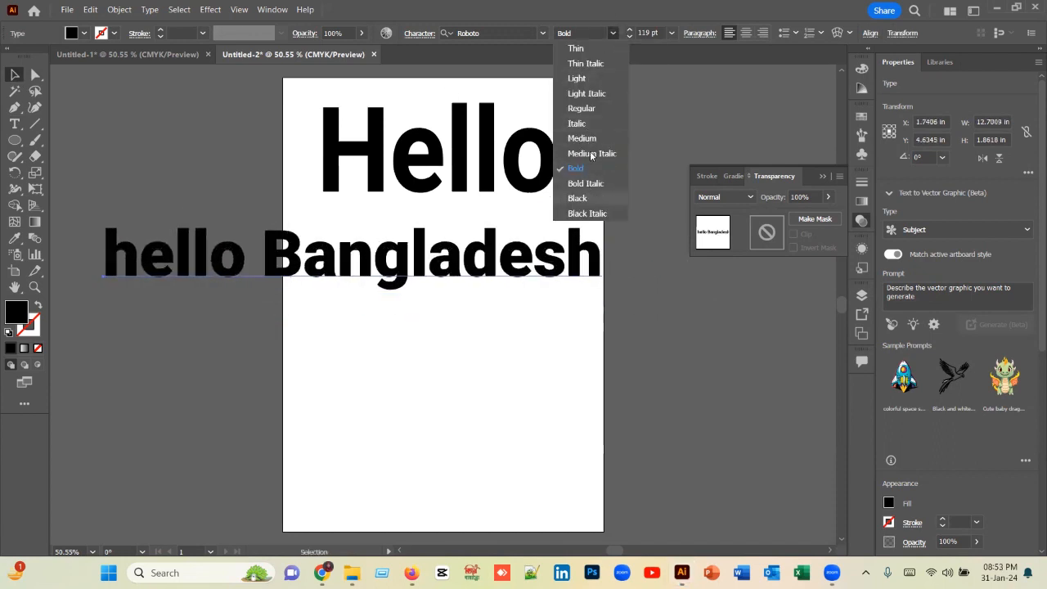
{"action": "left_click", "coordinate": [588, 110]}
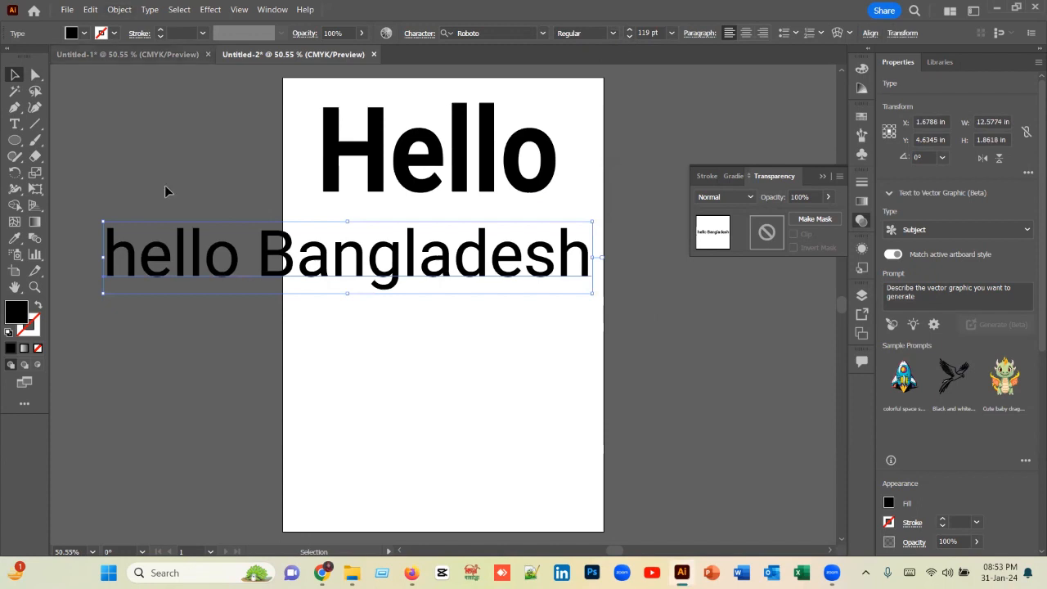
Step: Change the hello Bangladesh text to UPPERCASE and, after shifting it down, set its font size to 72 pt
{"action": "left_click", "coordinate": [150, 9]}
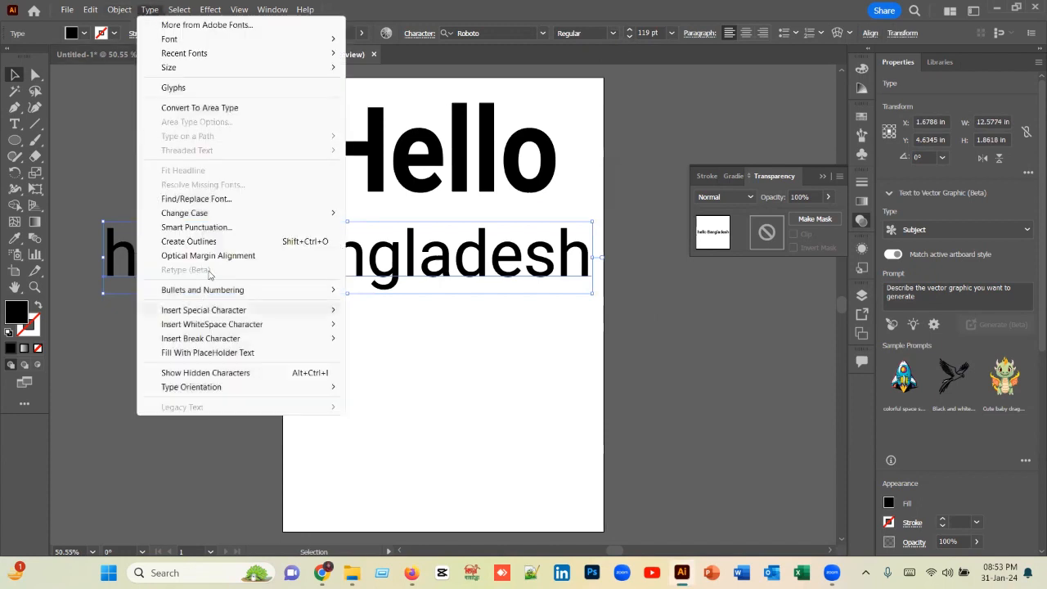
{"action": "mouse_move", "coordinate": [258, 214]}
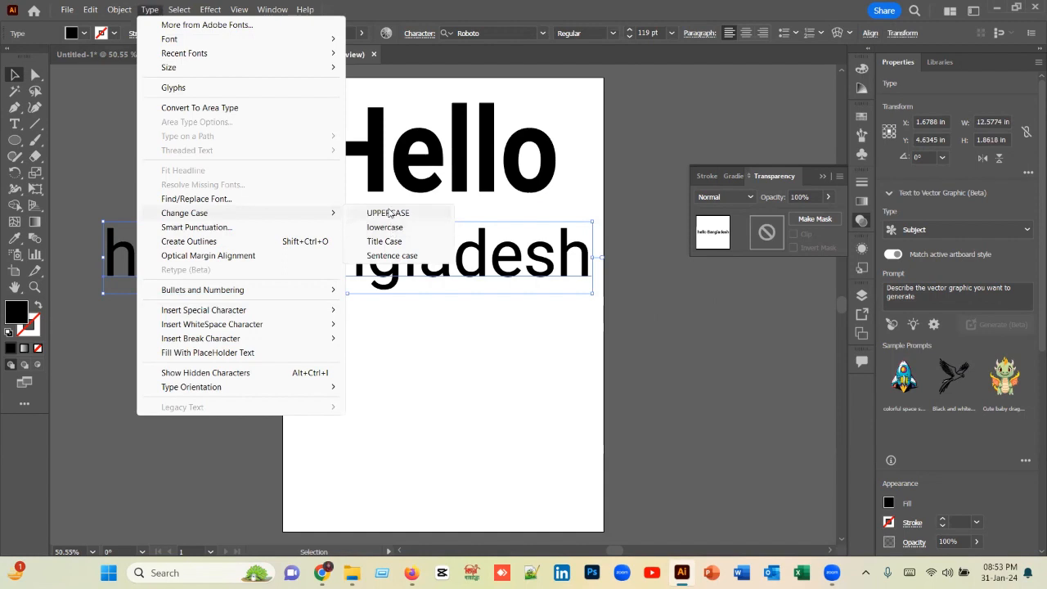
{"action": "left_click", "coordinate": [389, 213]}
{"action": "left_click_drag", "start_coordinate": [398, 276], "coordinate": [378, 296]}
{"action": "left_click", "coordinate": [671, 33]}
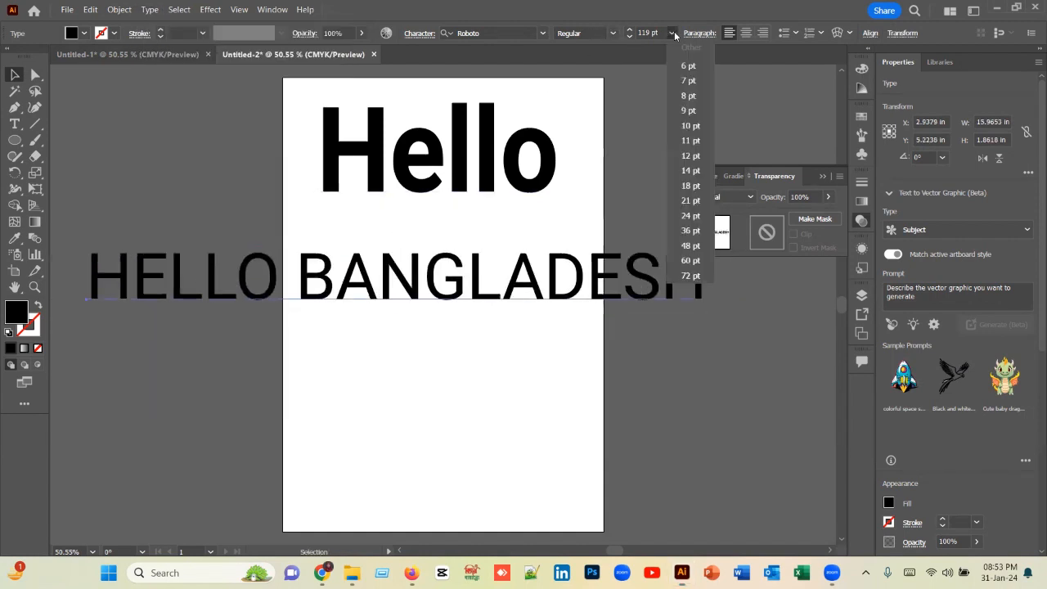
{"action": "left_click", "coordinate": [689, 276]}
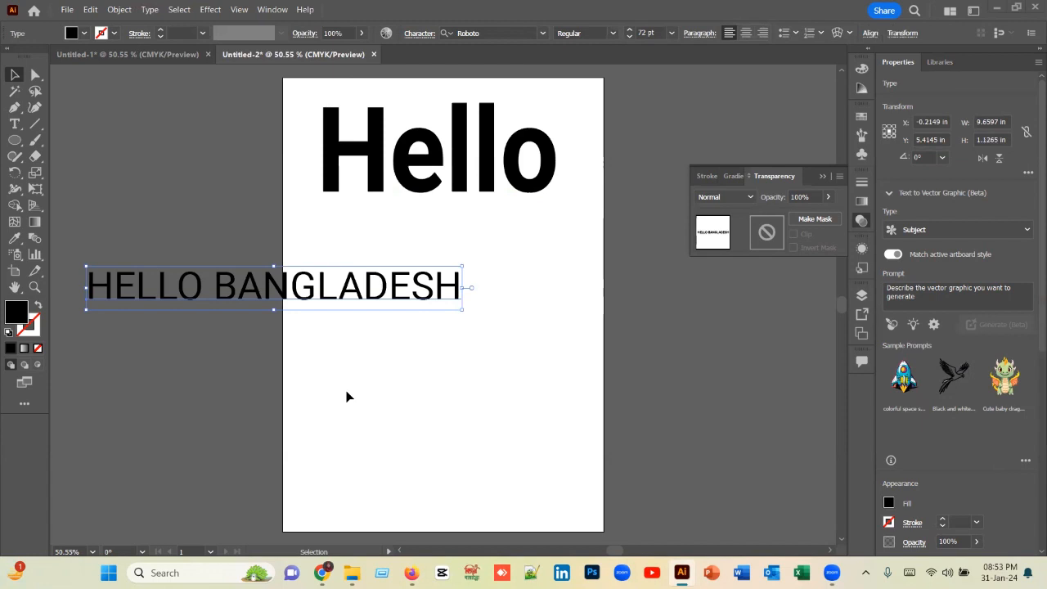
Step: Create an area text frame about 3.27 by 2.62 in at the artboard's left edge and move it further down
{"action": "left_click_drag", "start_coordinate": [98, 181], "coordinate": [265, 318]}
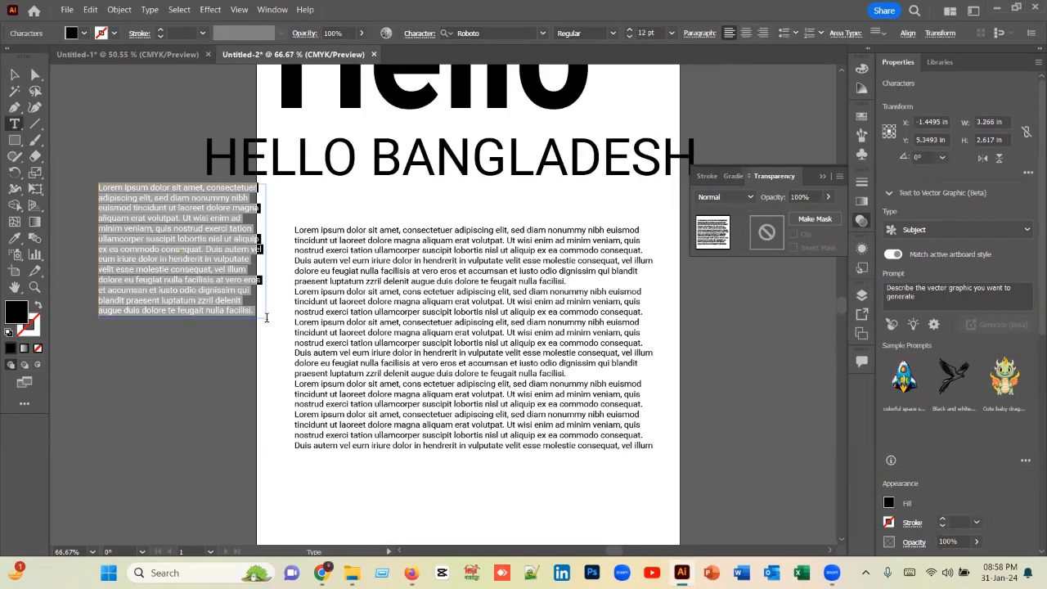
{"action": "left_click", "coordinate": [13, 74]}
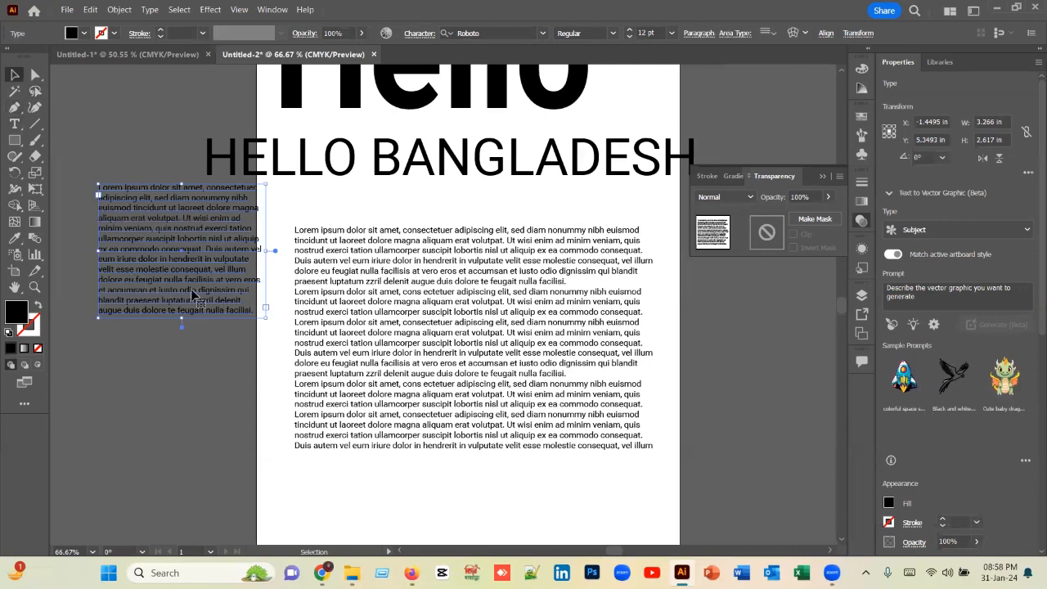
{"action": "left_click_drag", "start_coordinate": [194, 294], "coordinate": [199, 394]}
Step: Delete everything after the first nine lines of the large paragraph and move its frame to about X 4.13 in, Y 7.77 in
{"action": "left_click_drag", "start_coordinate": [465, 363], "coordinate": [457, 336]}
{"action": "left_click_drag", "start_coordinate": [13, 123], "coordinate": [90, 132]}
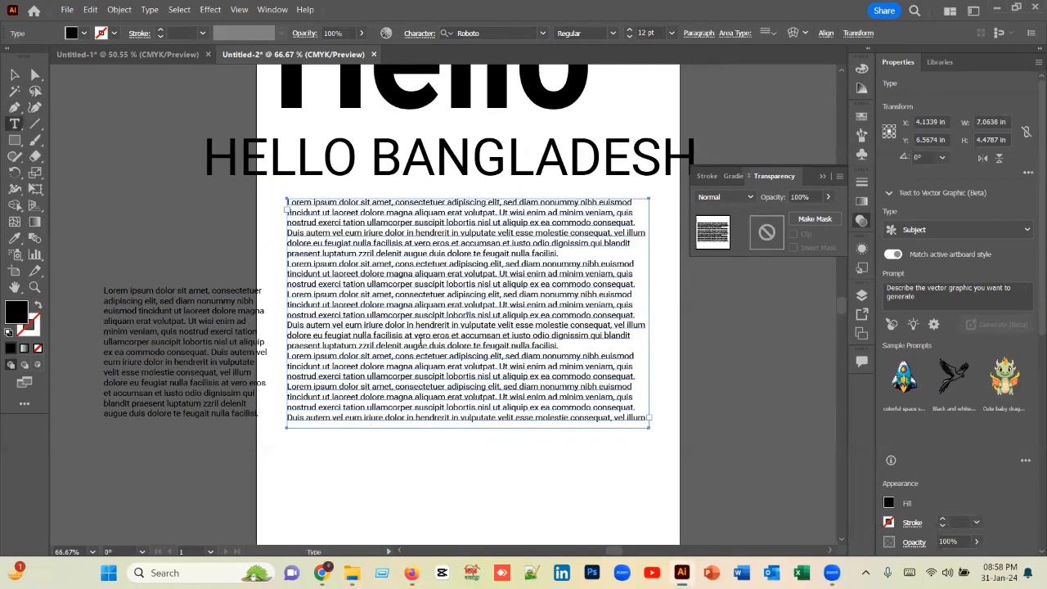
{"action": "left_click_drag", "start_coordinate": [645, 416], "coordinate": [287, 291]}
{"action": "key", "text": "BackSpace"}
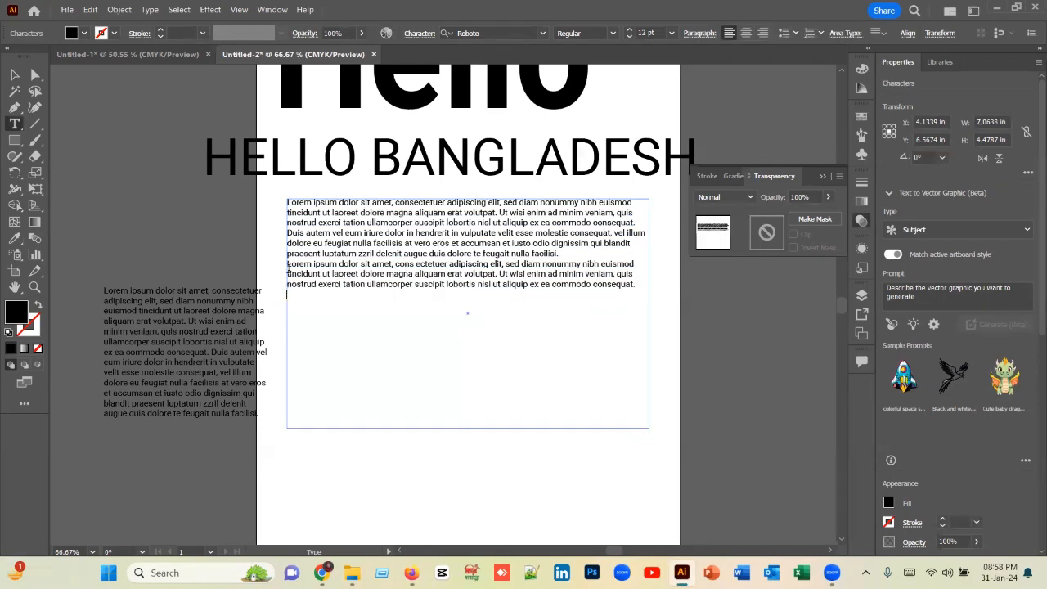
{"action": "left_click", "coordinate": [15, 74]}
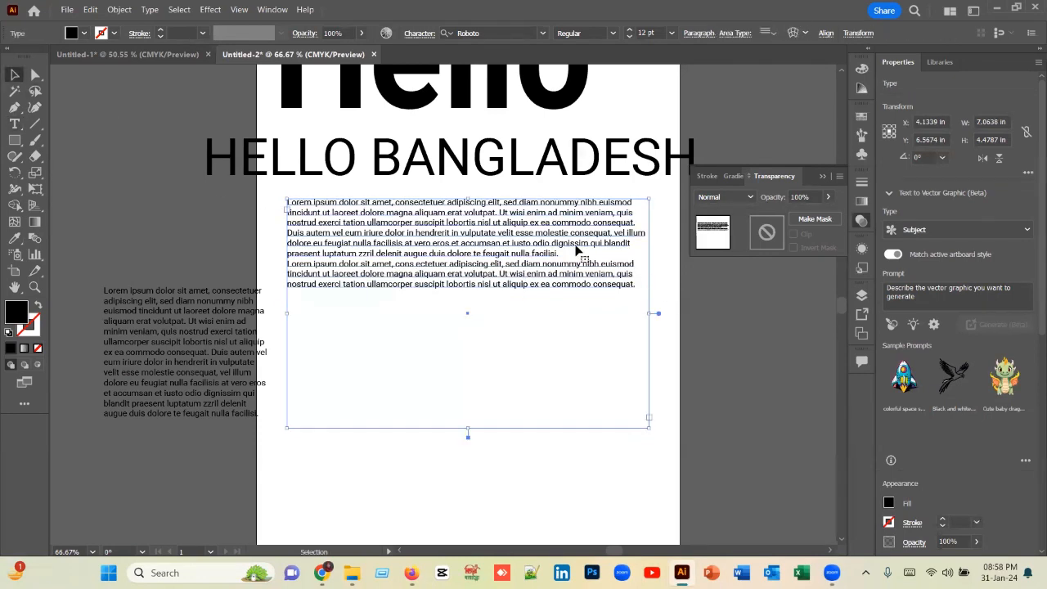
{"action": "left_click_drag", "start_coordinate": [577, 248], "coordinate": [575, 311]}
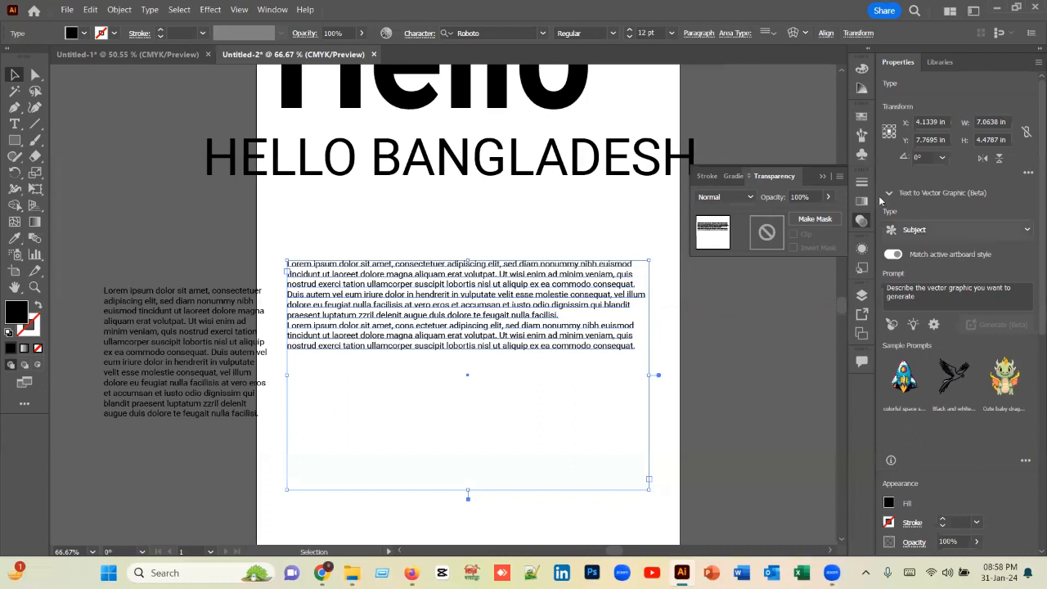
Step: Try font sizes of 15 pt and 14 pt on the large paragraph in the character settings, and set it to 18 pt
{"action": "left_click", "coordinate": [419, 34]}
{"action": "left_click", "coordinate": [420, 35]}
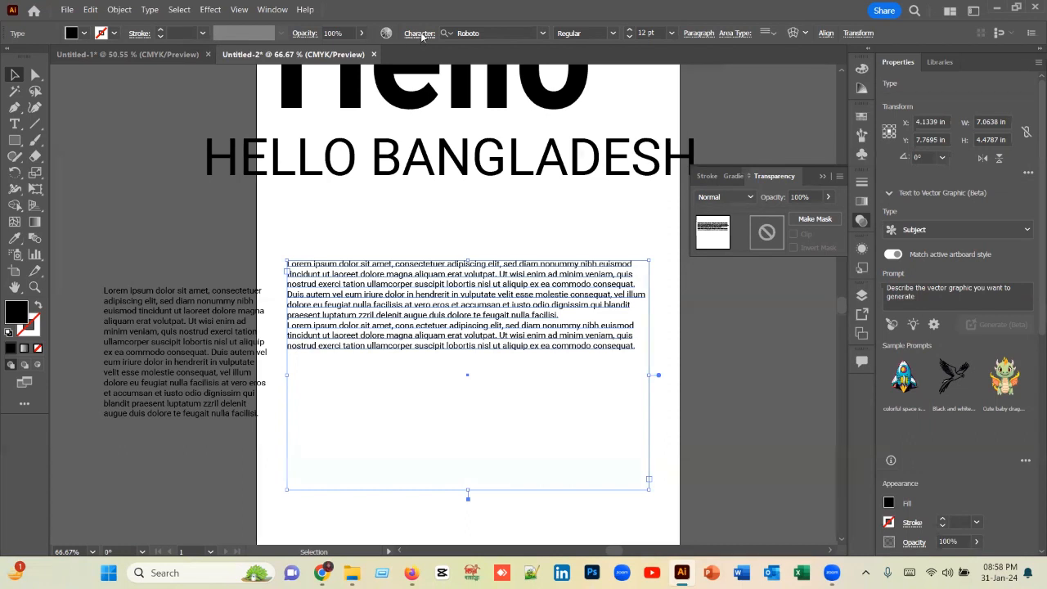
{"action": "left_click", "coordinate": [420, 35]}
{"action": "left_click", "coordinate": [419, 34]}
{"action": "left_click", "coordinate": [426, 36]}
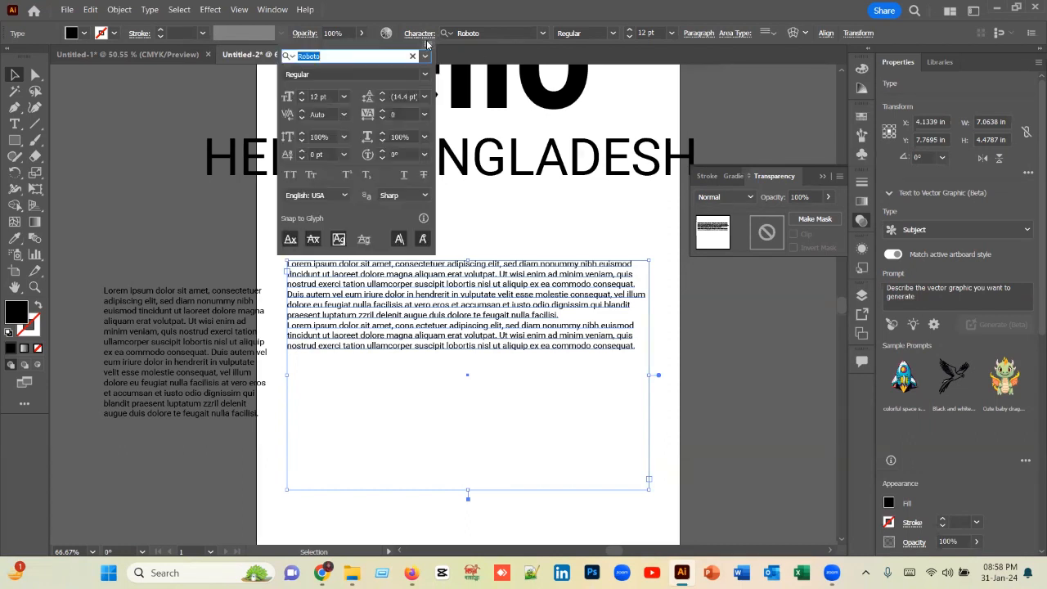
{"action": "left_click", "coordinate": [300, 93]}
{"action": "left_click", "coordinate": [301, 93]}
{"action": "left_click", "coordinate": [301, 93]}
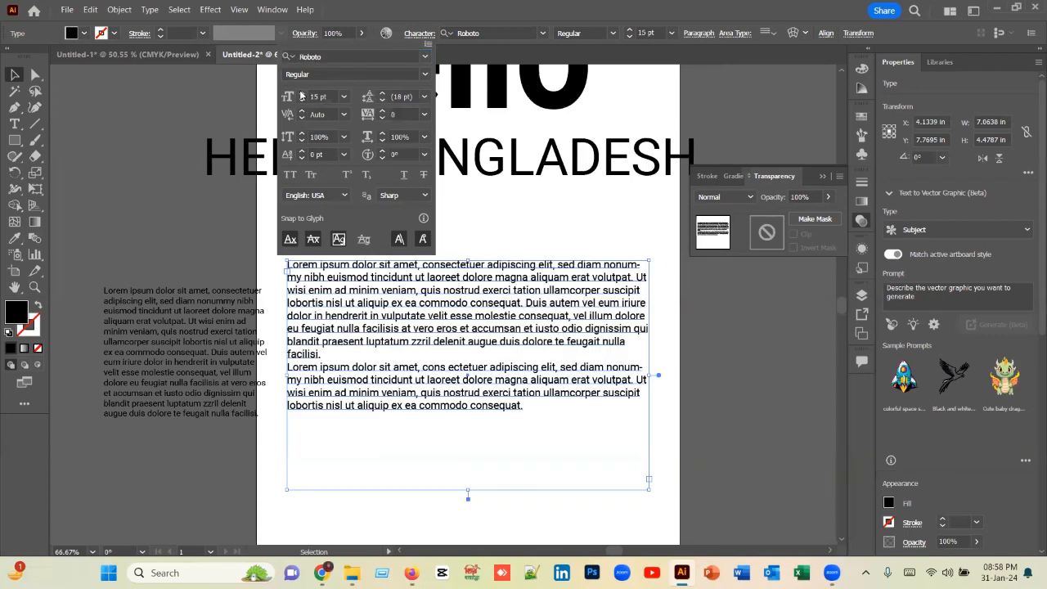
{"action": "left_click", "coordinate": [302, 100]}
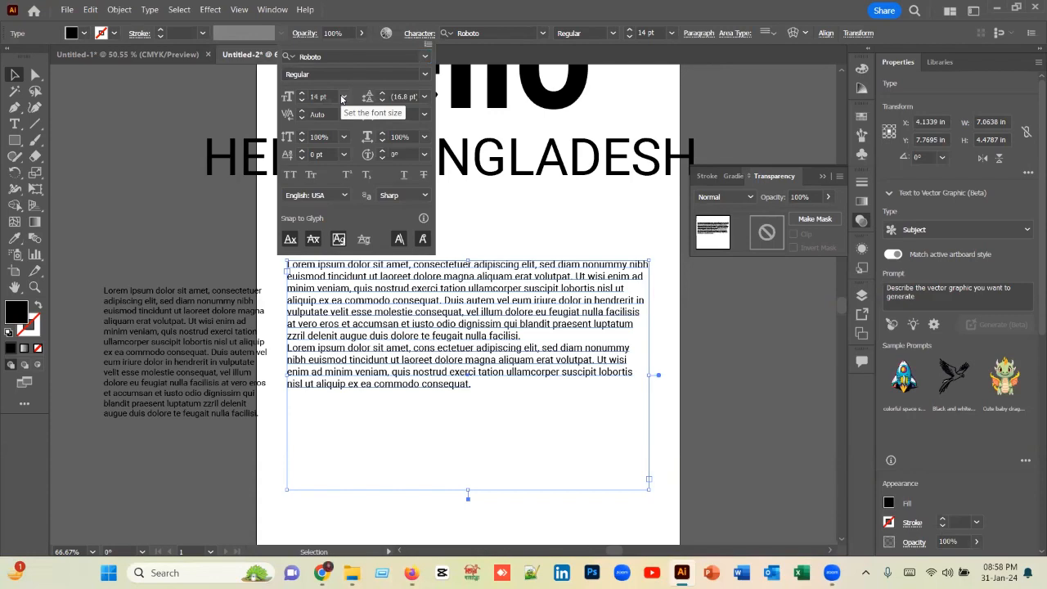
{"action": "left_click", "coordinate": [342, 97]}
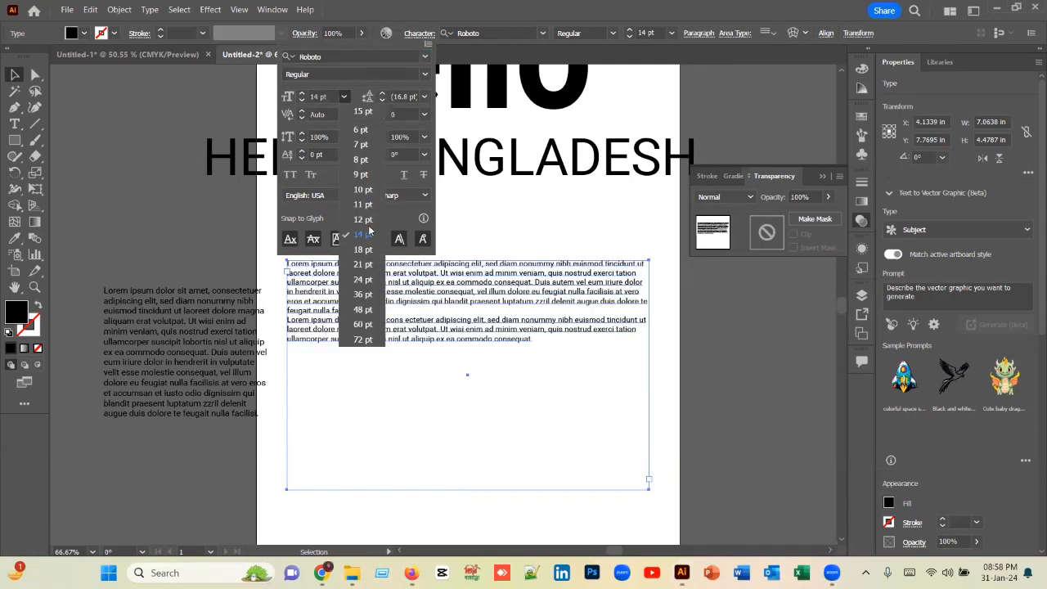
{"action": "left_click", "coordinate": [364, 250]}
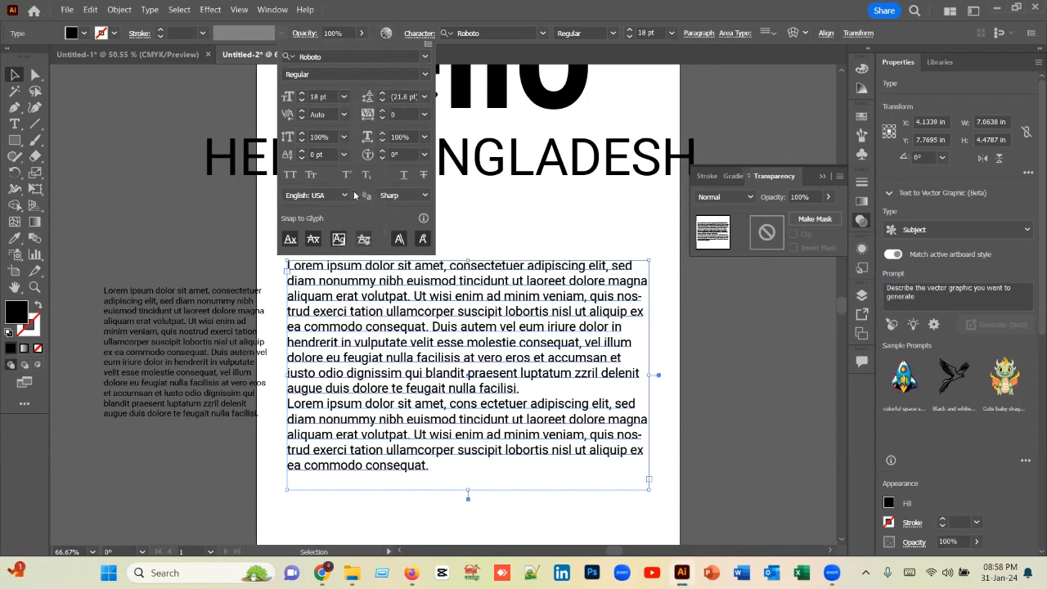
Step: Try leading up to 23 pt on the large paragraph, and set it to 20 pt
{"action": "left_click", "coordinate": [381, 100]}
{"action": "left_click", "coordinate": [382, 101]}
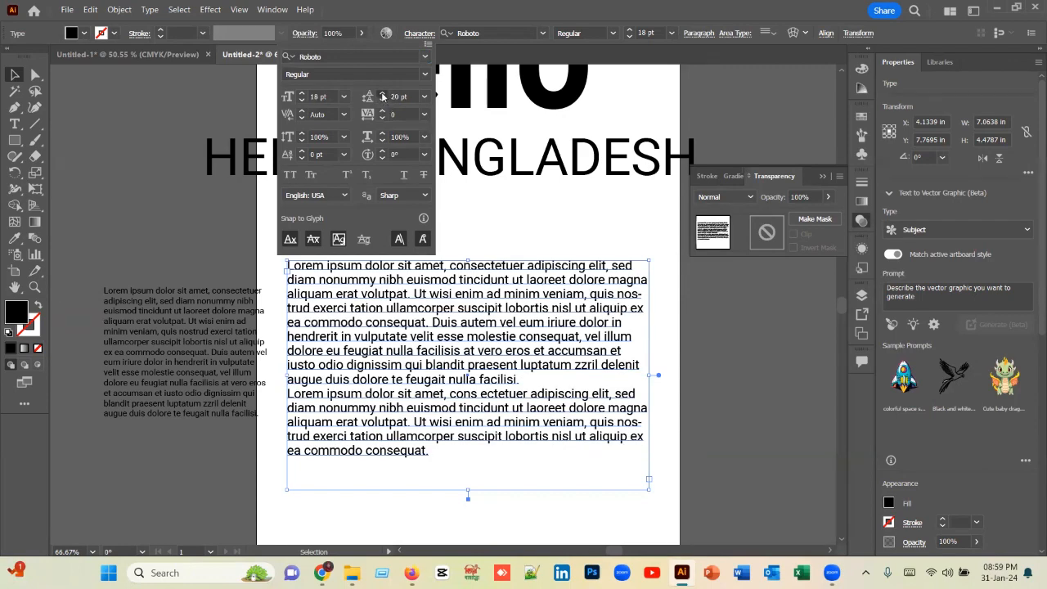
{"action": "left_click", "coordinate": [381, 93]}
{"action": "left_click", "coordinate": [382, 99]}
{"action": "left_click", "coordinate": [382, 95]}
{"action": "left_click", "coordinate": [382, 94]}
{"action": "left_click", "coordinate": [382, 94]}
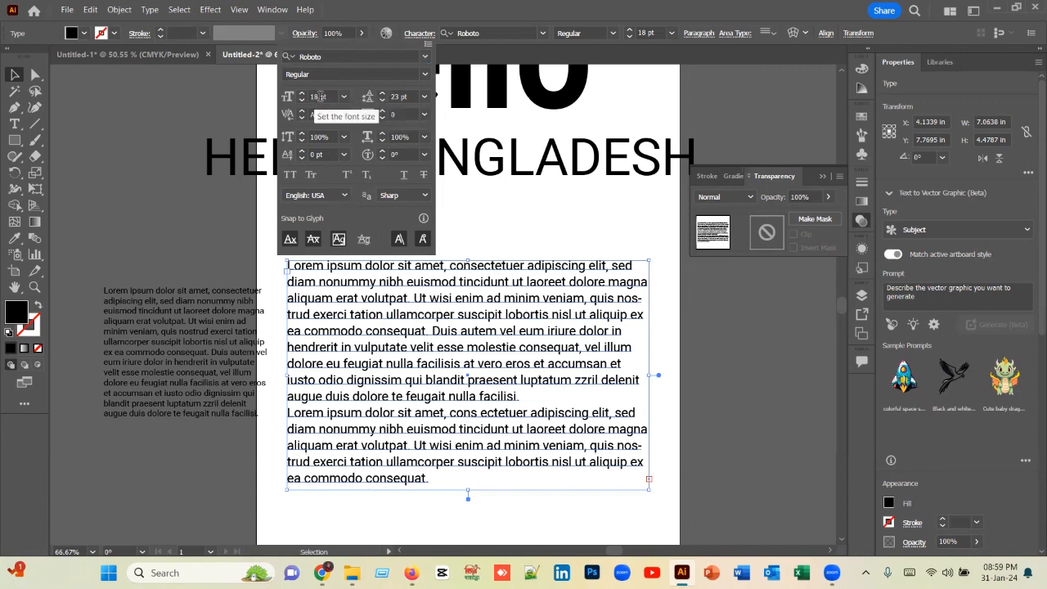
{"action": "left_click", "coordinate": [383, 101]}
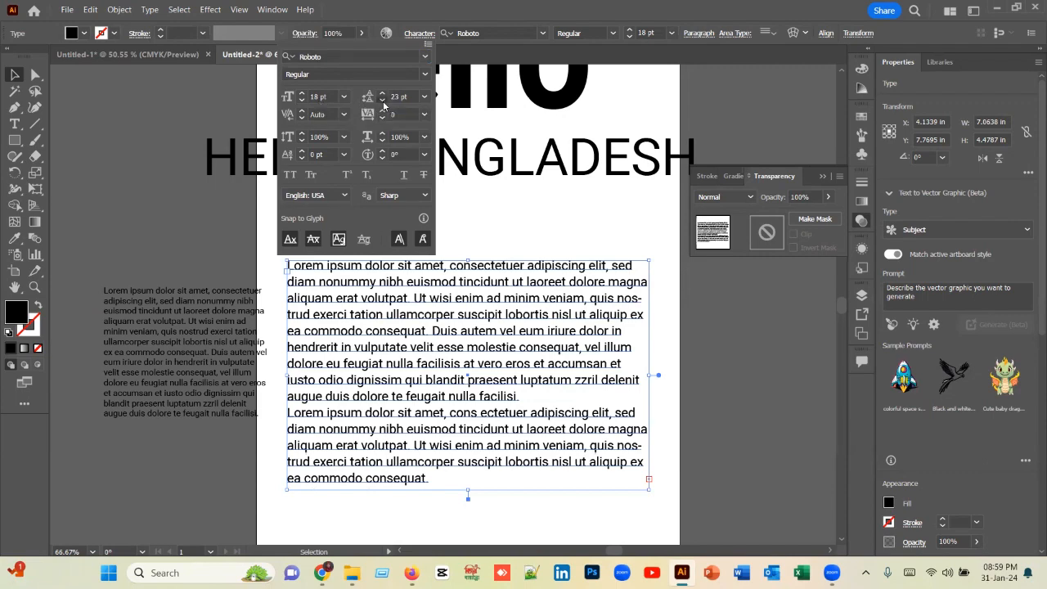
{"action": "left_click", "coordinate": [383, 101]}
{"action": "left_click", "coordinate": [383, 101]}
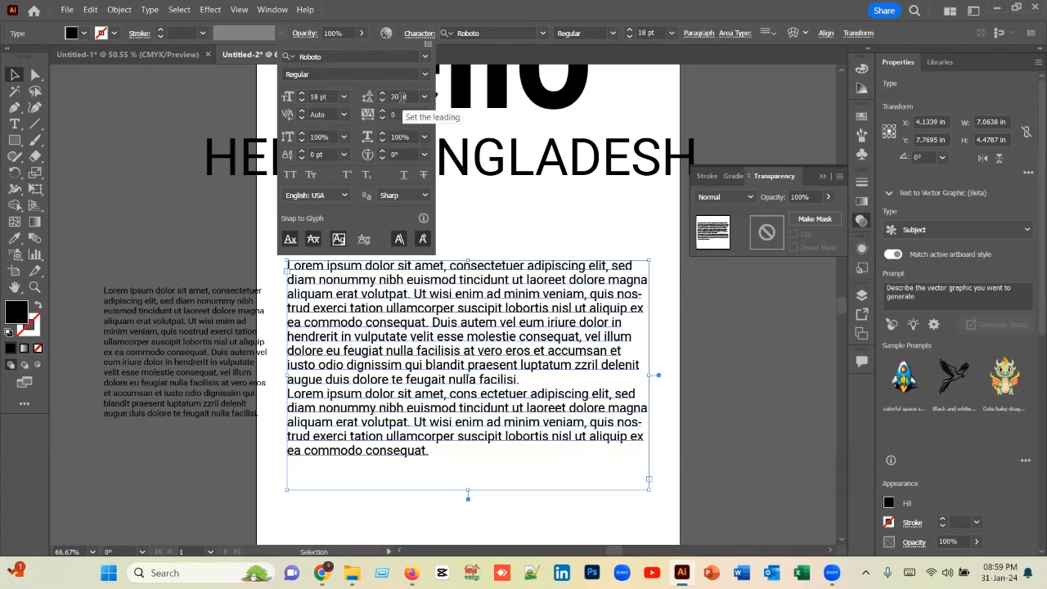
Step: Move the large paragraph's frame to about X 3.91 in, Y 7.08 in
{"action": "left_click", "coordinate": [462, 221]}
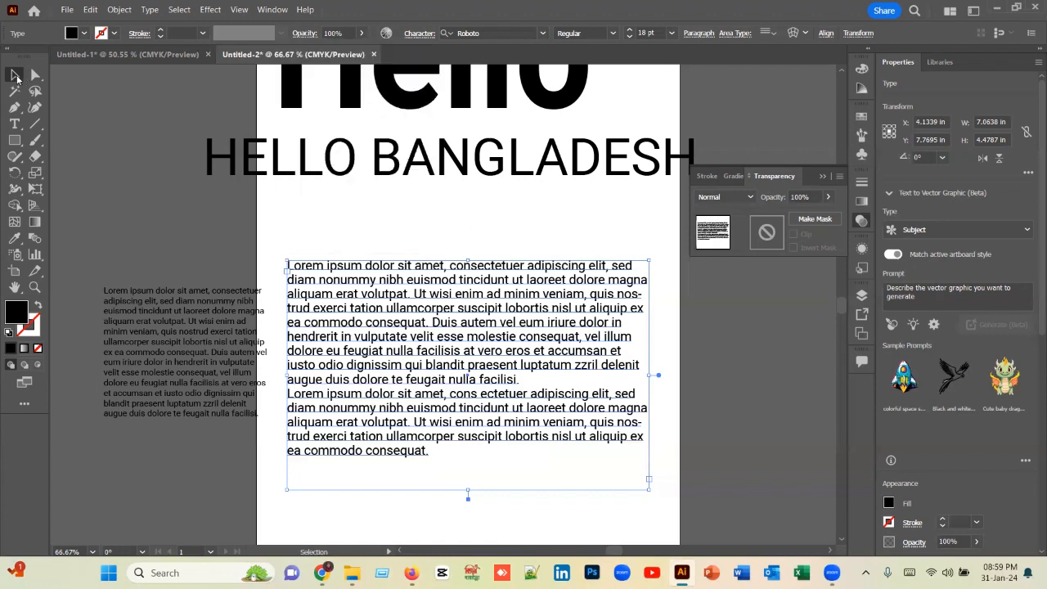
{"action": "left_click", "coordinate": [334, 233]}
{"action": "left_click_drag", "start_coordinate": [432, 368], "coordinate": [433, 346]}
{"action": "left_click_drag", "start_coordinate": [432, 309], "coordinate": [422, 271]}
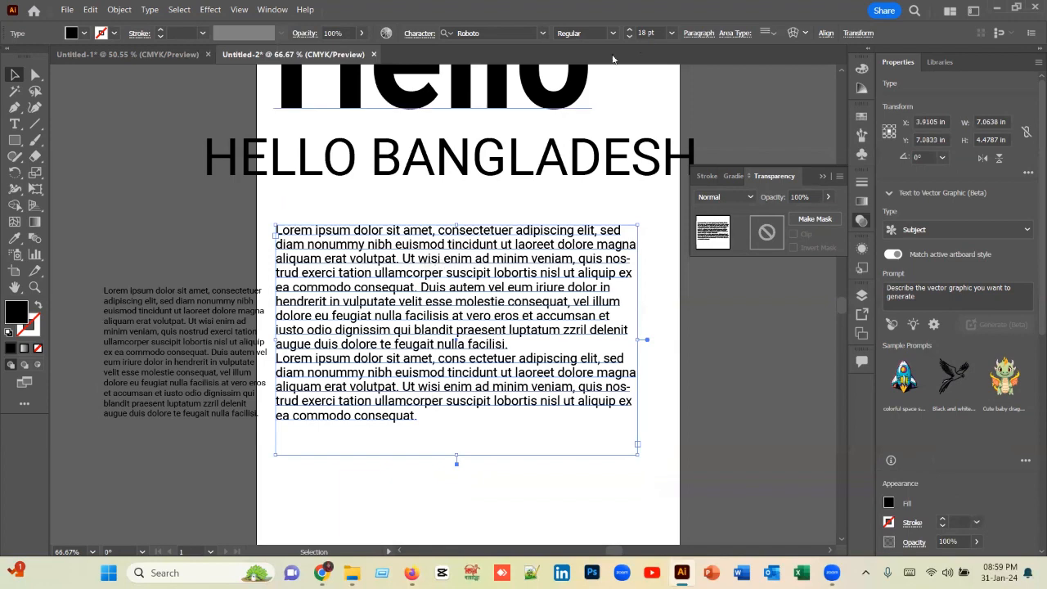
Step: Set the large paragraph's font size to 12 pt and move its frame to about X 4.03 in, Y 6.81 in
{"action": "left_click", "coordinate": [630, 36]}
{"action": "left_click", "coordinate": [630, 37]}
{"action": "left_click", "coordinate": [630, 37]}
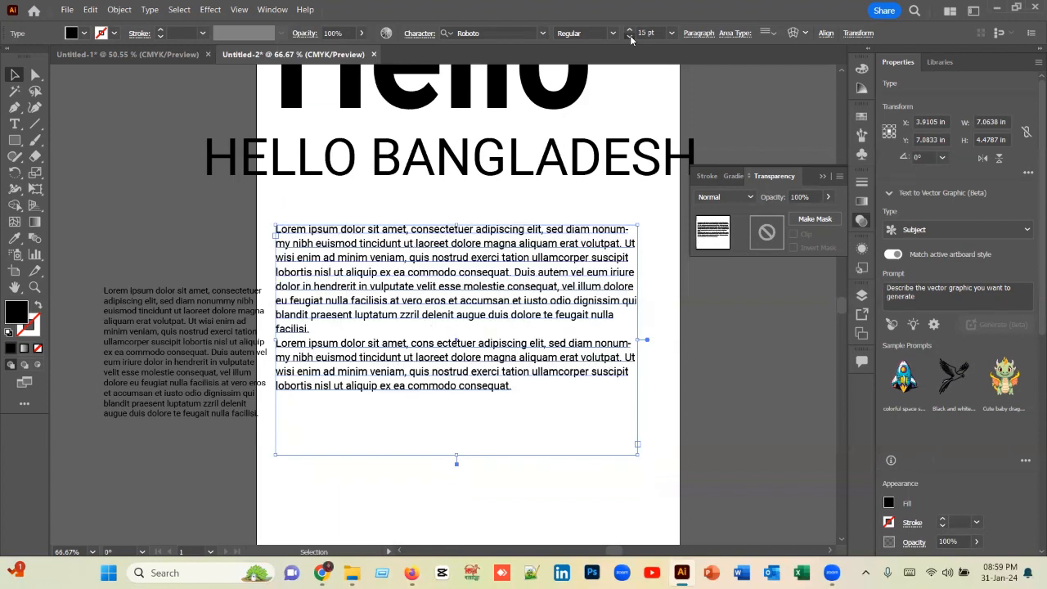
{"action": "left_click", "coordinate": [629, 36]}
{"action": "left_click", "coordinate": [629, 37]}
{"action": "left_click", "coordinate": [630, 36]}
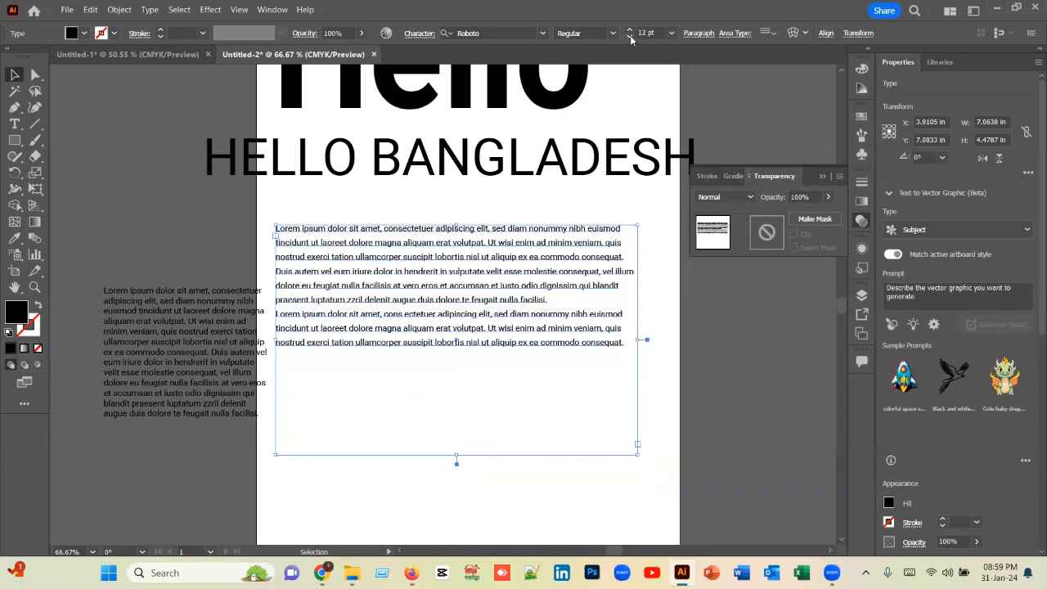
{"action": "mouse_move", "coordinate": [499, 290]}
{"action": "left_mouse_down"}
{"action": "mouse_move", "coordinate": [509, 257]}
{"action": "mouse_move", "coordinate": [505, 277]}
{"action": "left_mouse_up"}
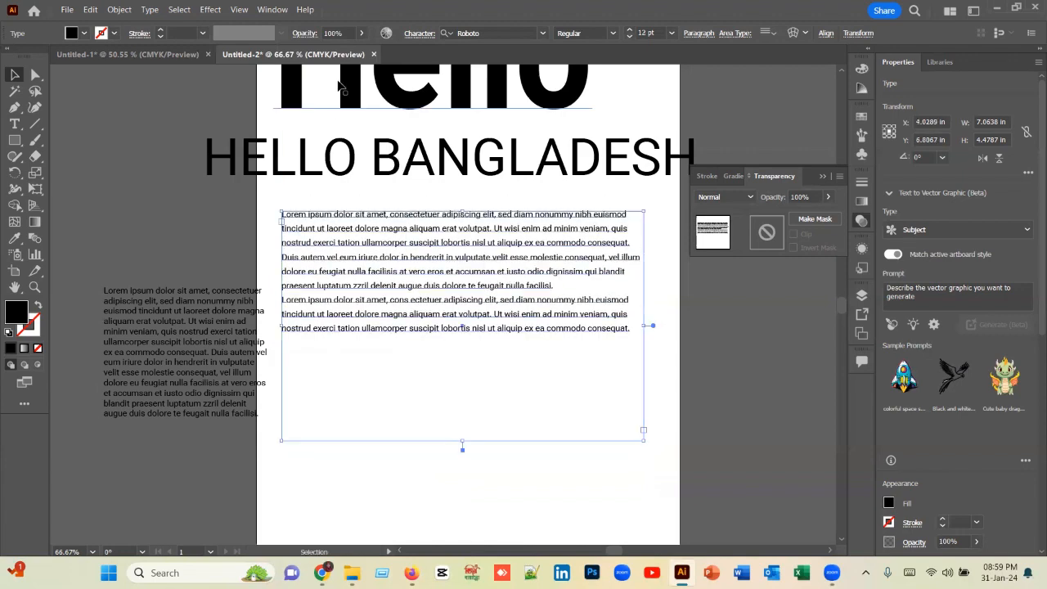
Step: Set the large paragraph's leading to 14 pt in the character settings
{"action": "left_click", "coordinate": [418, 37]}
{"action": "left_click", "coordinate": [419, 37]}
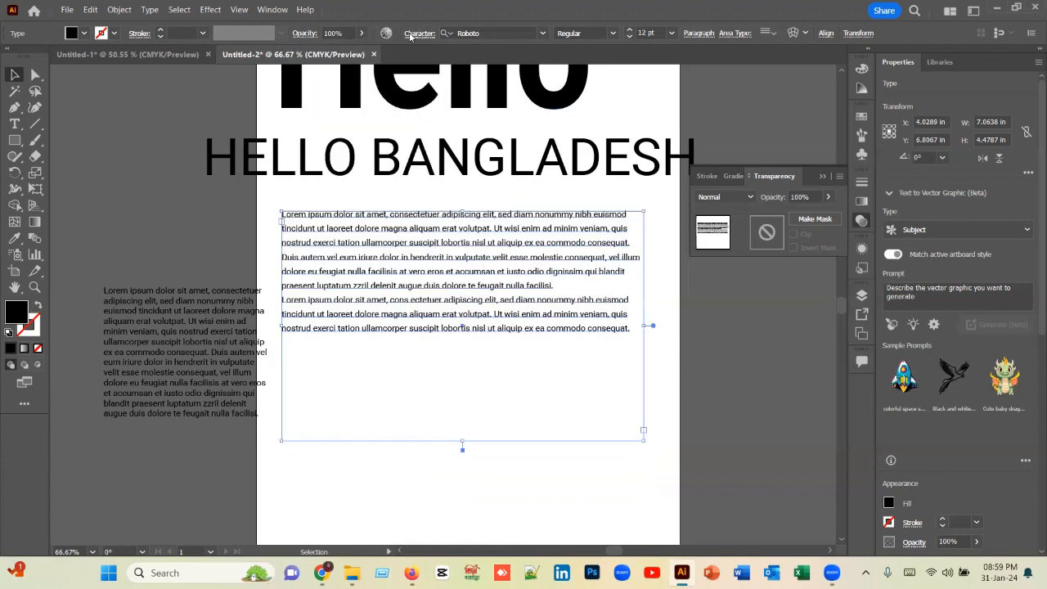
{"action": "left_click", "coordinate": [411, 36]}
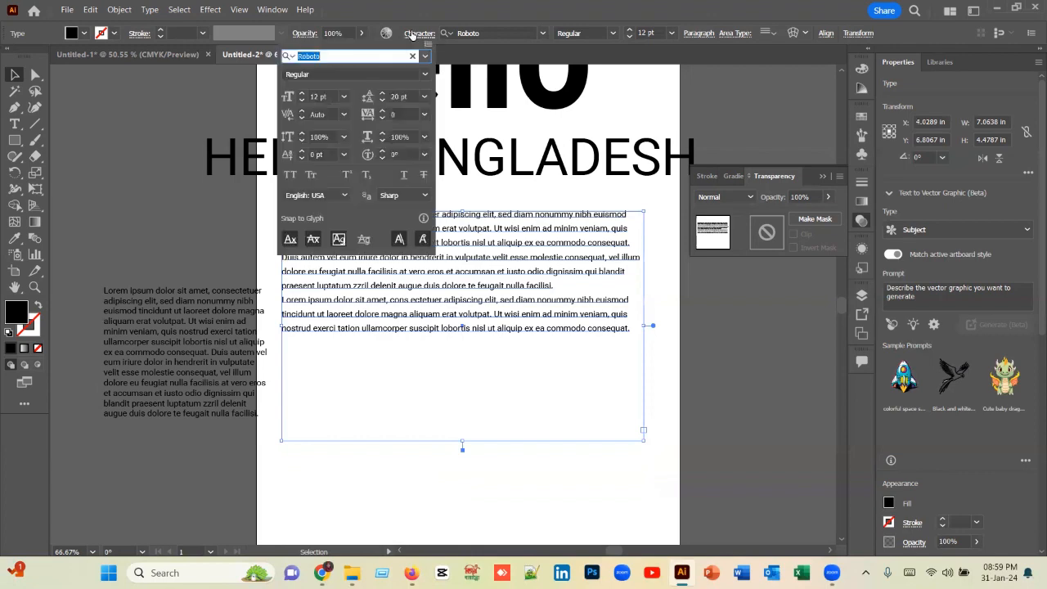
{"action": "left_click", "coordinate": [382, 100]}
{"action": "left_click", "coordinate": [382, 99]}
{"action": "left_click", "coordinate": [382, 100]}
{"action": "left_click", "coordinate": [381, 99]}
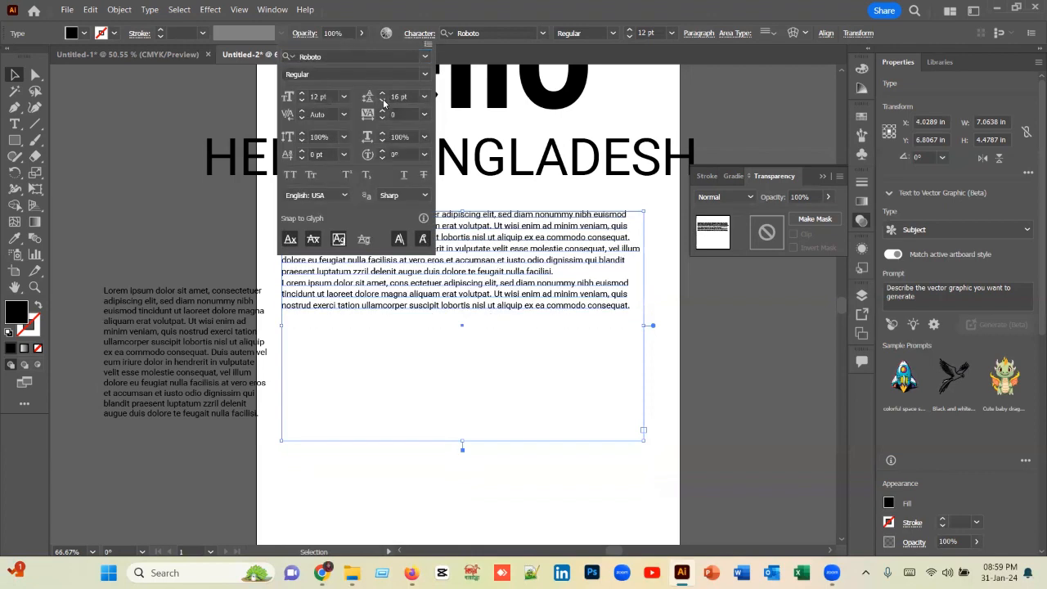
{"action": "left_click", "coordinate": [382, 99]}
{"action": "left_click", "coordinate": [382, 100]}
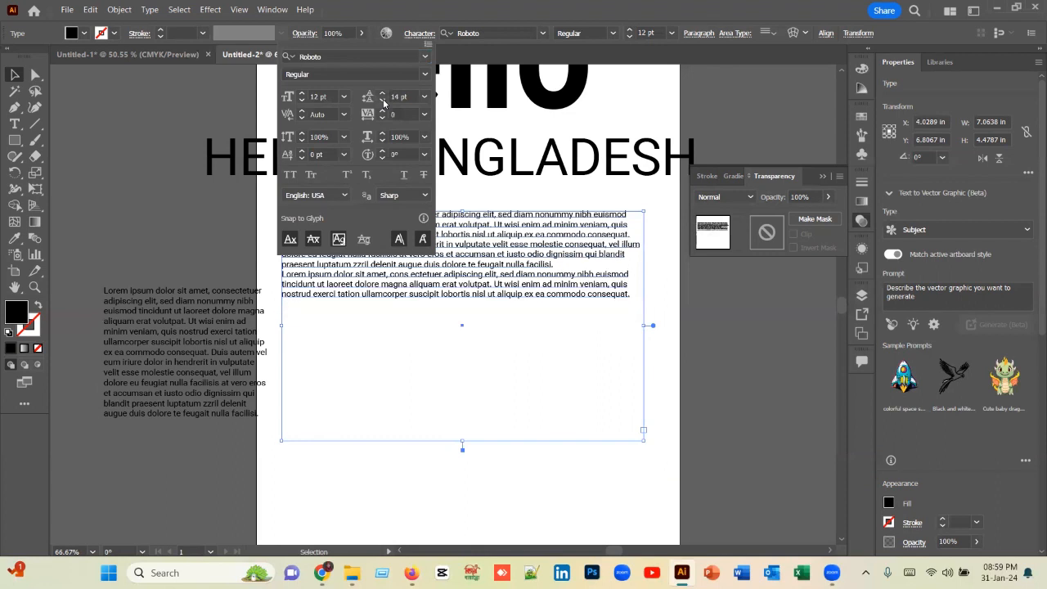
{"action": "left_click", "coordinate": [504, 329]}
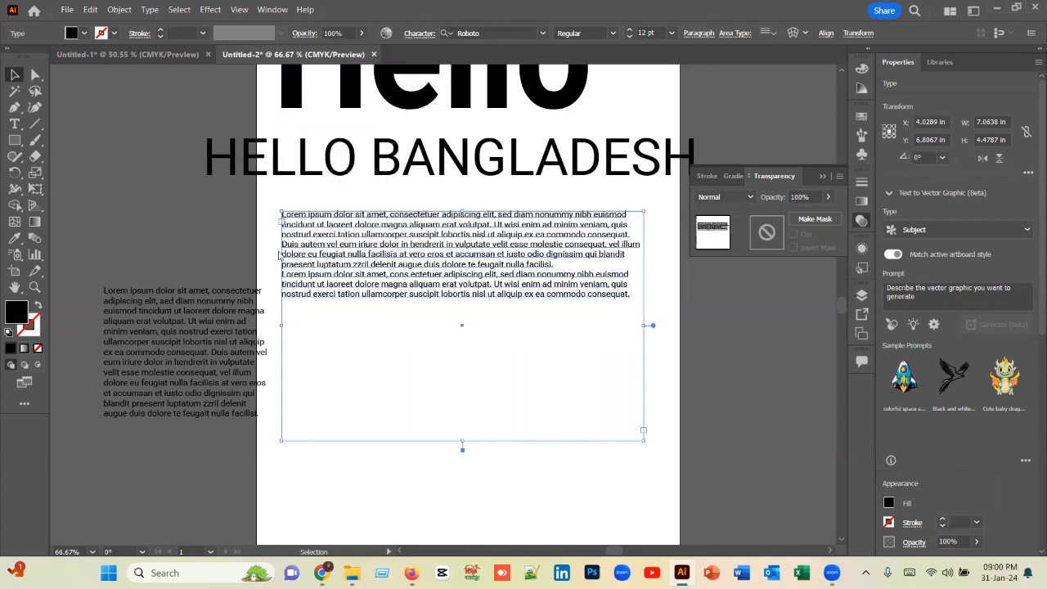
Step: Deselect the large paragraph and examine its text size and line spacing under the HELLO BANGLADESH heading
{"action": "left_click", "coordinate": [35, 74]}
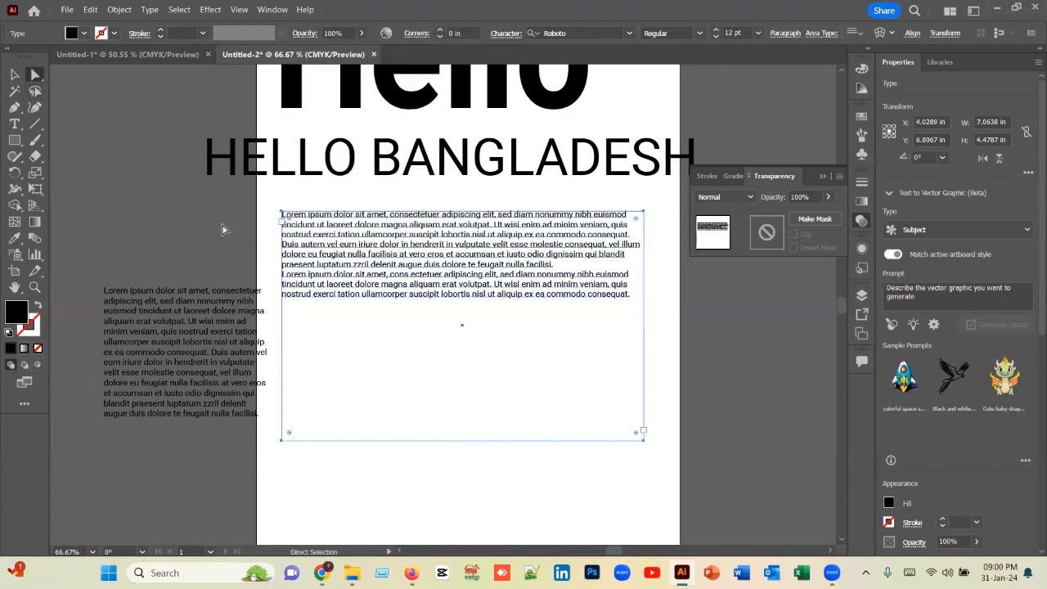
{"action": "left_click", "coordinate": [222, 230]}
{"action": "scroll", "coordinate": [441, 294], "scroll_direction": "up", "scroll_amount": 2}
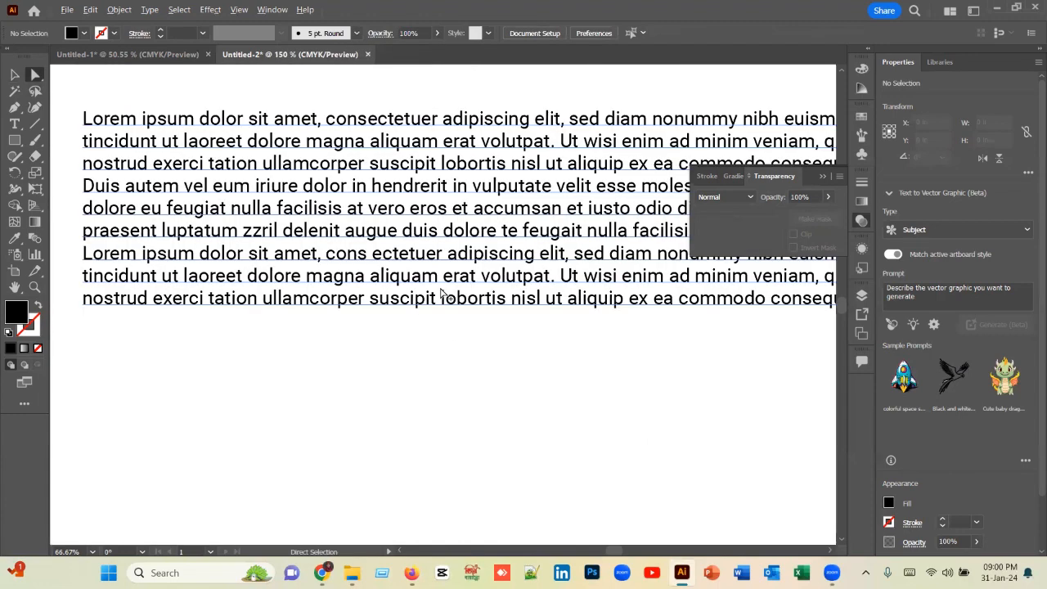
{"action": "scroll", "coordinate": [441, 293], "scroll_direction": "down", "scroll_amount": 10}
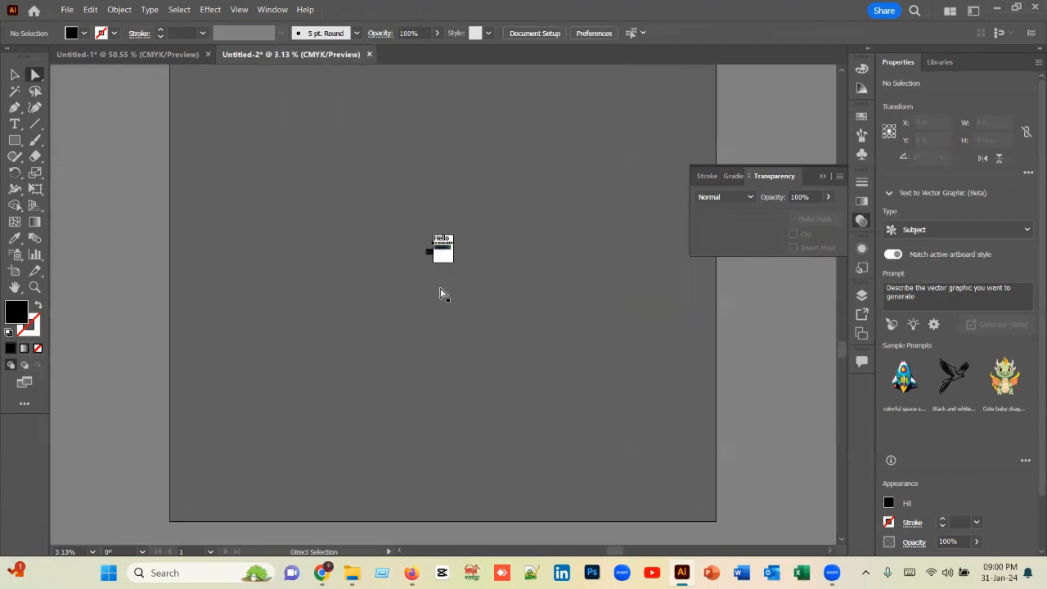
{"action": "scroll", "coordinate": [440, 288], "scroll_direction": "up", "scroll_amount": 1}
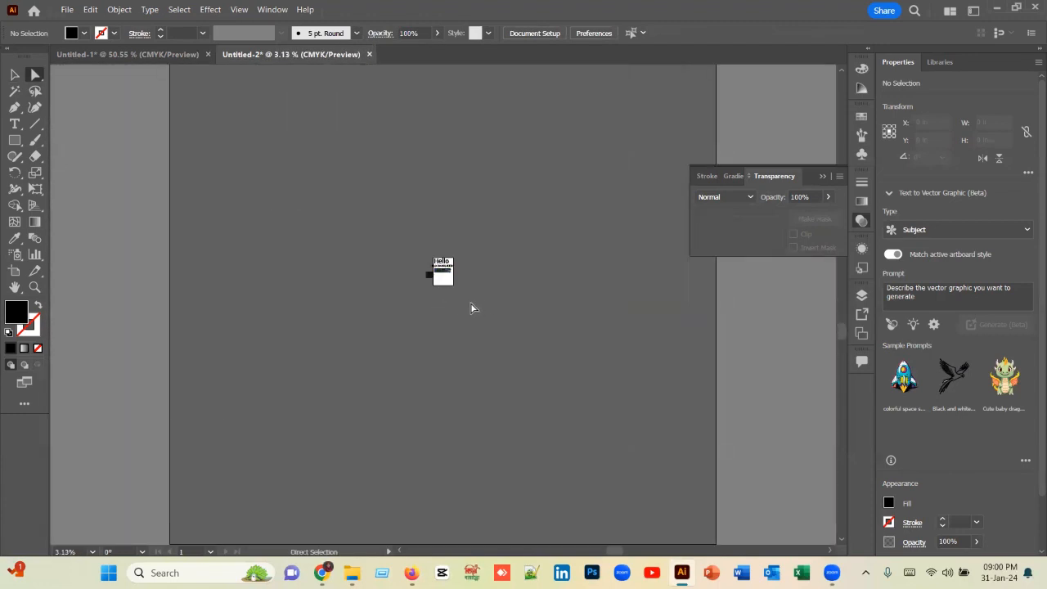
{"action": "scroll", "coordinate": [462, 294], "scroll_direction": "up", "scroll_amount": 5}
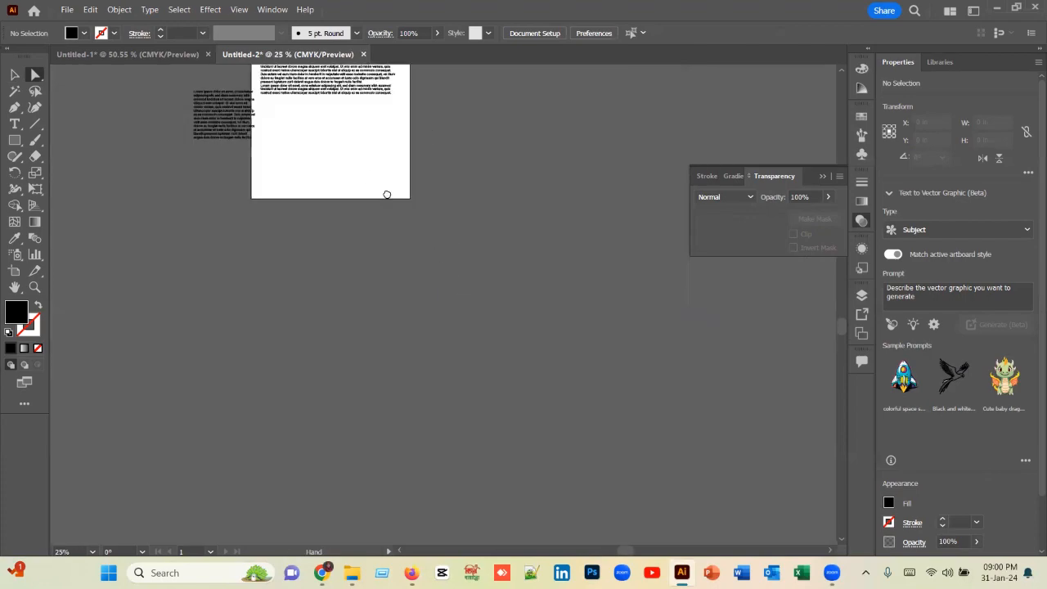
{"action": "left_click_drag", "start_coordinate": [387, 194], "coordinate": [463, 318]}
{"action": "scroll", "coordinate": [454, 297], "scroll_direction": "up", "scroll_amount": 4}
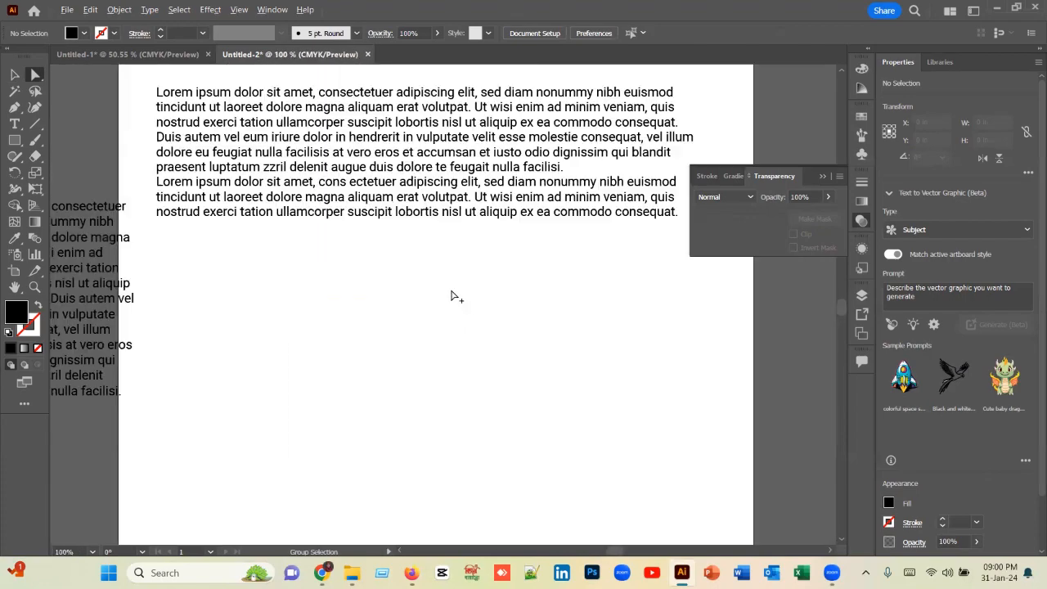
{"action": "scroll", "coordinate": [514, 329], "scroll_direction": "up", "scroll_amount": 3}
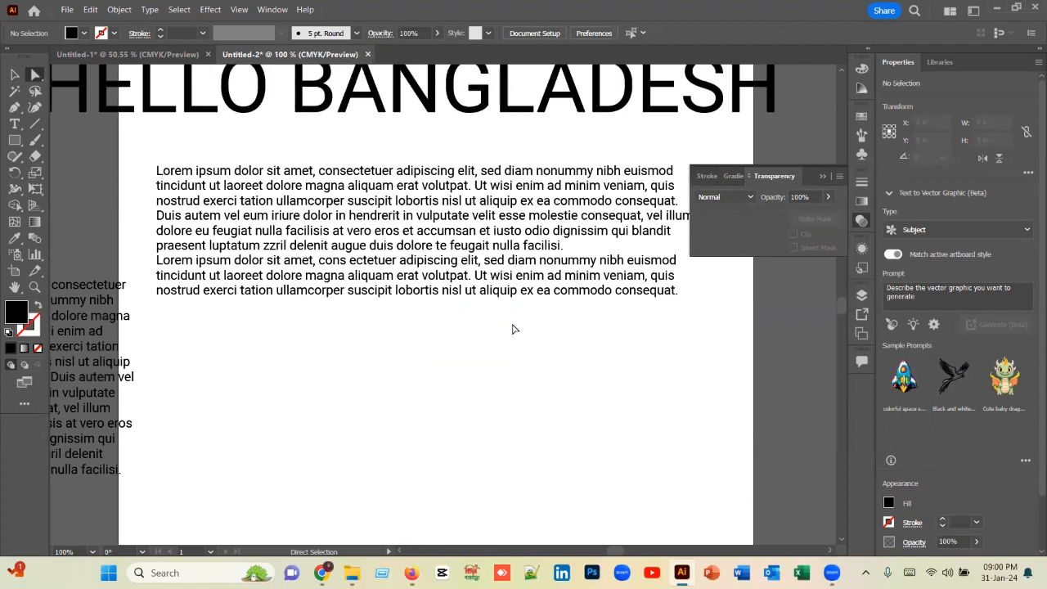
{"action": "scroll", "coordinate": [513, 329], "scroll_direction": "up", "scroll_amount": 2}
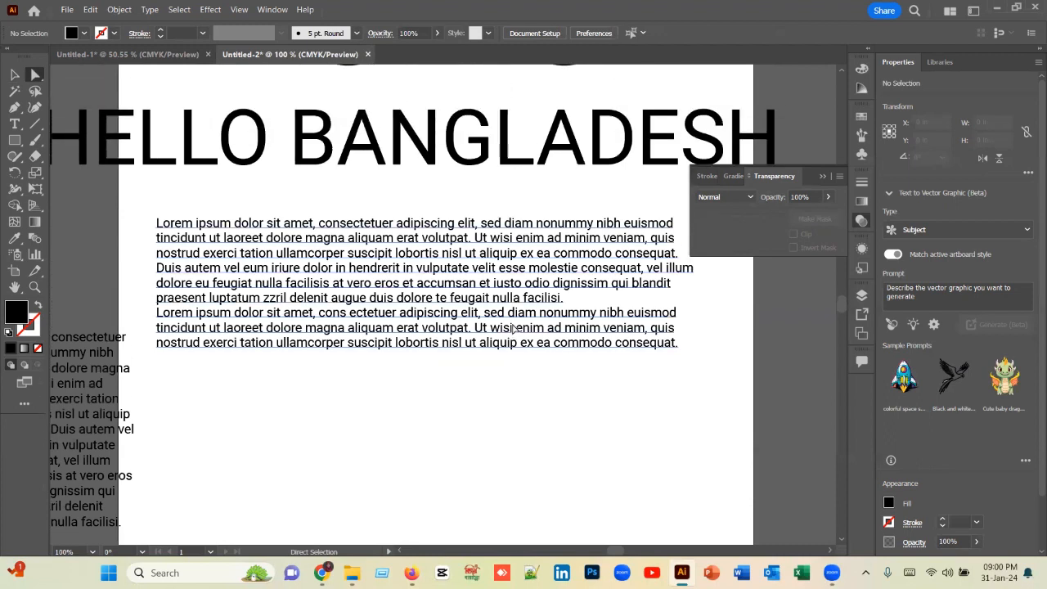
{"action": "scroll", "coordinate": [511, 370], "scroll_direction": "up", "scroll_amount": 2}
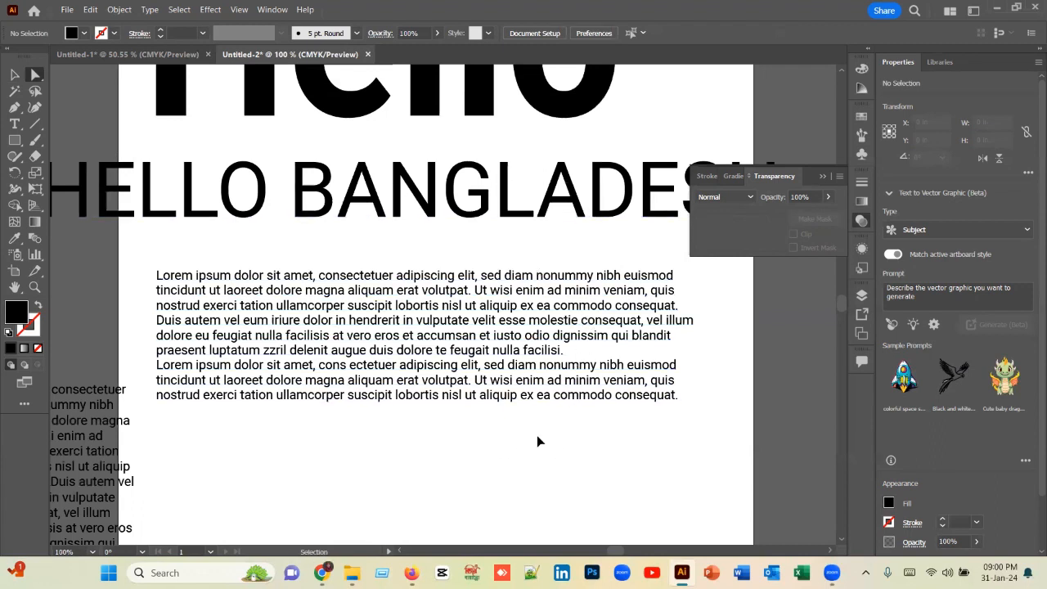
{"action": "scroll", "coordinate": [538, 442], "scroll_direction": "down", "scroll_amount": 2}
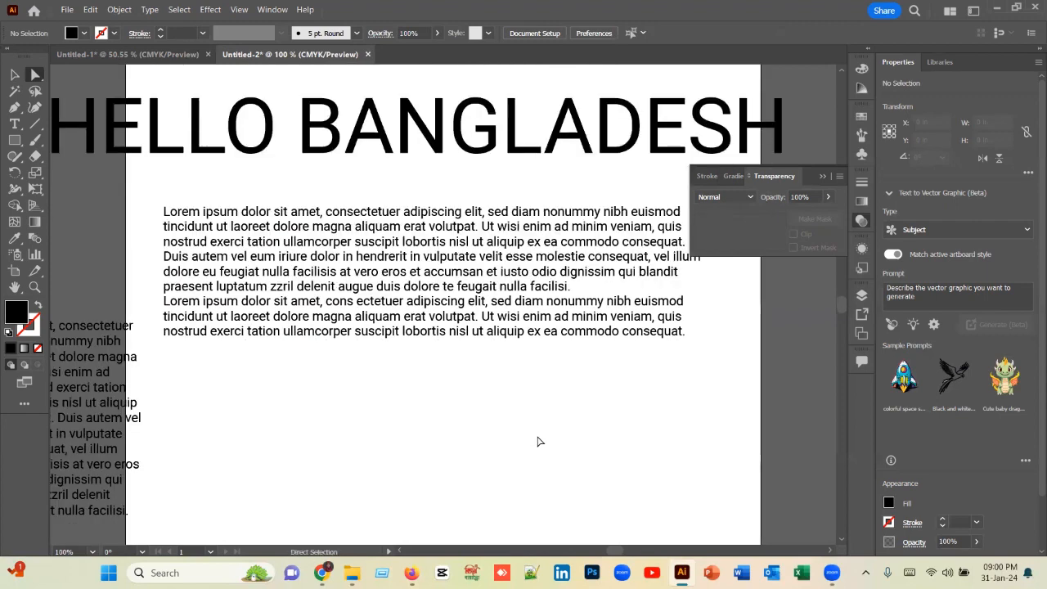
{"action": "scroll", "coordinate": [548, 335], "scroll_direction": "up", "scroll_amount": 1}
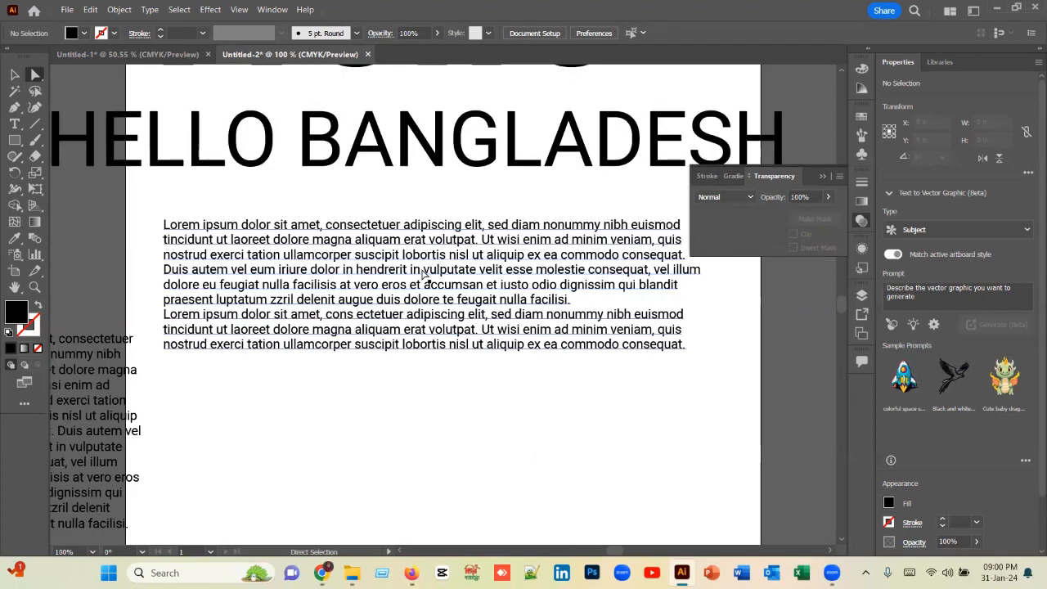
Step: Delete the large paragraph and create a new area text frame about 5.43 by 2.50 in below HELLO BANGLADESH with the Type tool
{"action": "left_click_drag", "start_coordinate": [460, 299], "coordinate": [439, 324]}
{"action": "key", "text": "Delete"}
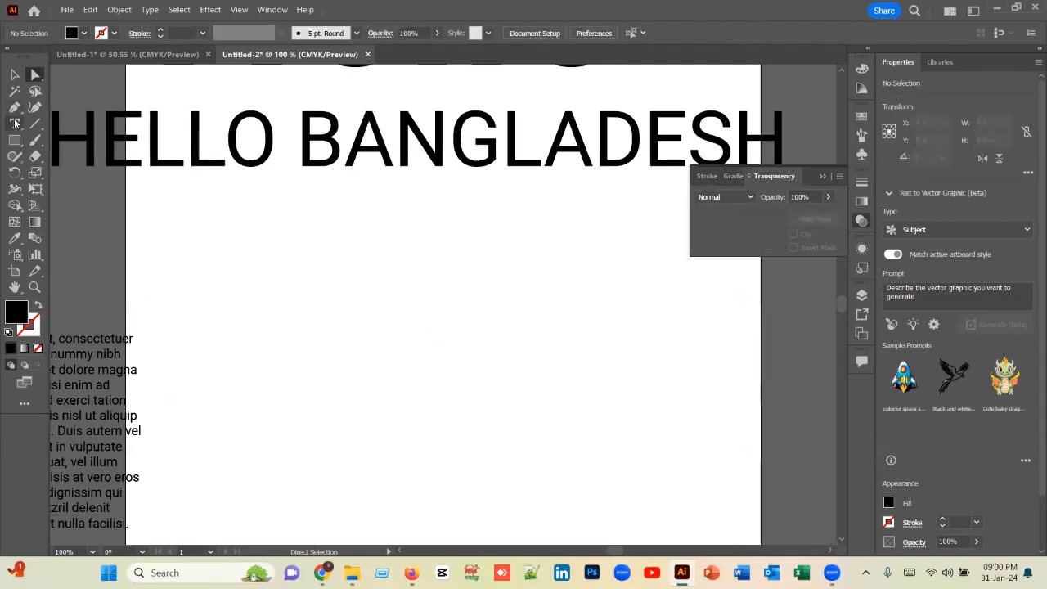
{"action": "left_click", "coordinate": [14, 124]}
{"action": "left_click", "coordinate": [73, 123]}
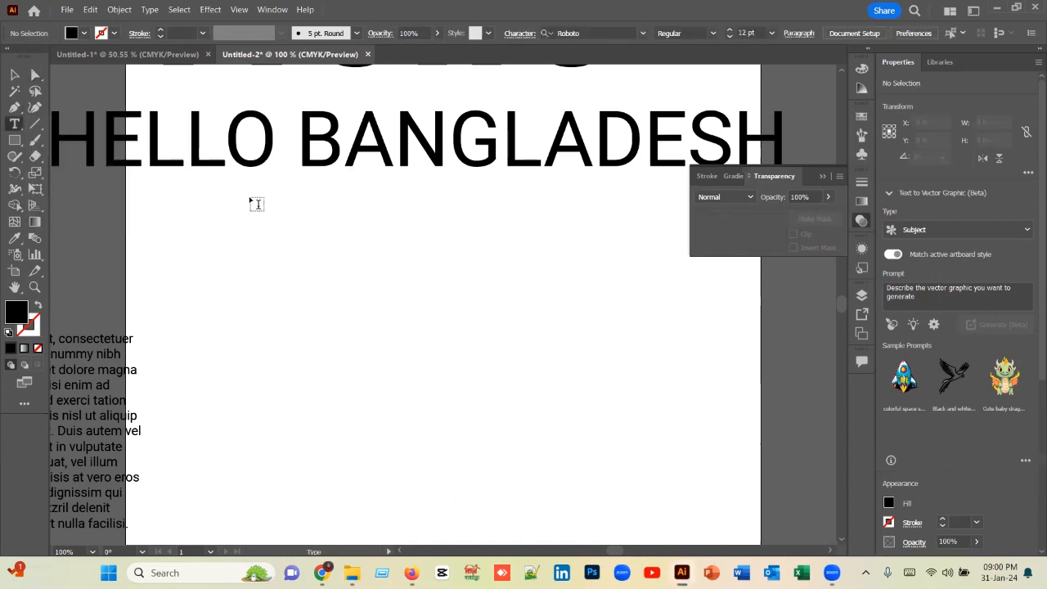
{"action": "left_click_drag", "start_coordinate": [248, 195], "coordinate": [666, 386]}
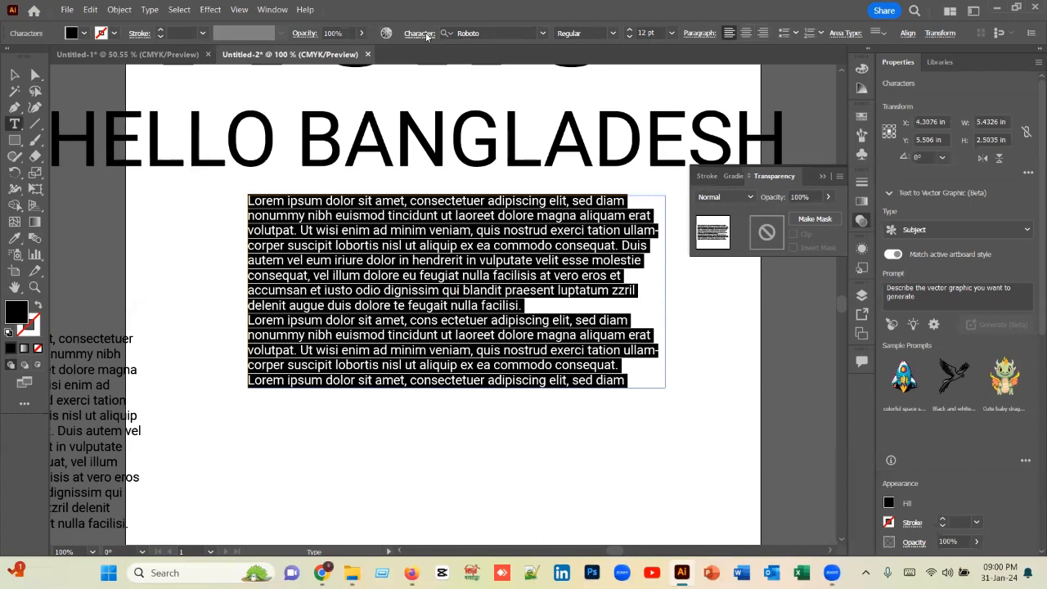
Step: Apply the Superscript character option to all the text in the new frame
{"action": "left_click", "coordinate": [421, 35]}
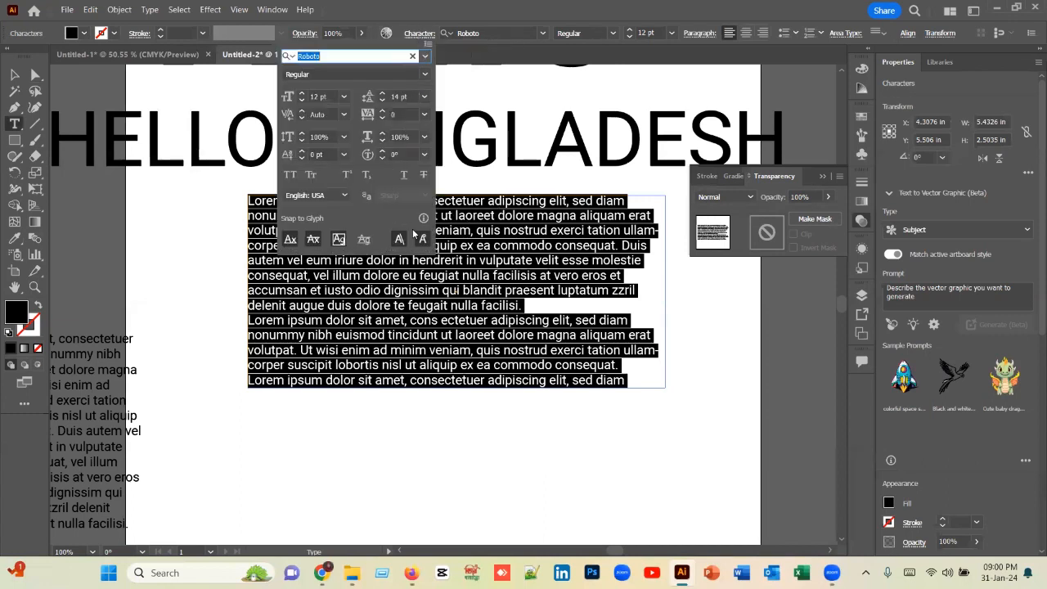
{"action": "left_click", "coordinate": [429, 45]}
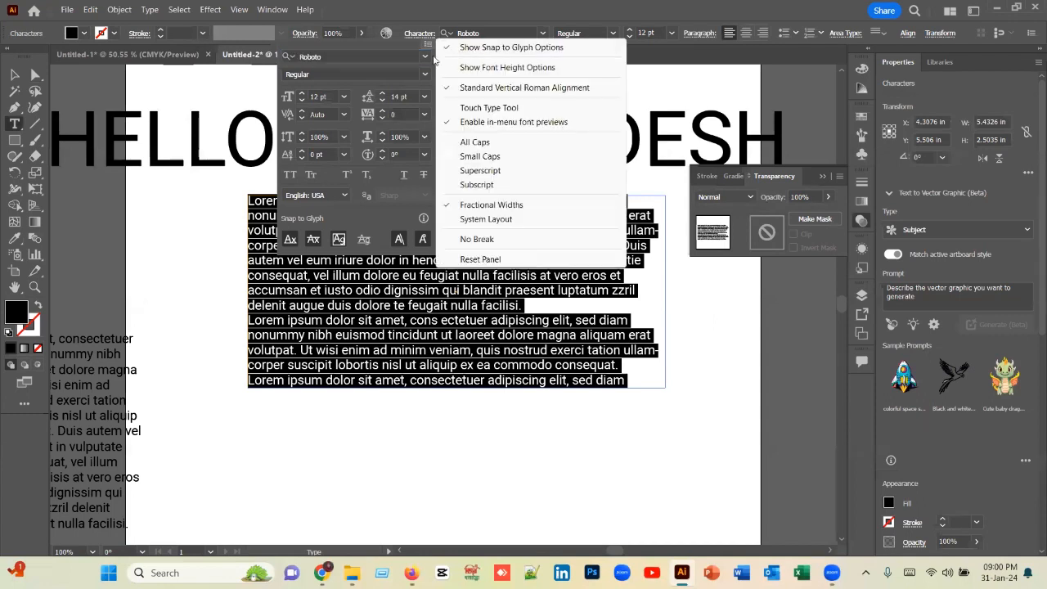
{"action": "left_click", "coordinate": [480, 170]}
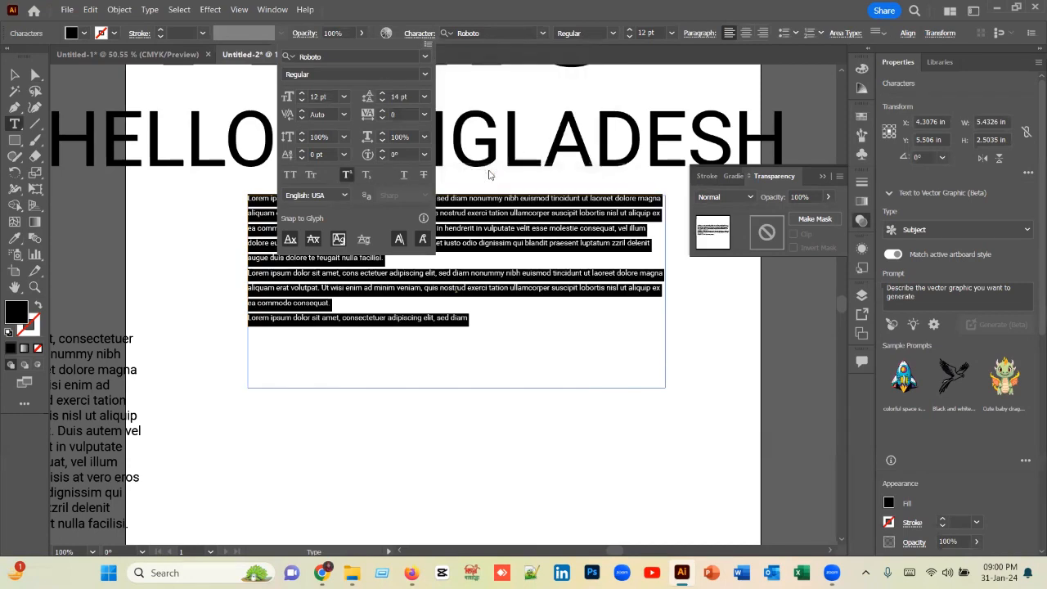
{"action": "left_click", "coordinate": [518, 331]}
{"action": "left_click", "coordinate": [501, 332]}
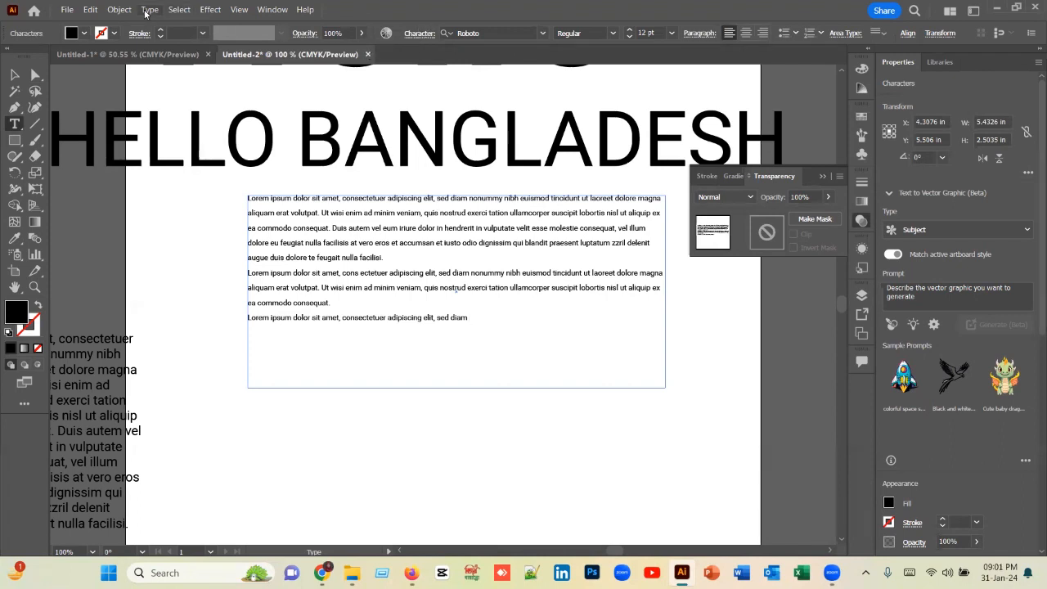
{"action": "left_click", "coordinate": [425, 38]}
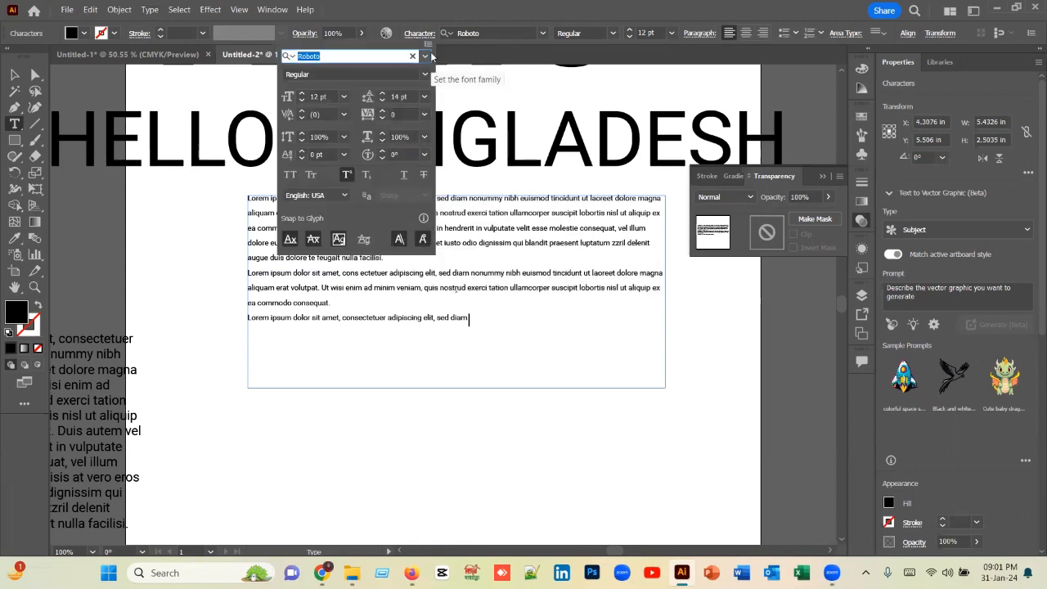
{"action": "left_click", "coordinate": [428, 34]}
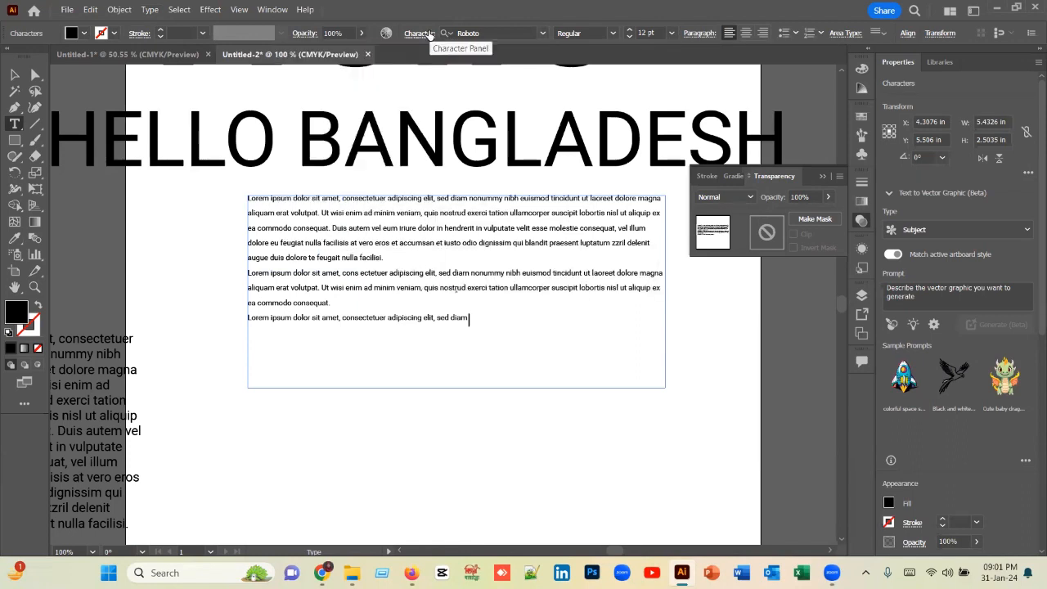
Step: Center-align all the text in the superscript paragraph
{"action": "left_click_drag", "start_coordinate": [486, 318], "coordinate": [316, 154]}
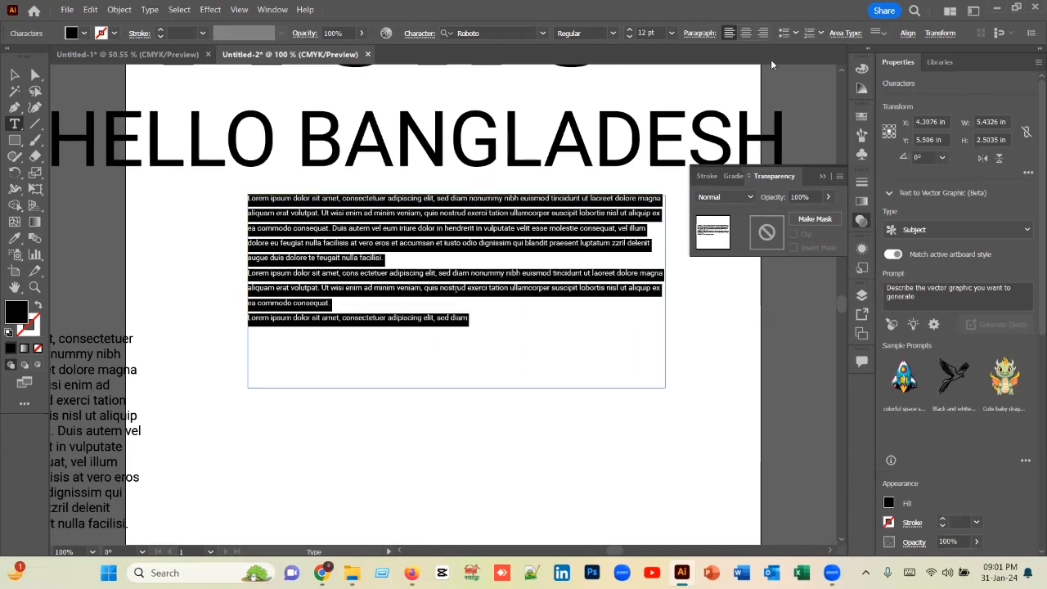
{"action": "left_click", "coordinate": [695, 36]}
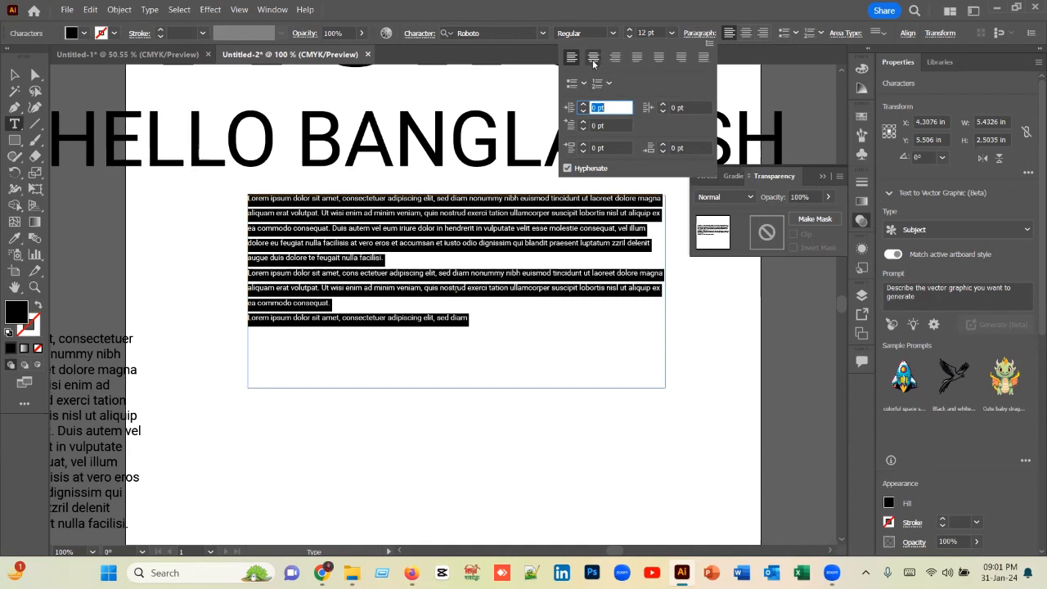
{"action": "left_click", "coordinate": [593, 58]}
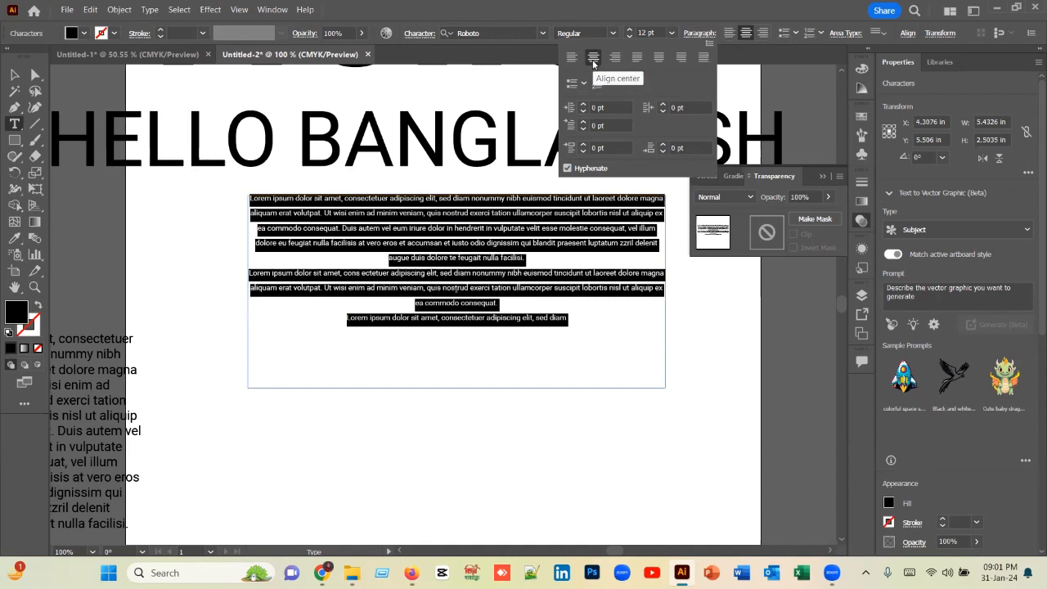
{"action": "left_click", "coordinate": [603, 319]}
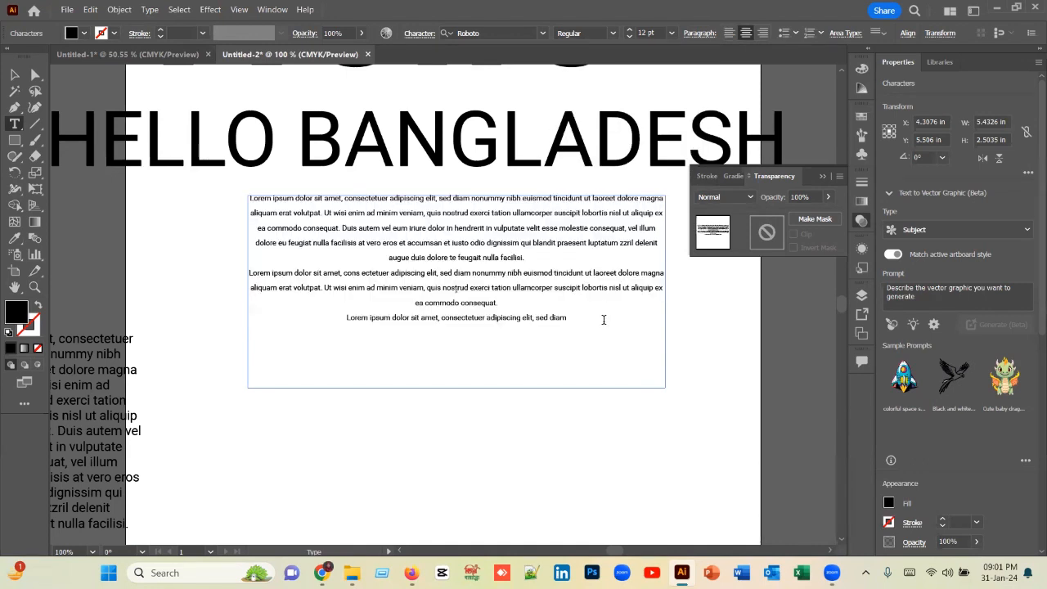
Step: Right-align all the text in the paragraph frame below HELLO BANGLADESH
{"action": "key", "text": "ctrl+a"}
{"action": "left_click", "coordinate": [608, 320]}
{"action": "left_click_drag", "start_coordinate": [609, 324], "coordinate": [257, 199]}
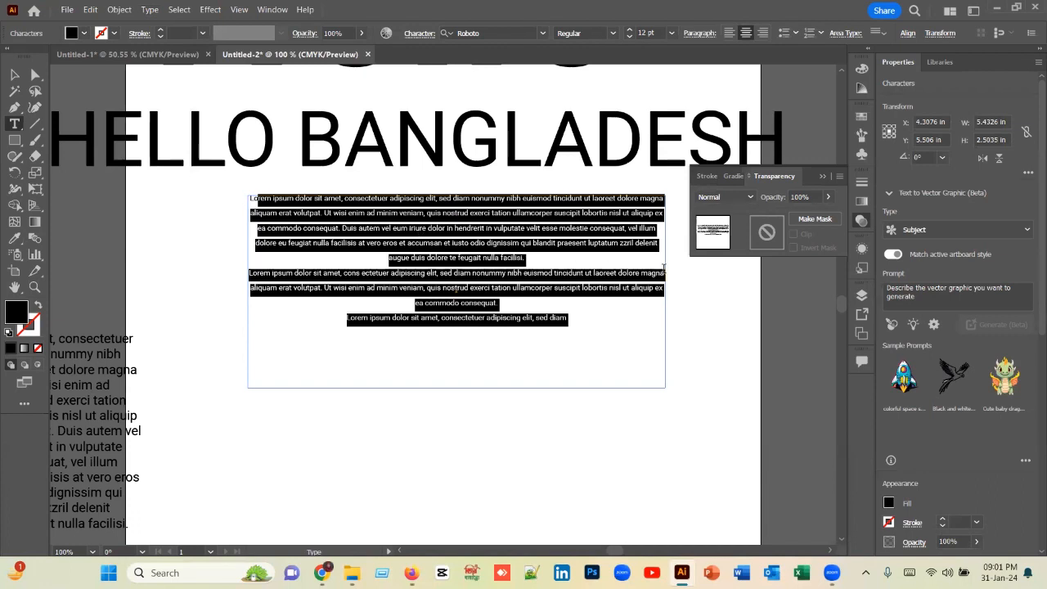
{"action": "left_click_drag", "start_coordinate": [581, 339], "coordinate": [187, 182]}
{"action": "left_click", "coordinate": [764, 37]}
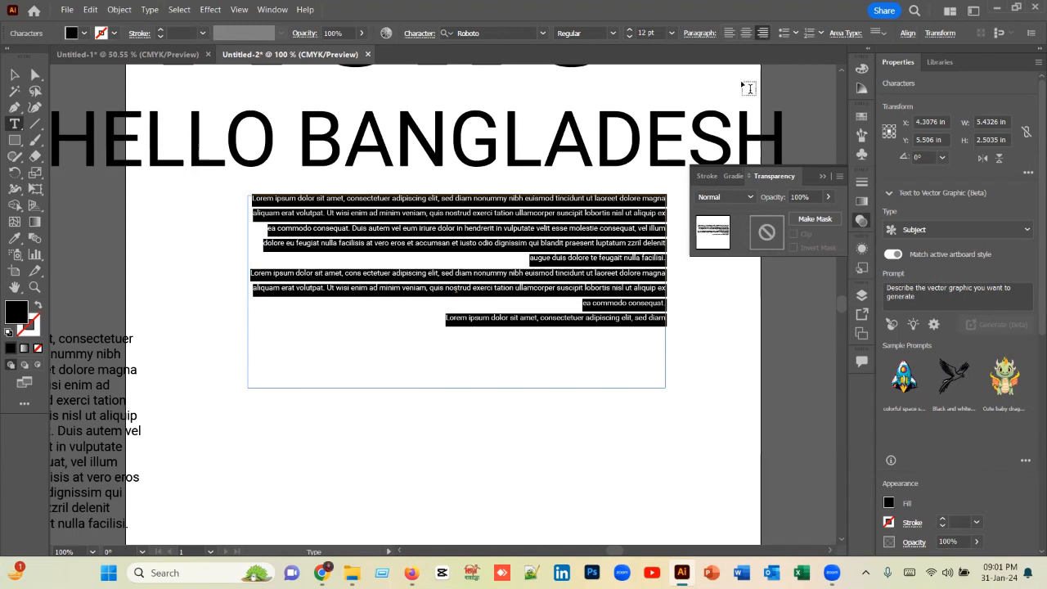
Step: Left-align the paragraph text, starting with its last line and extending the alignment to all lines in the frame
{"action": "left_click", "coordinate": [634, 363]}
{"action": "left_click_drag", "start_coordinate": [634, 363], "coordinate": [124, 235]}
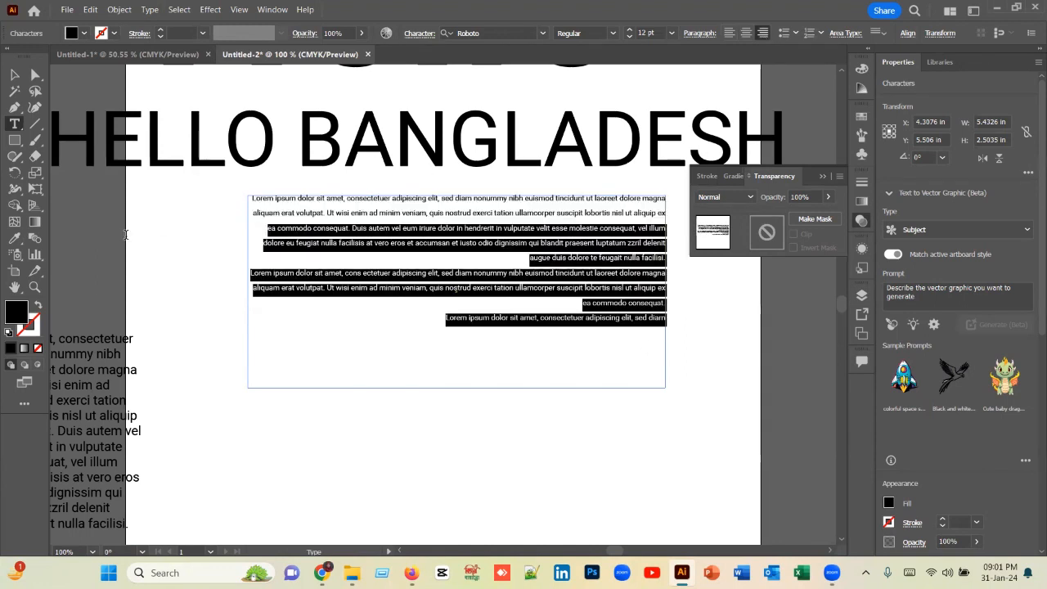
{"action": "left_click", "coordinate": [620, 346]}
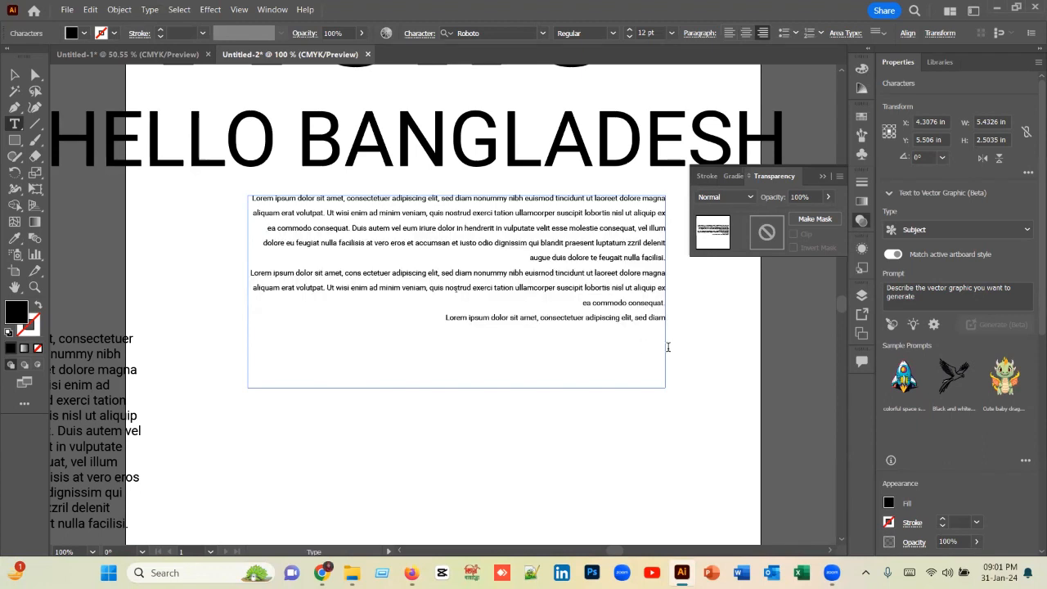
{"action": "left_click", "coordinate": [729, 34]}
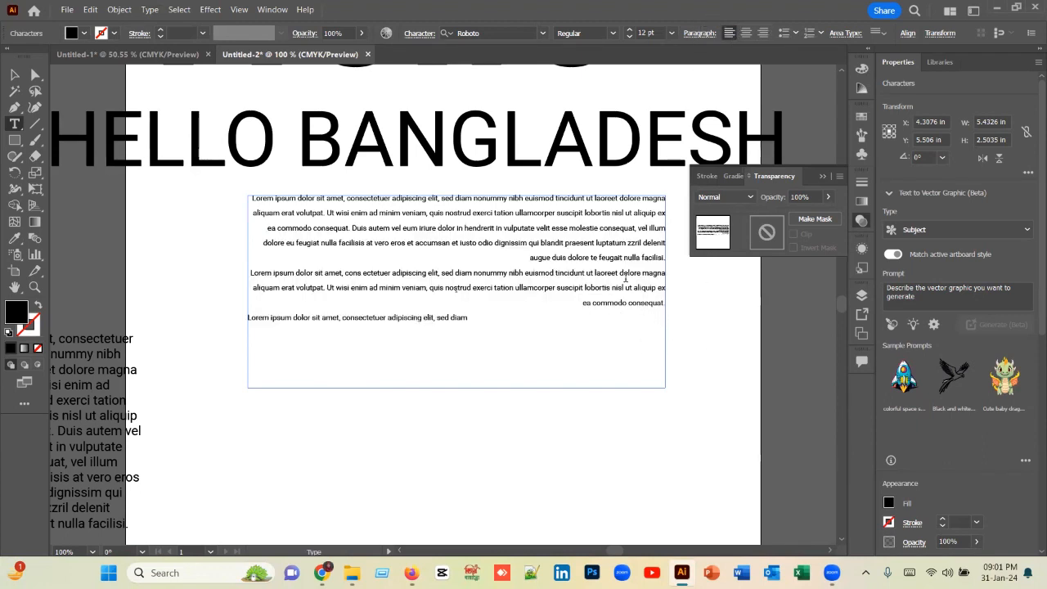
{"action": "left_click_drag", "start_coordinate": [615, 329], "coordinate": [171, 187]}
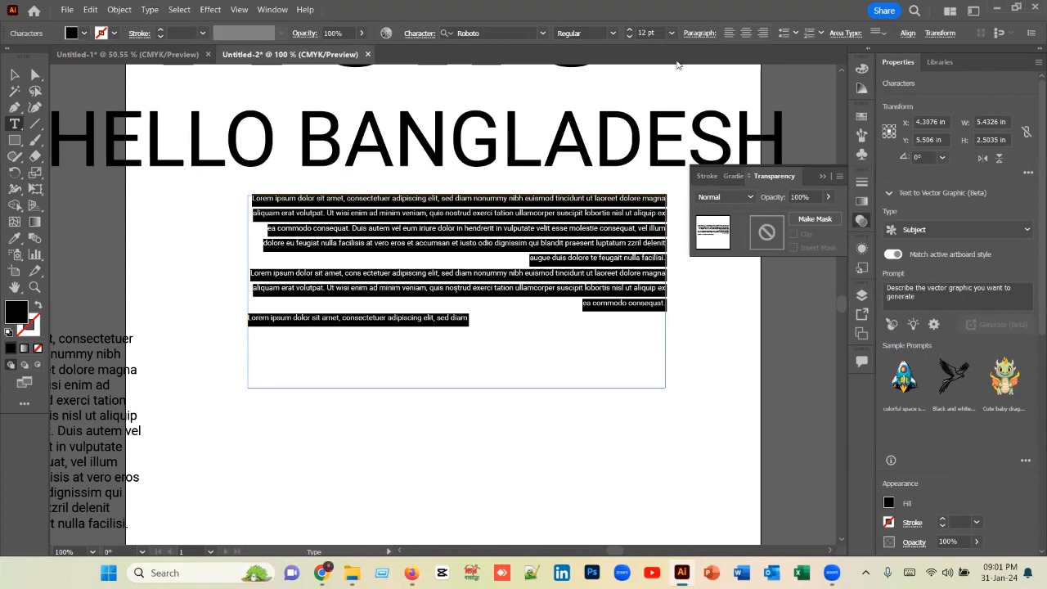
{"action": "left_click", "coordinate": [729, 32]}
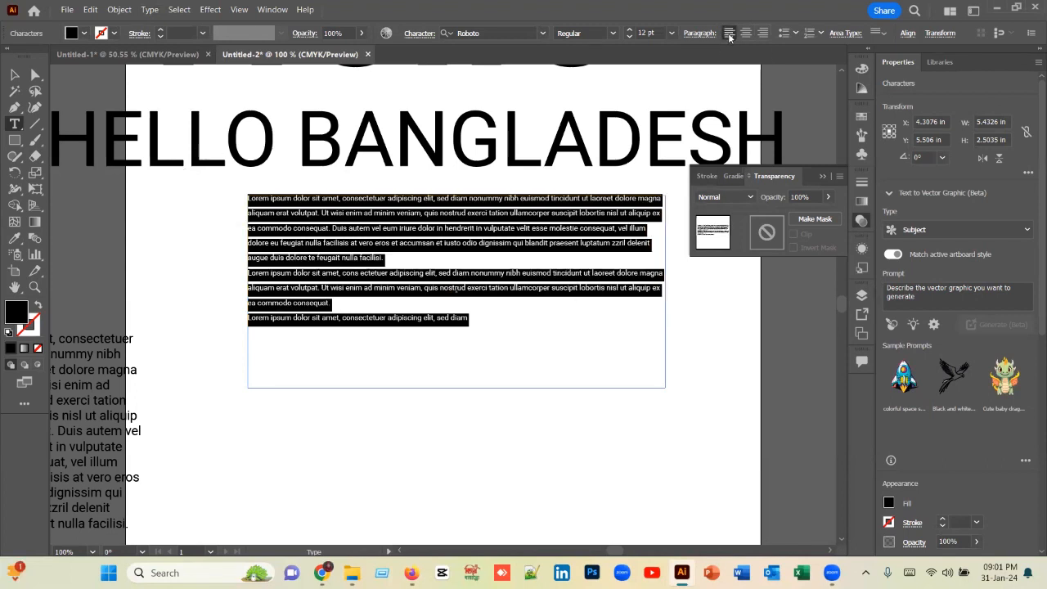
Step: Center-align all the text in the frame and deselect the text
{"action": "left_click", "coordinate": [309, 354]}
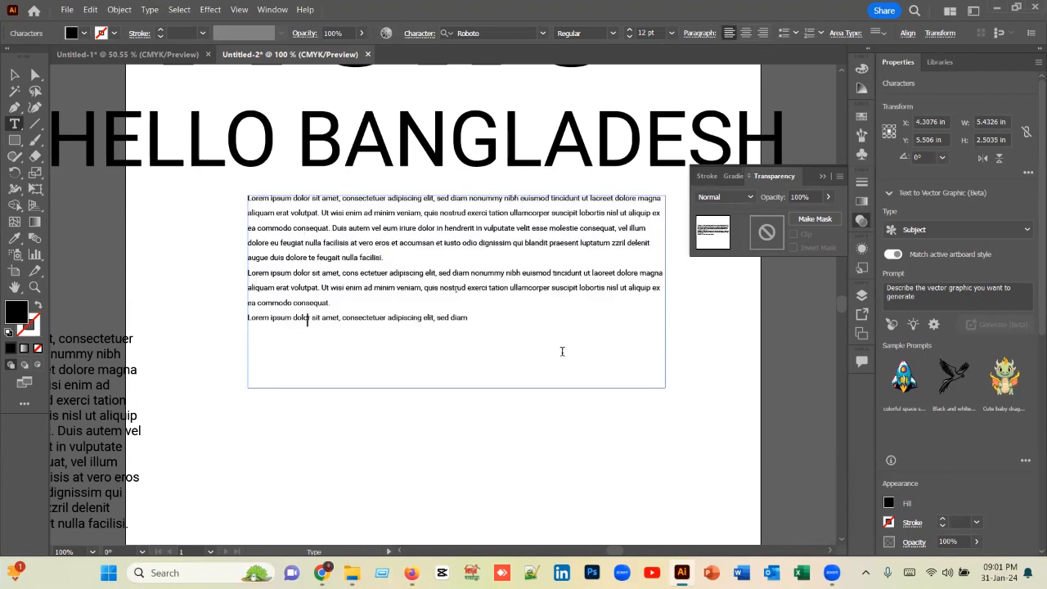
{"action": "left_click_drag", "start_coordinate": [533, 336], "coordinate": [217, 177]}
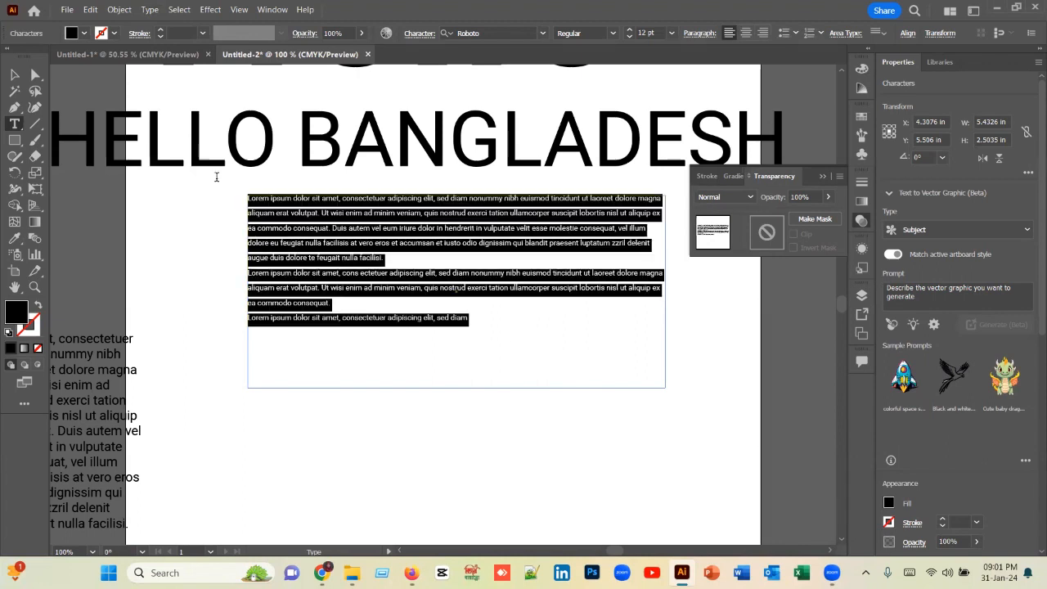
{"action": "left_click", "coordinate": [746, 35]}
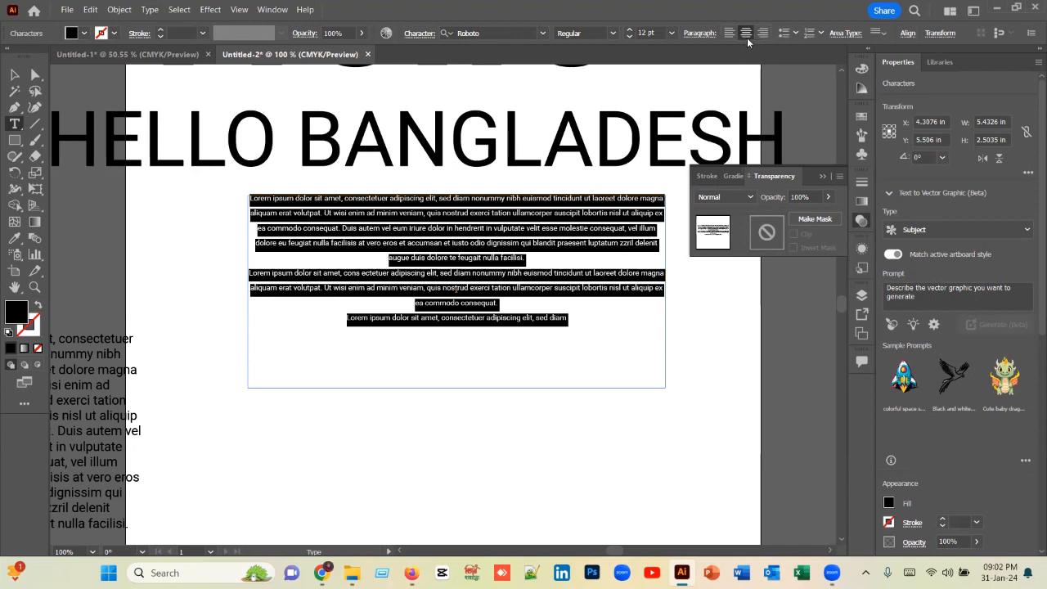
{"action": "left_click", "coordinate": [590, 346]}
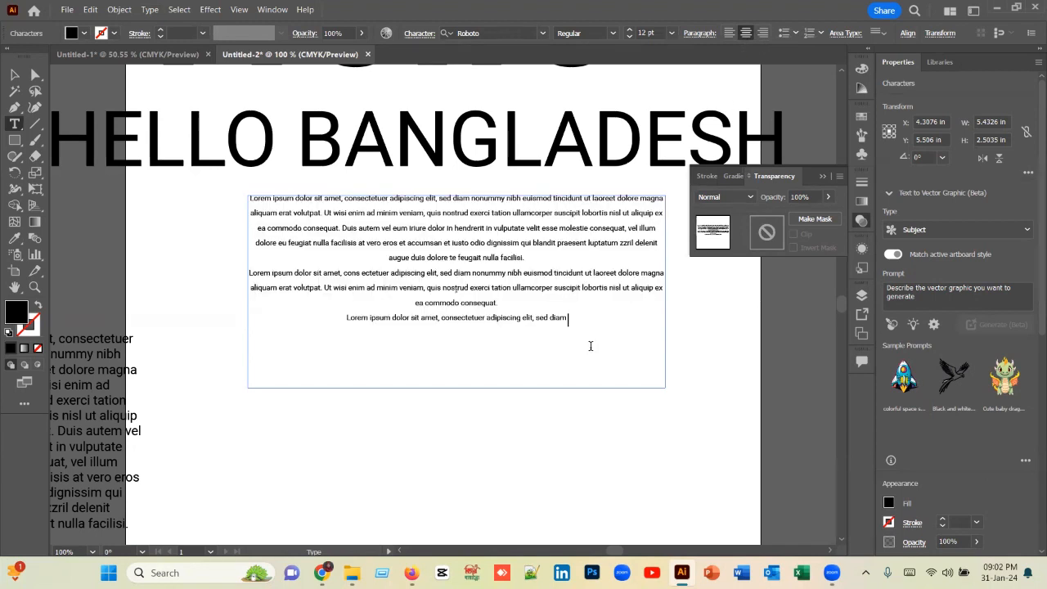
Step: Apply each justify option to all the paragraph text, from last line aligned left to Justify all lines, and deselect the frame
{"action": "left_click_drag", "start_coordinate": [591, 346], "coordinate": [195, 199]}
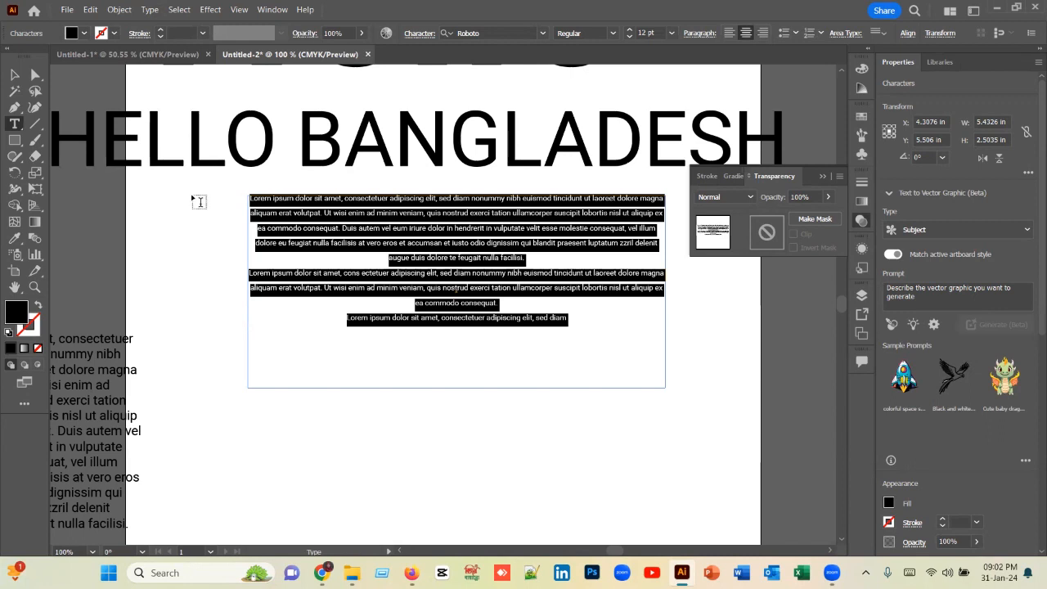
{"action": "left_click", "coordinate": [702, 34]}
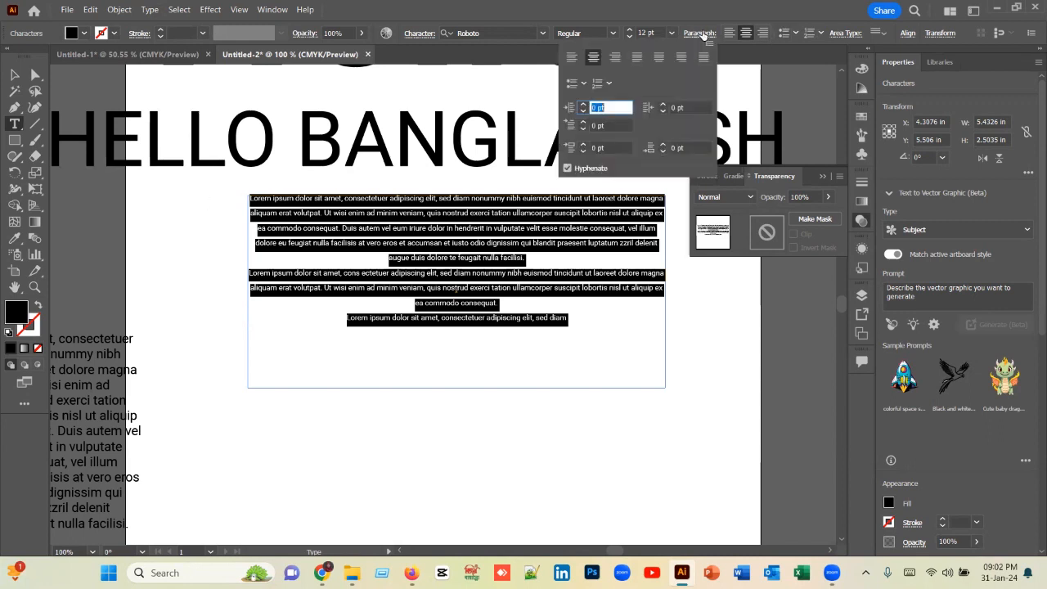
{"action": "left_click", "coordinate": [637, 57]}
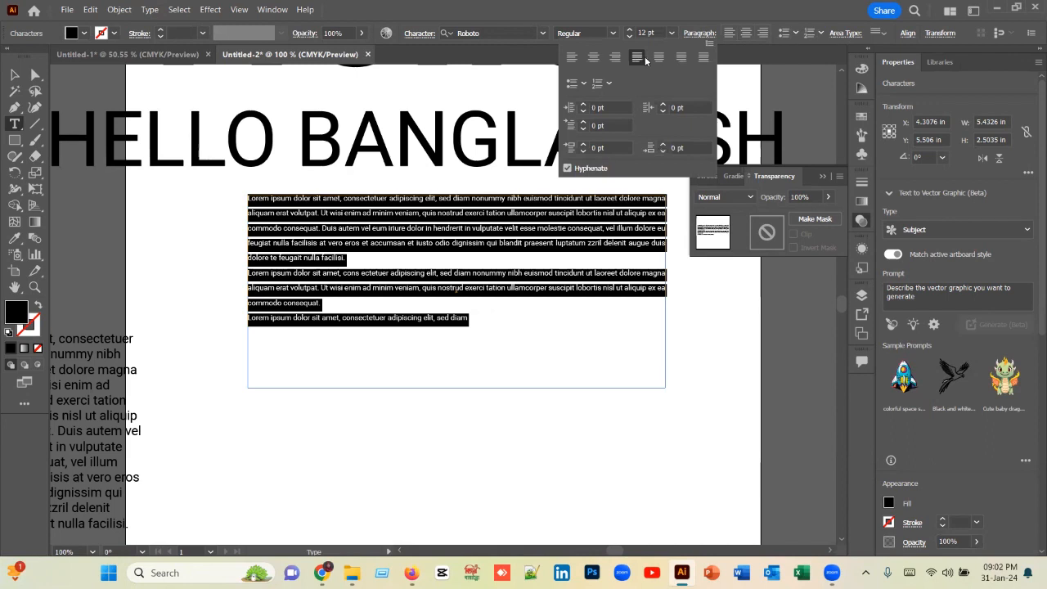
{"action": "left_click", "coordinate": [658, 57]}
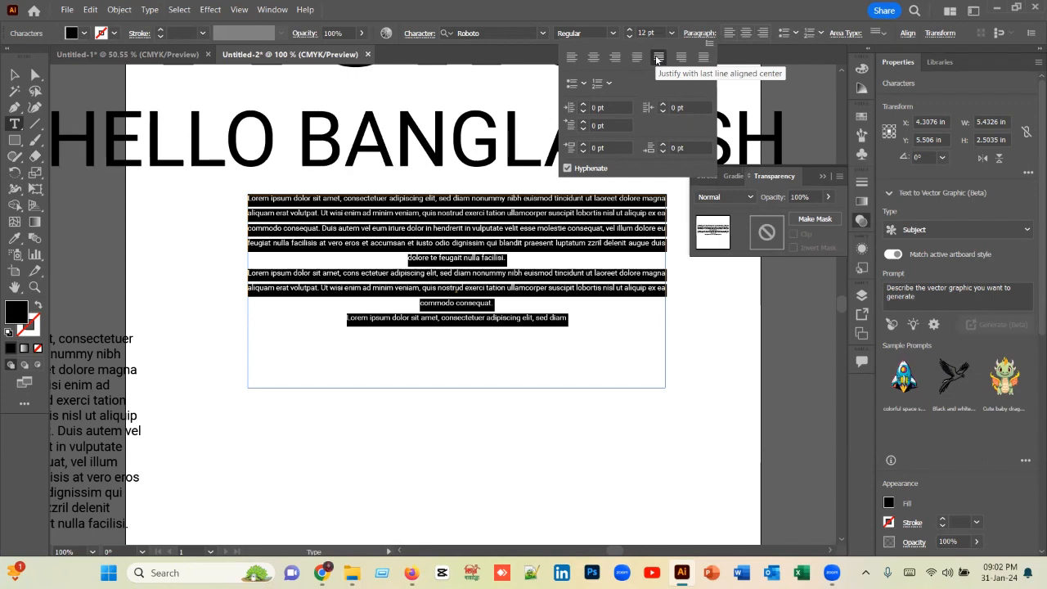
{"action": "left_click", "coordinate": [681, 58]}
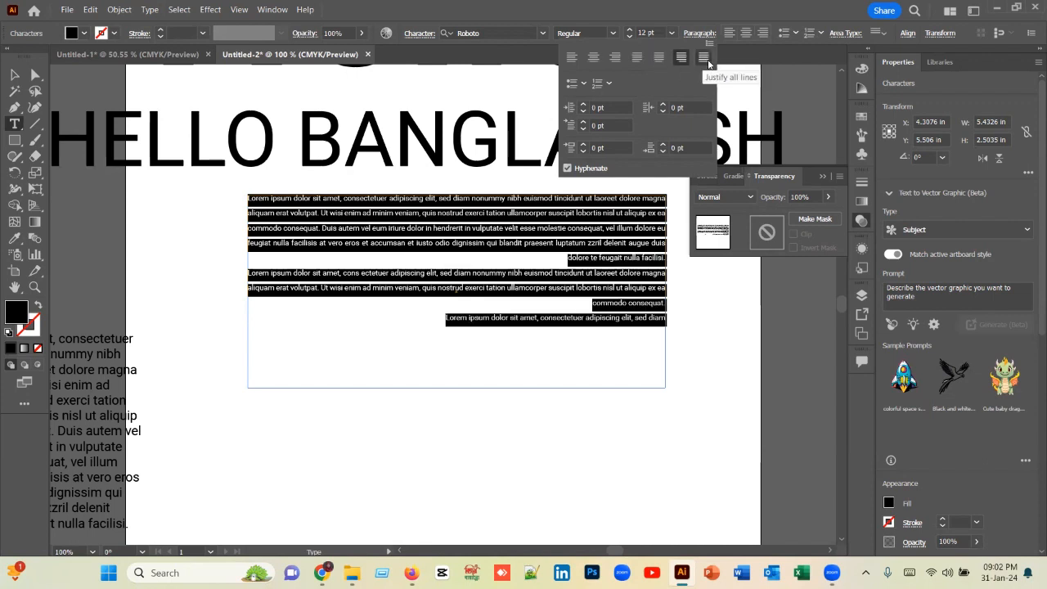
{"action": "left_click", "coordinate": [703, 58]}
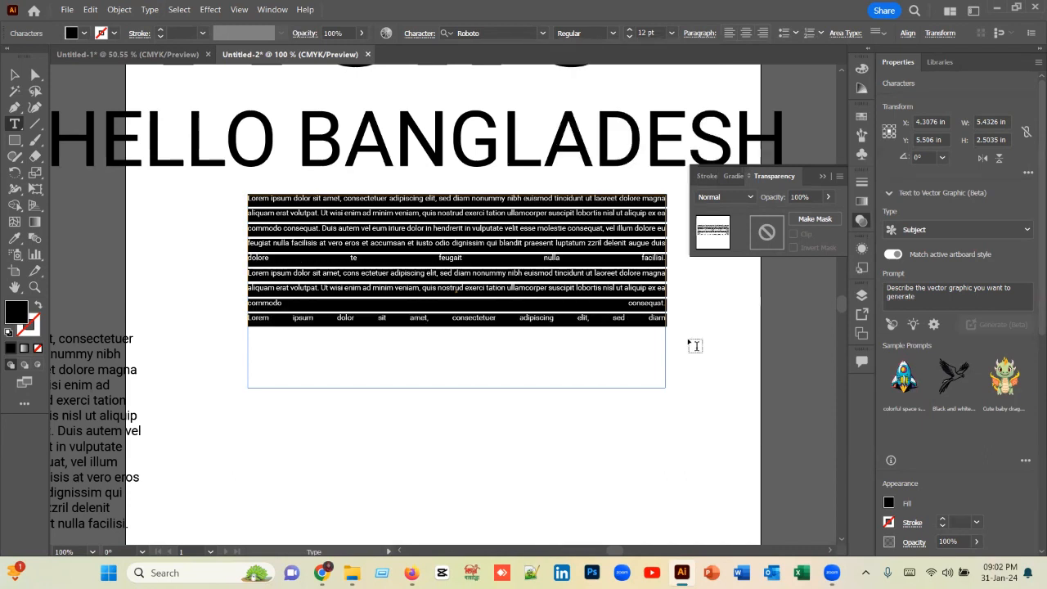
{"action": "left_click", "coordinate": [14, 75]}
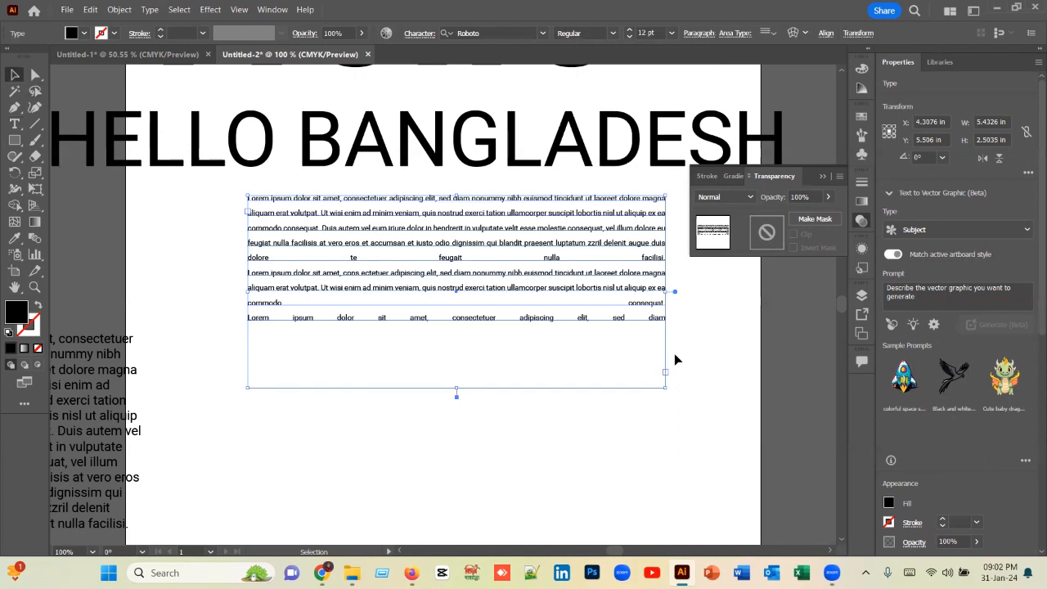
{"action": "left_click", "coordinate": [674, 356]}
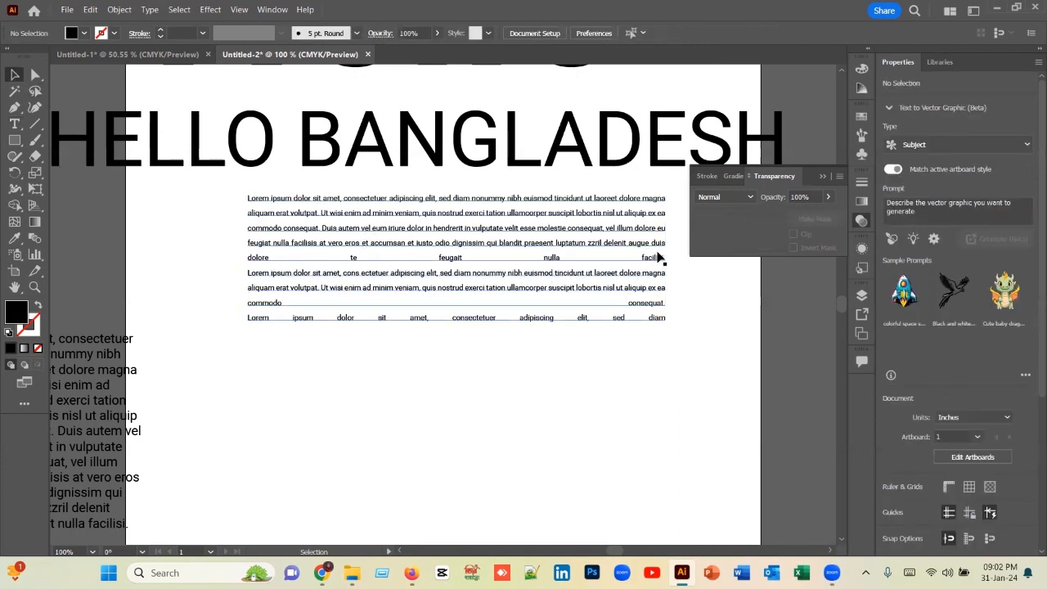
Step: Delete the widely spaced lines "dolore te feugait nulla facilisi.", "commodo consequat." and the final "Lorem ipsum dolor sit amet" line from the justified text
{"action": "left_click_drag", "start_coordinate": [14, 124], "coordinate": [72, 125]}
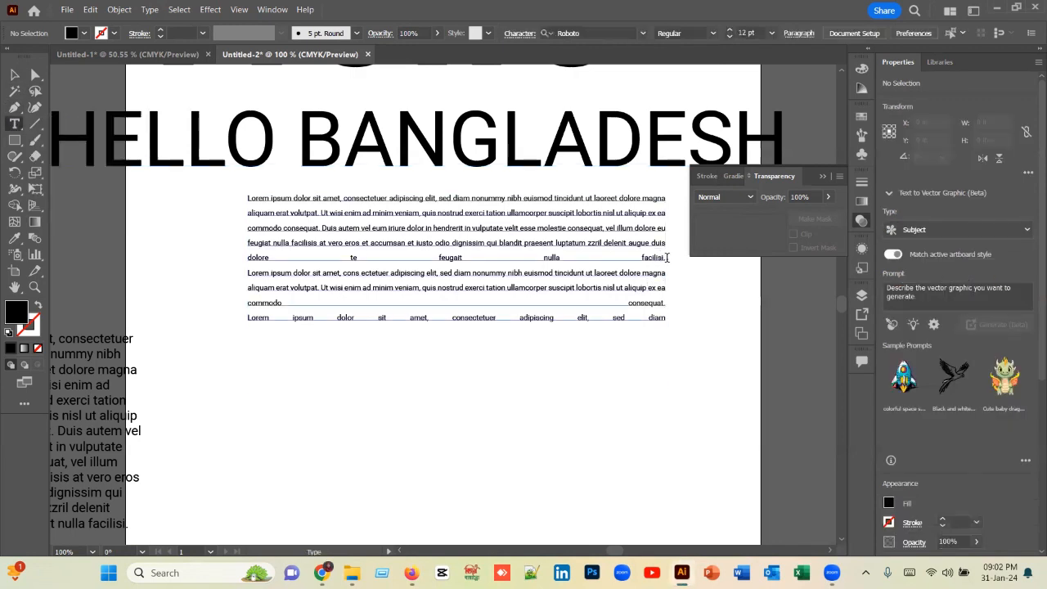
{"action": "left_click_drag", "start_coordinate": [666, 258], "coordinate": [221, 265]}
{"action": "key", "text": "BackSpace"}
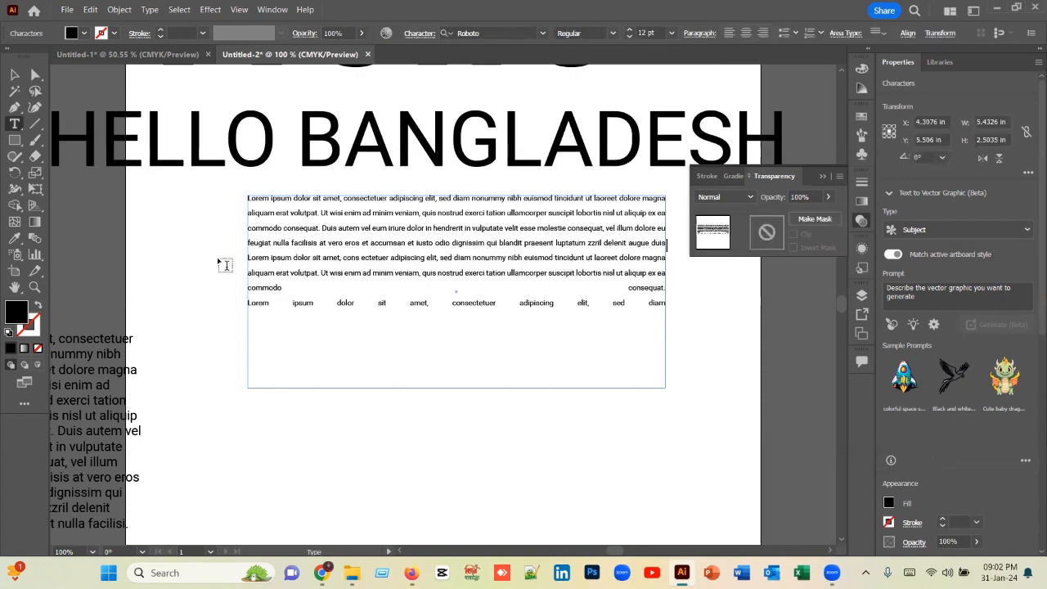
{"action": "left_click_drag", "start_coordinate": [663, 305], "coordinate": [231, 294]}
{"action": "key", "text": "BackSpace"}
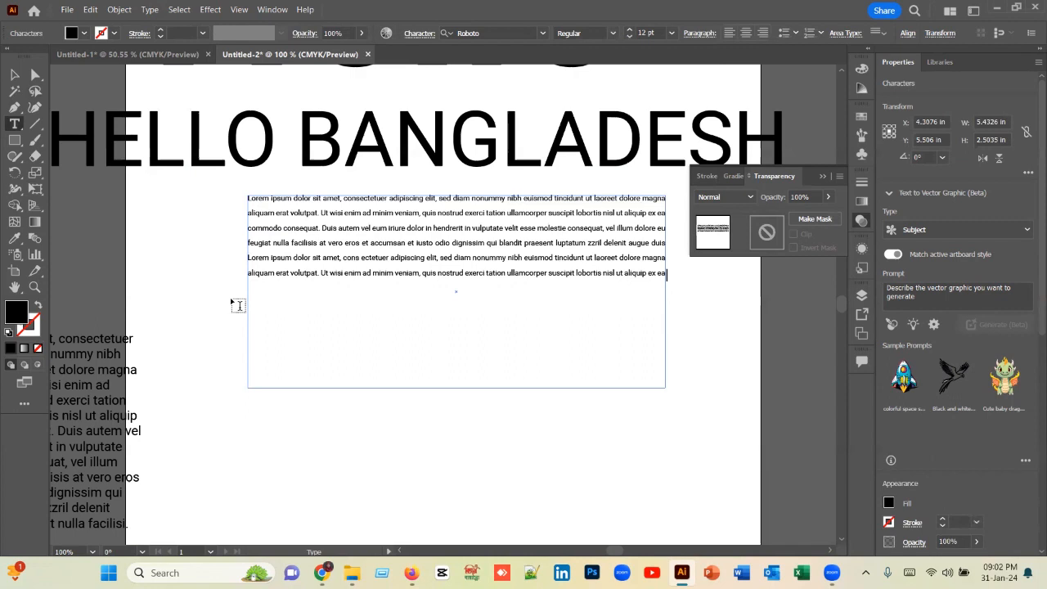
Step: Shorten the text frame from its lower edge to about 1.03 in high and deselect it
{"action": "left_click", "coordinate": [13, 76]}
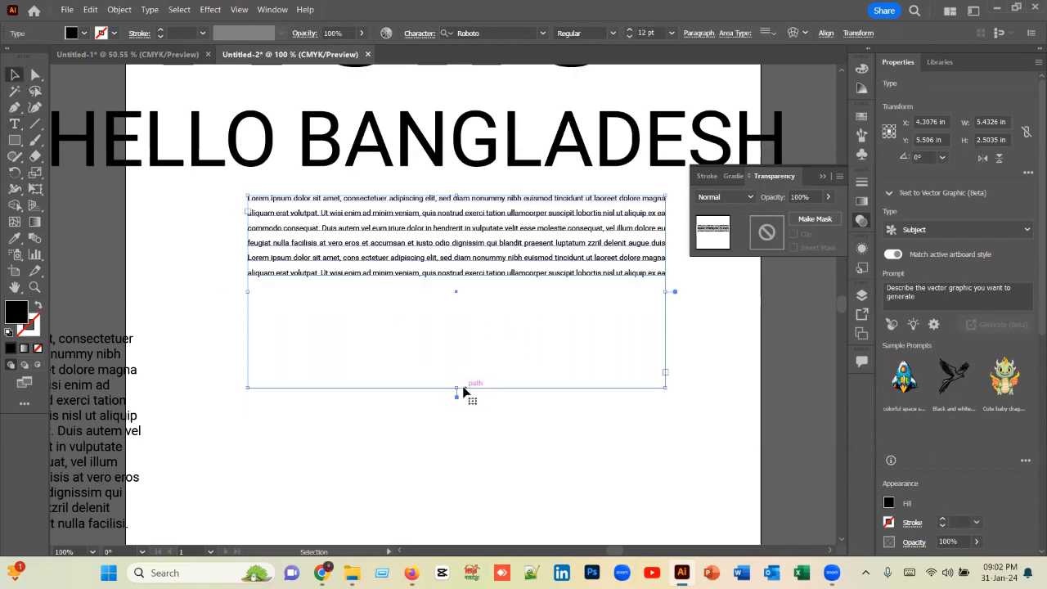
{"action": "left_click_drag", "start_coordinate": [457, 388], "coordinate": [466, 275]}
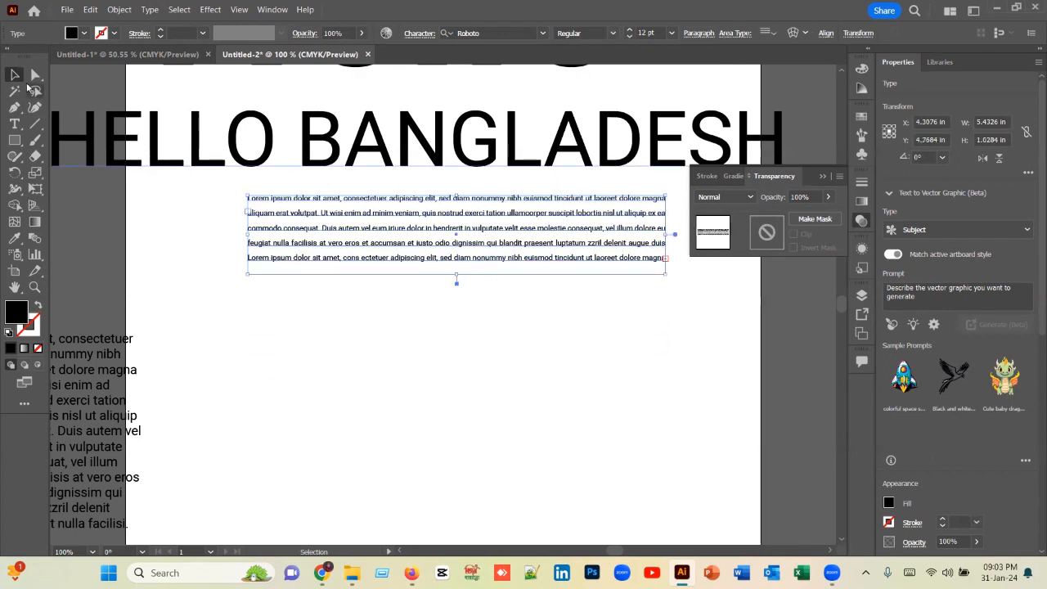
{"action": "key", "text": "ctrl+shift+a"}
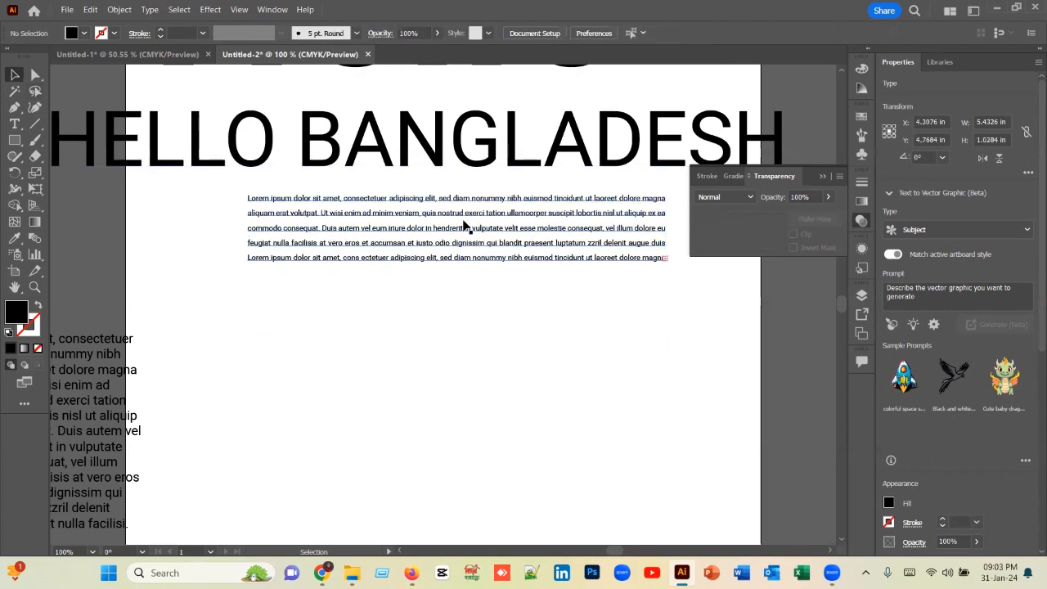
Step: Delete the justified paragraph and move the HELLO BANGLADESH heading down to about X 3.96 in, Y 5.01 in
{"action": "left_click", "coordinate": [459, 204]}
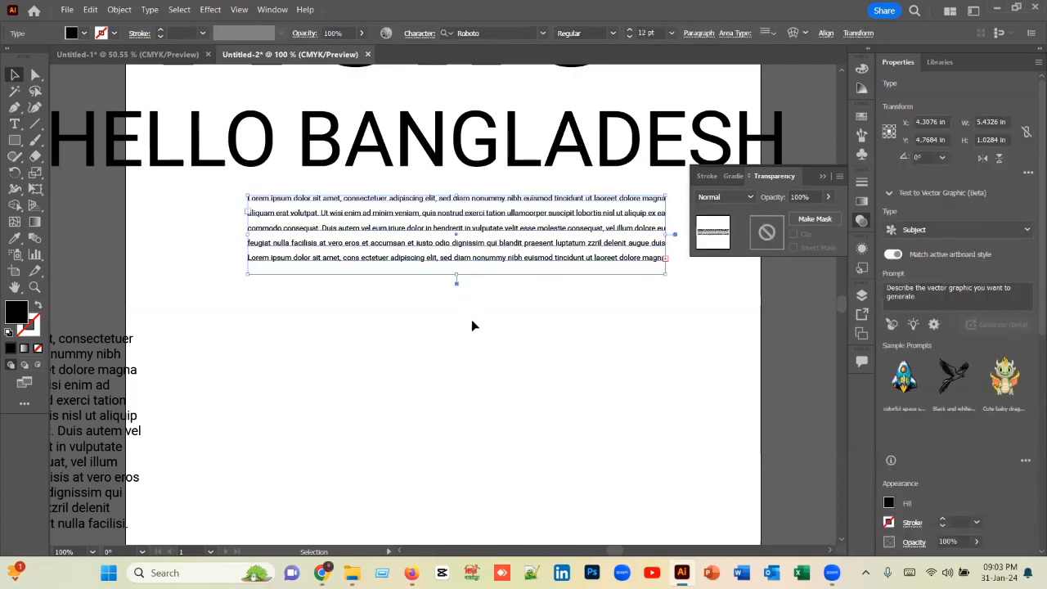
{"action": "key", "text": "Delete"}
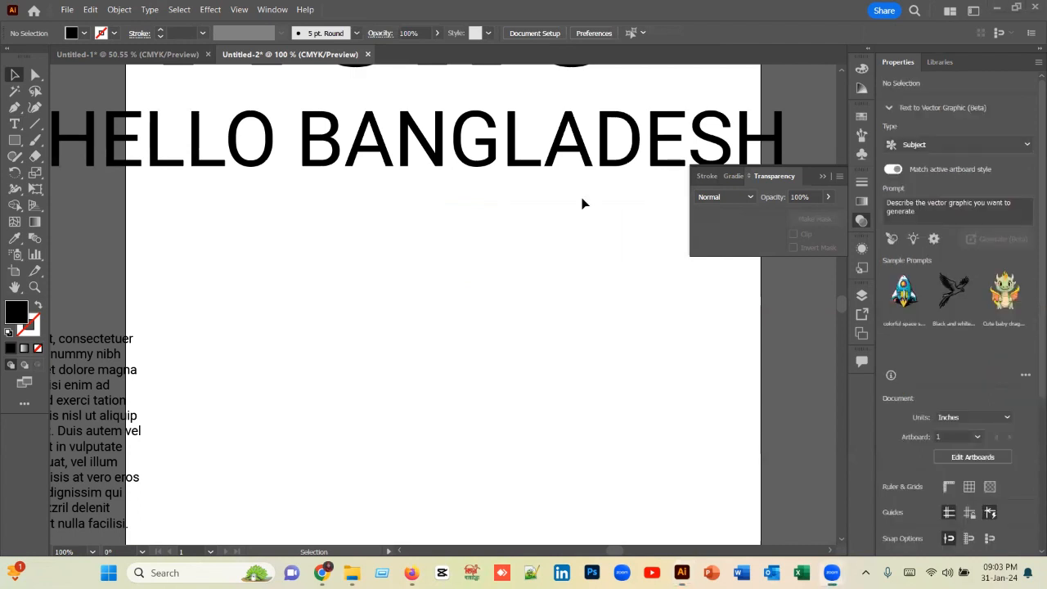
{"action": "left_click_drag", "start_coordinate": [465, 140], "coordinate": [477, 249]}
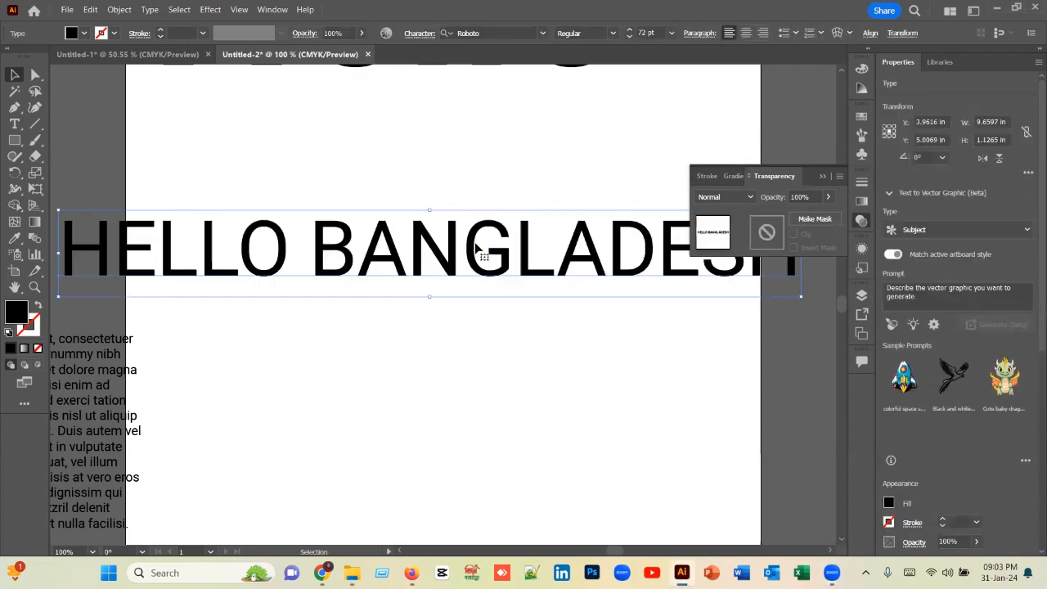